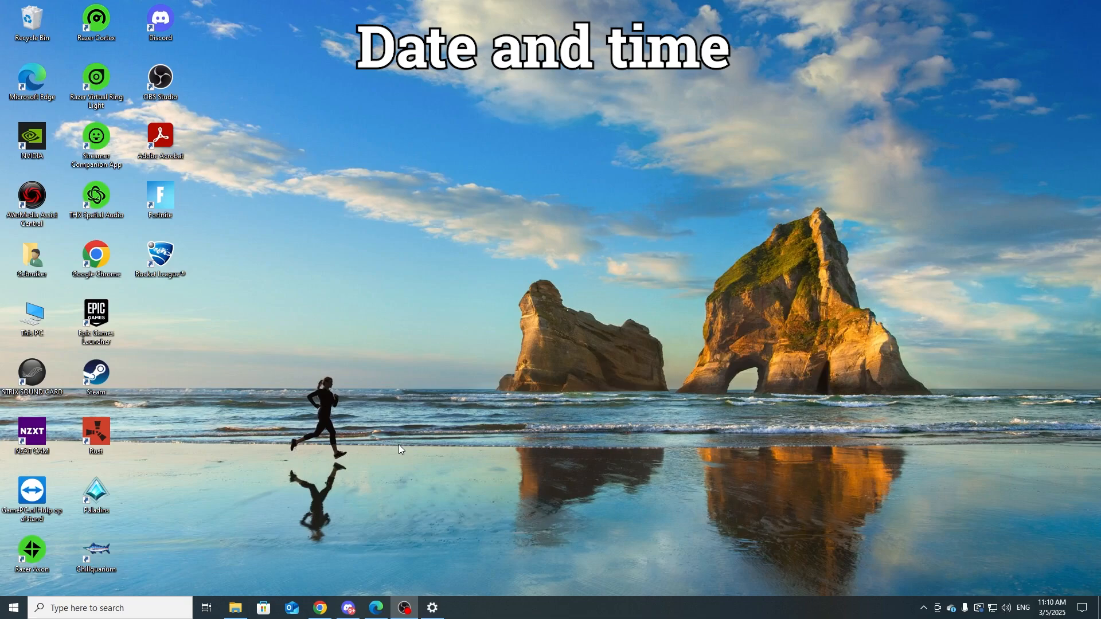
Step: Open the Windows Date & time settings and turn off setting the time automatically
key(super)
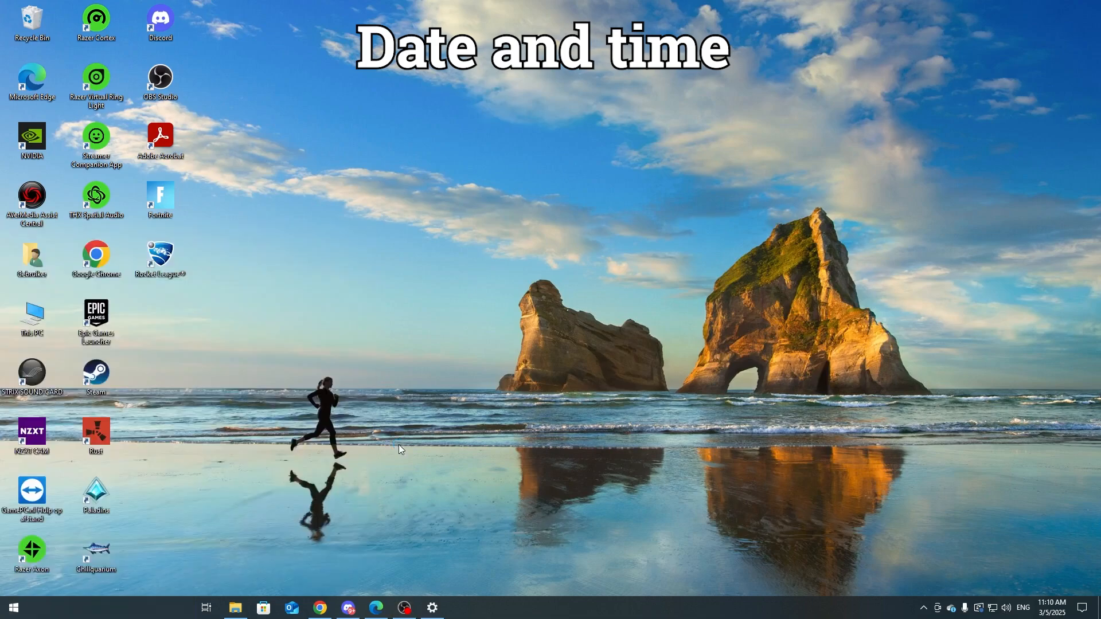
text(date)
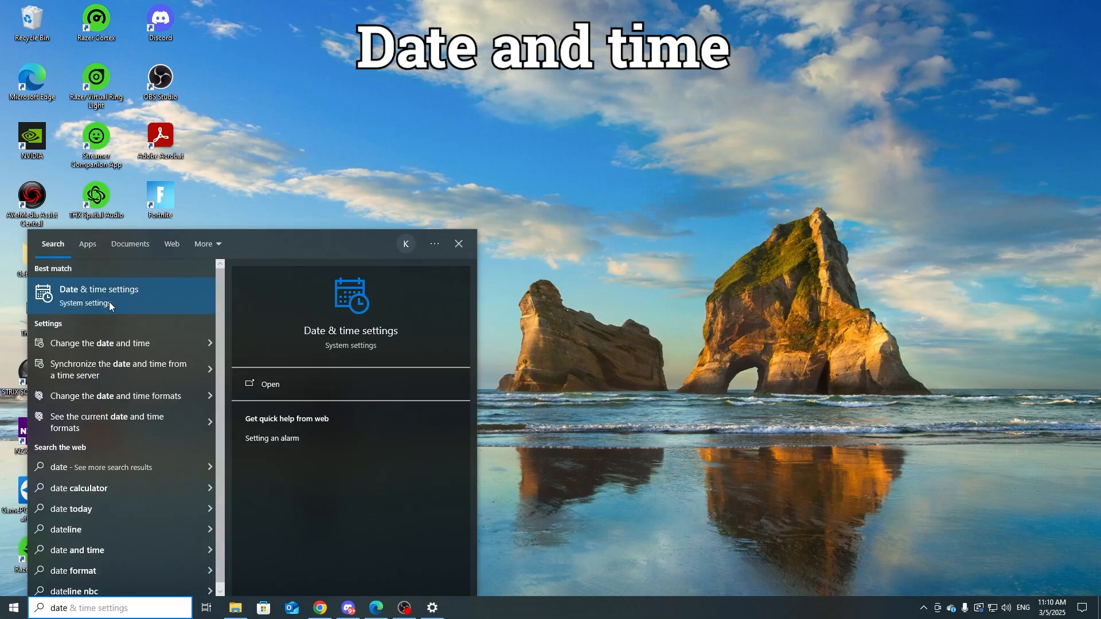
click(347, 385)
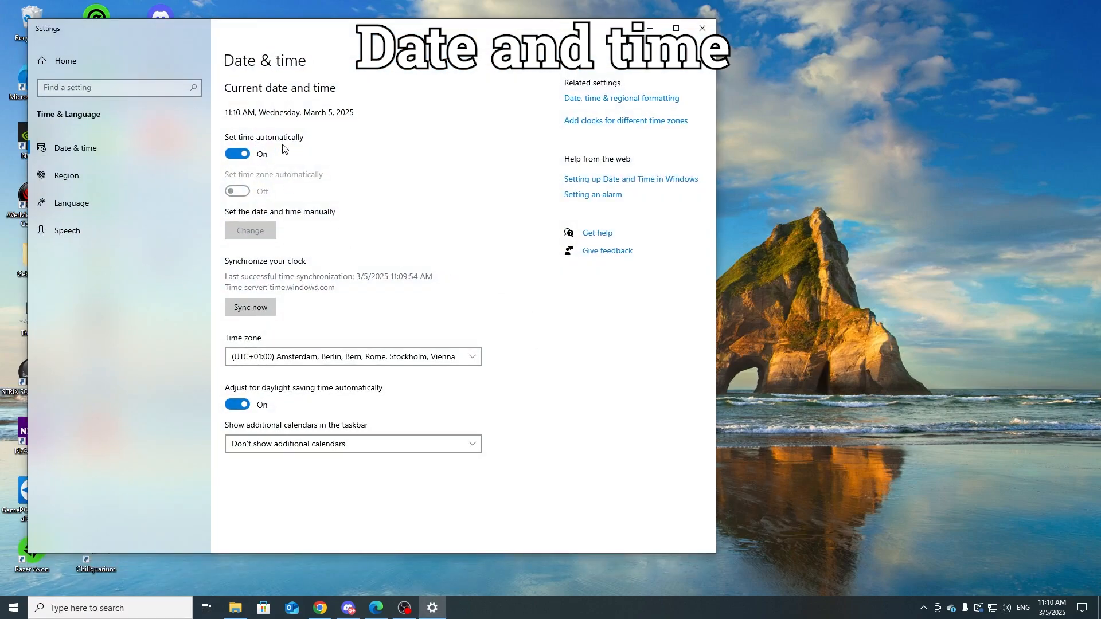
click(245, 151)
Step: Manually change the system date to March 6, 2025, and turn automatic time setting back on
click(250, 230)
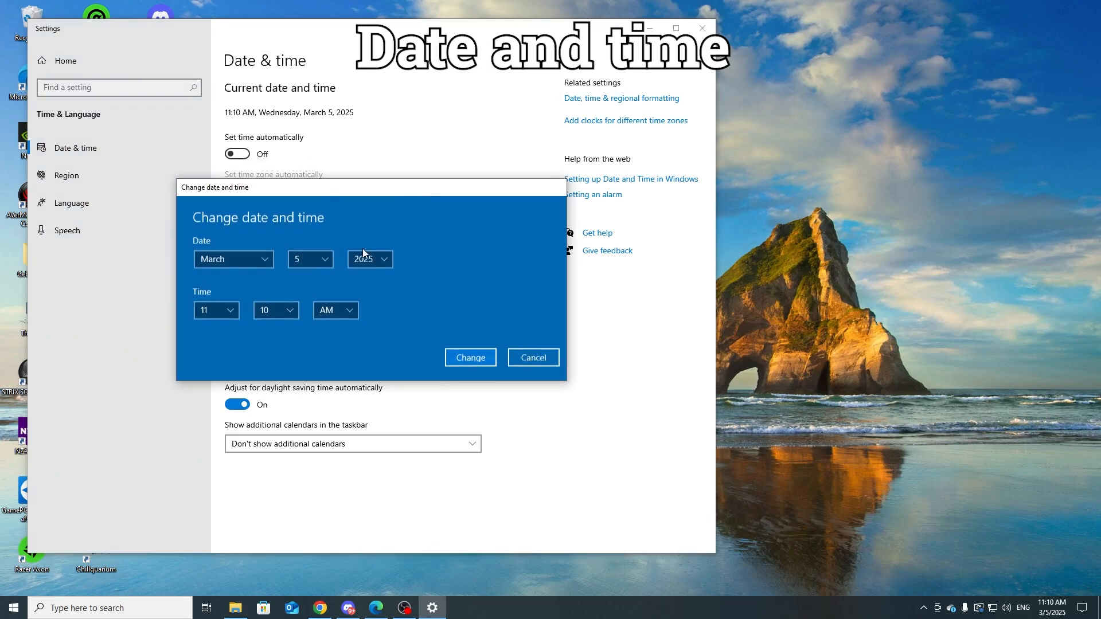
click(318, 263)
click(321, 287)
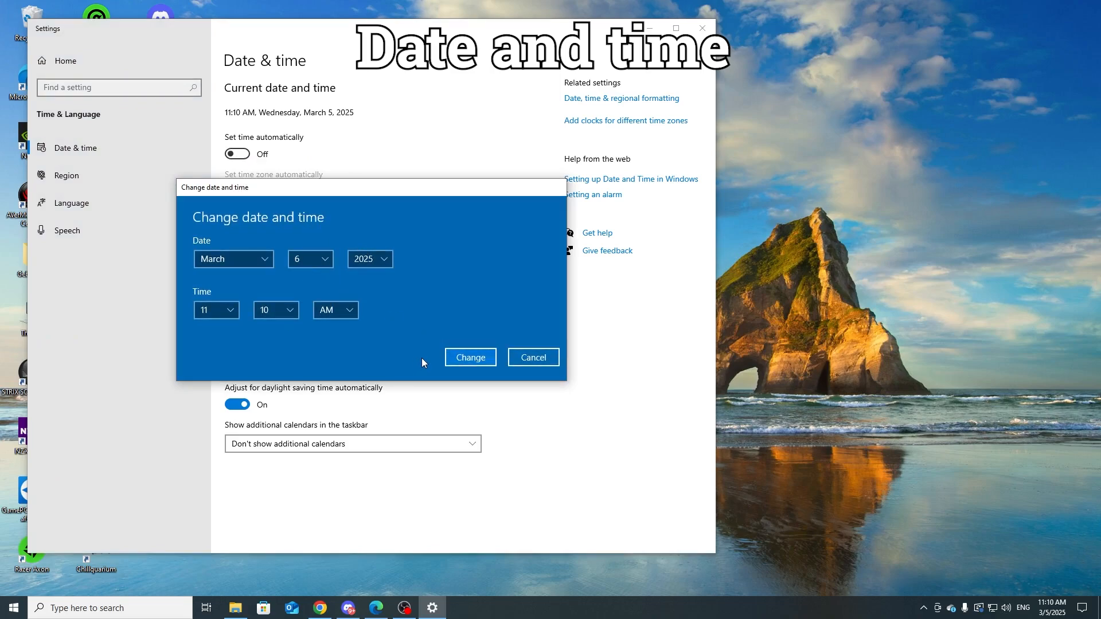
click(467, 358)
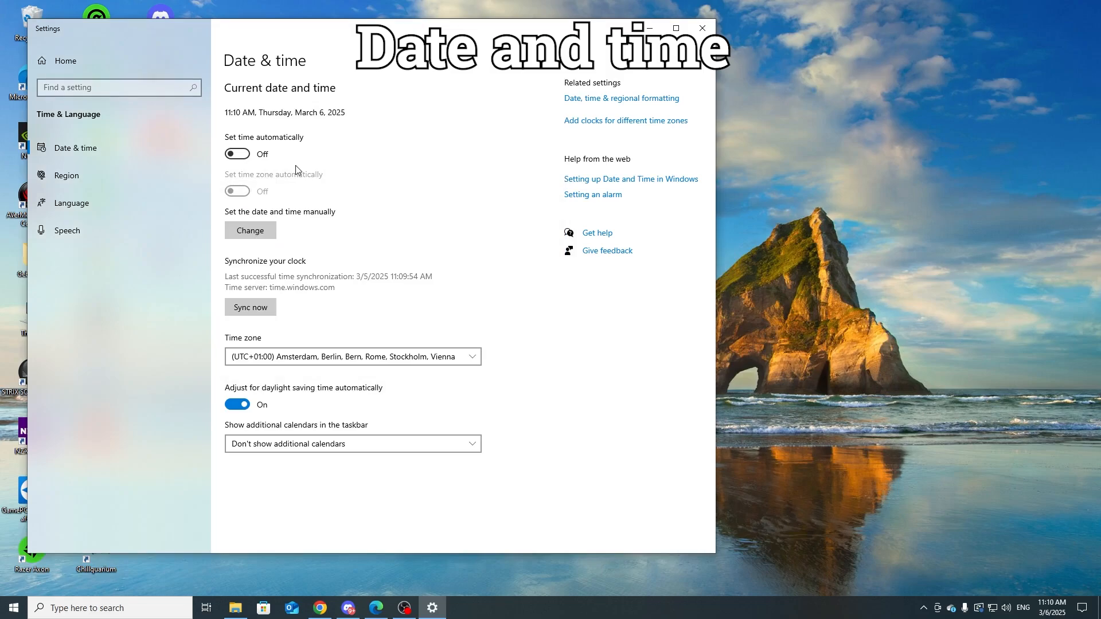
click(243, 155)
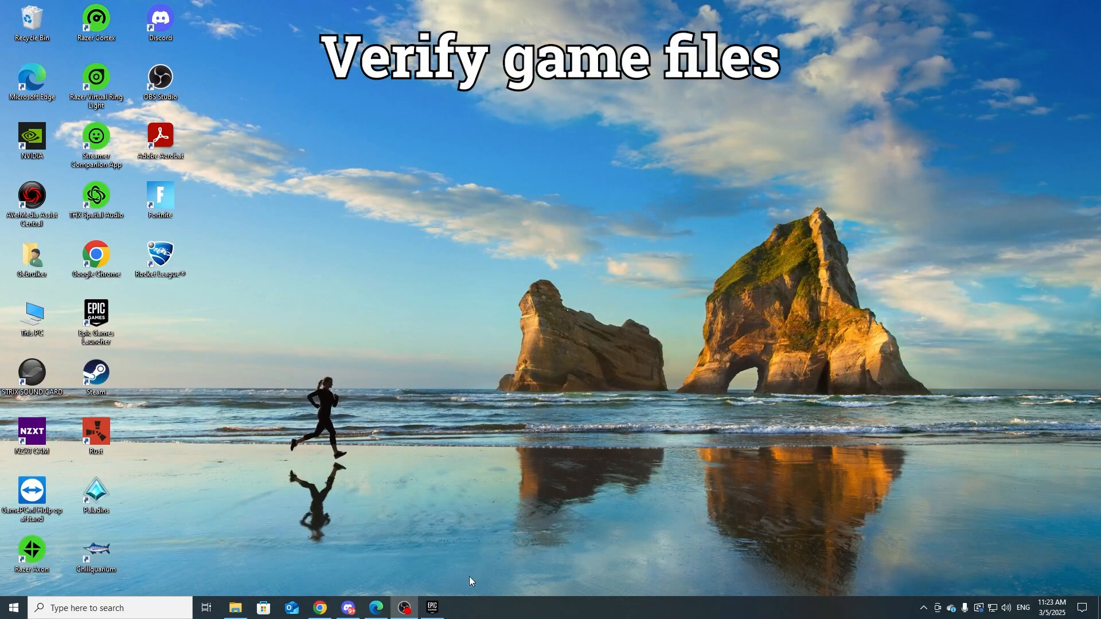
Step: Switch to the Epic Games Launcher and verify Fortnite's files from the game's management options
mouse_move(432, 608)
click(446, 519)
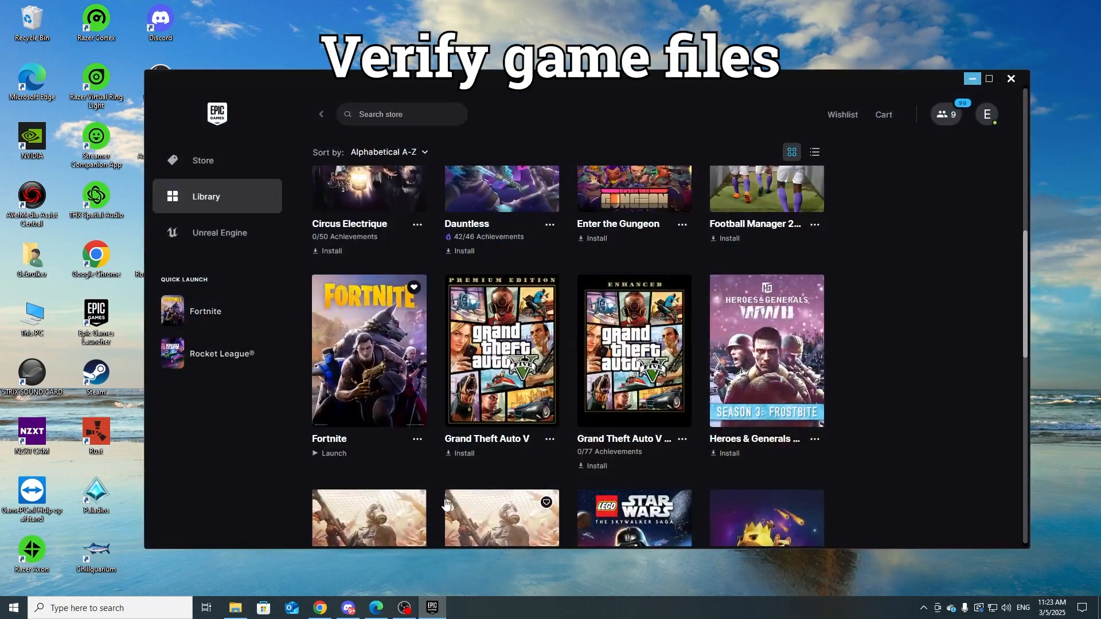
click(417, 439)
click(450, 323)
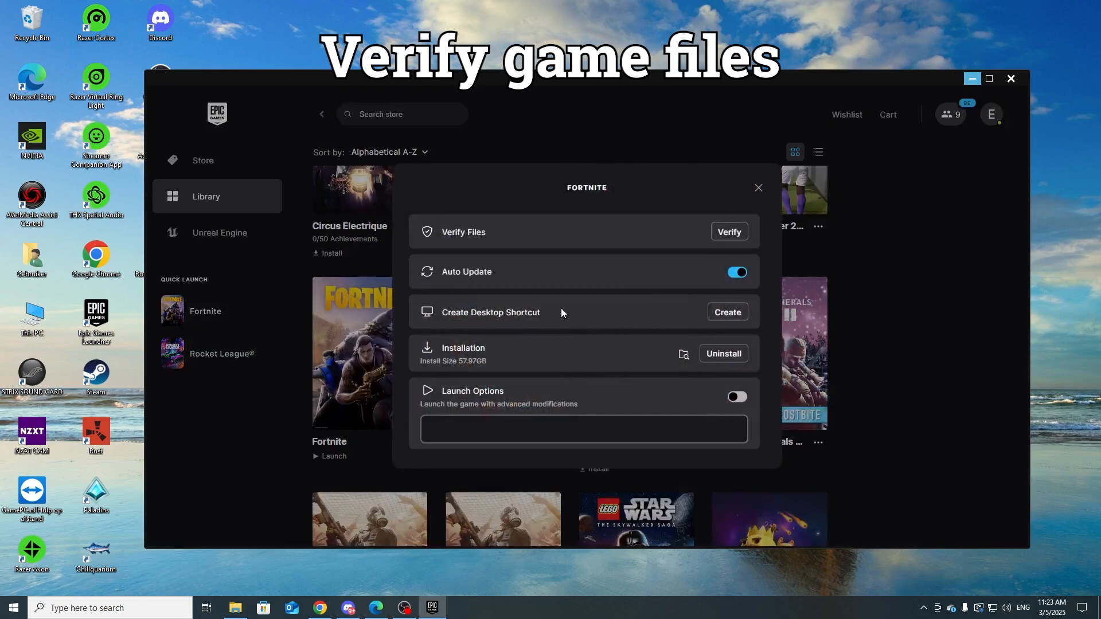
click(729, 233)
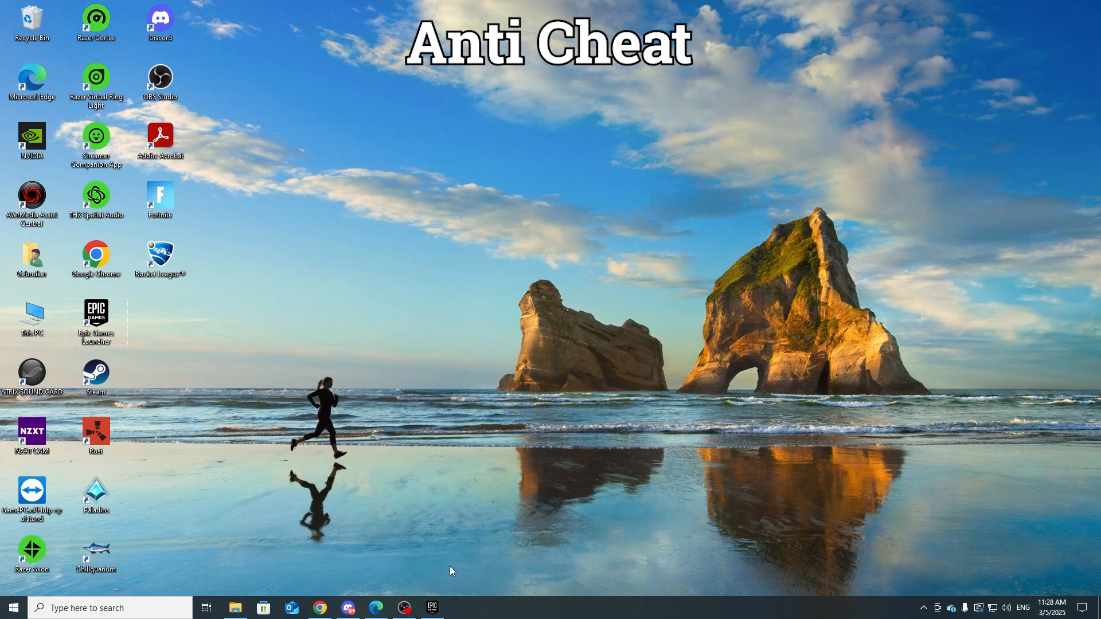
Step: Open Fortnite's installation folder from its management options in the Epic Games Launcher and maximize the folder window
click(433, 606)
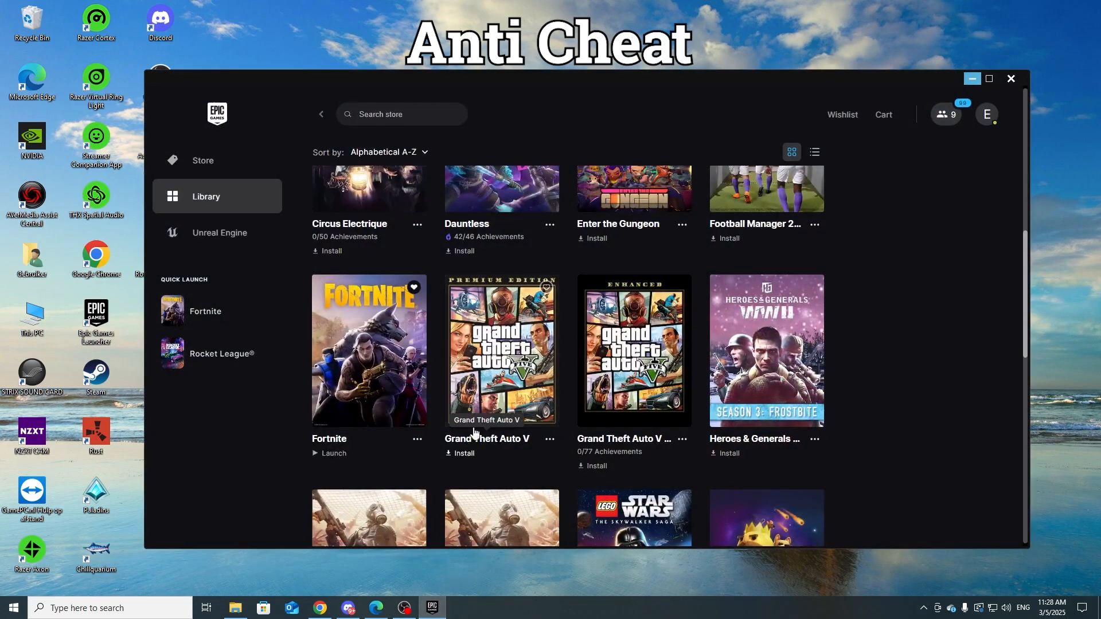
scroll(386, 387, down, 1)
click(417, 381)
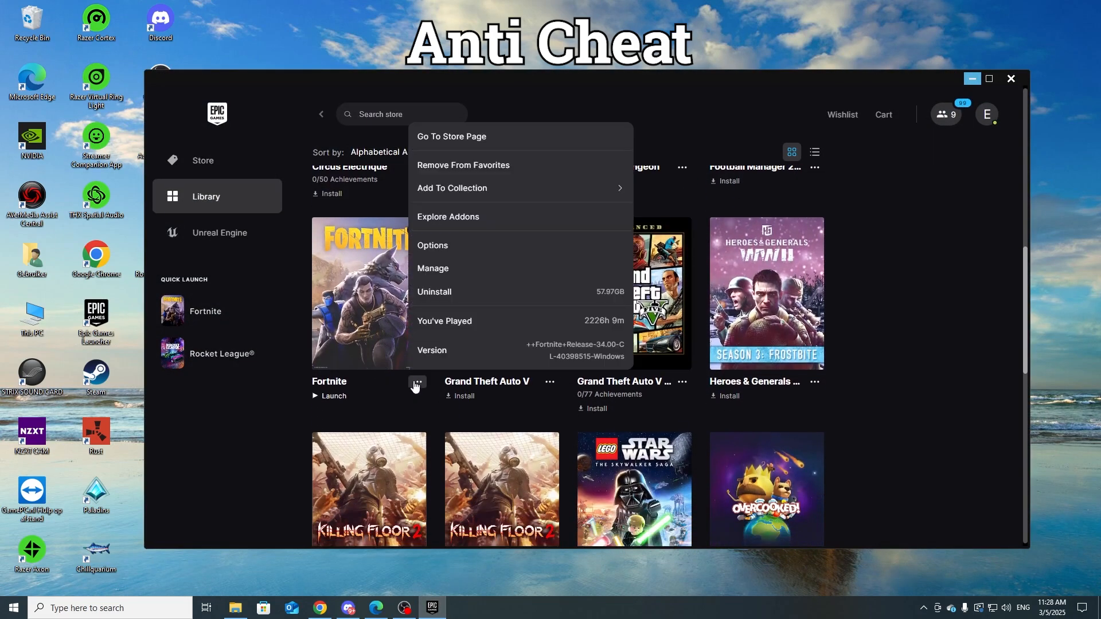
click(456, 252)
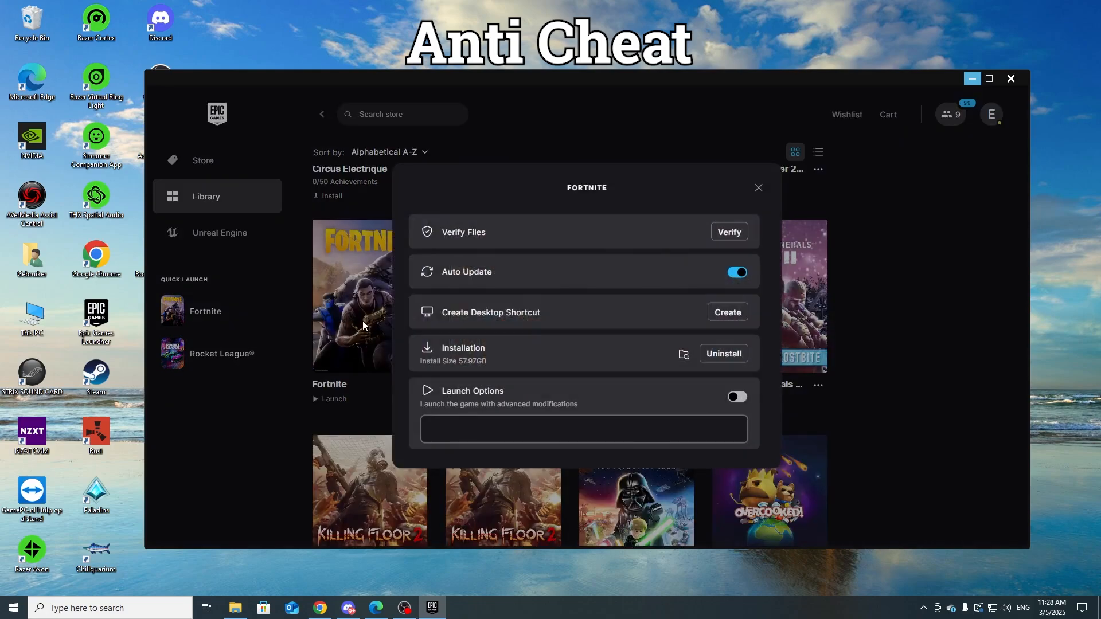
click(684, 356)
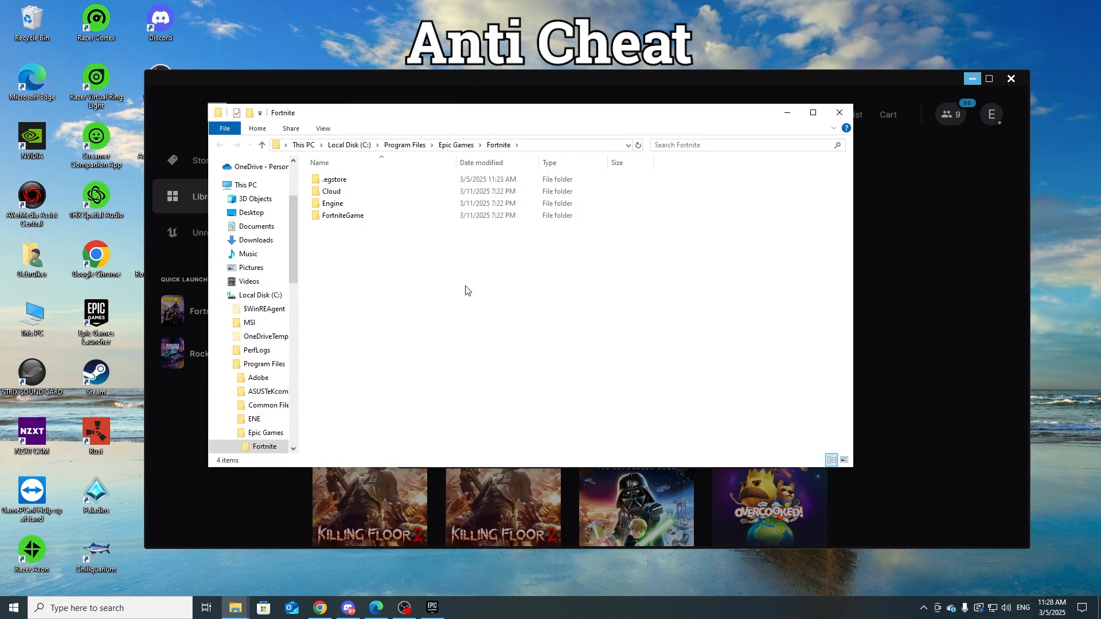
click(813, 112)
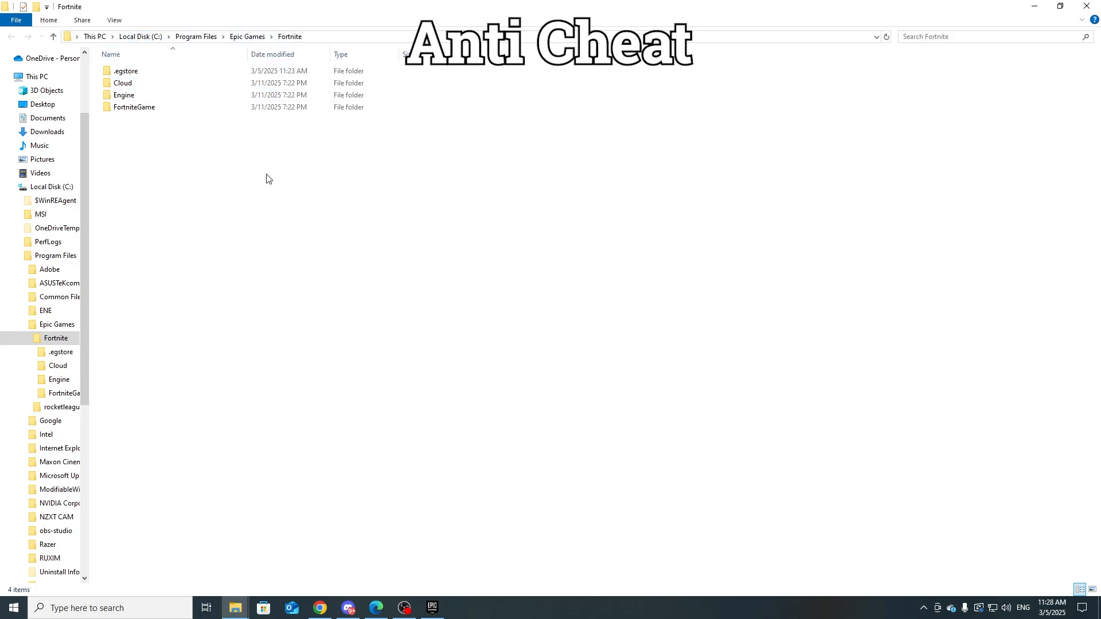
Step: Go to the Win64 folder inside FortniteGame\Binaries
double_click(153, 109)
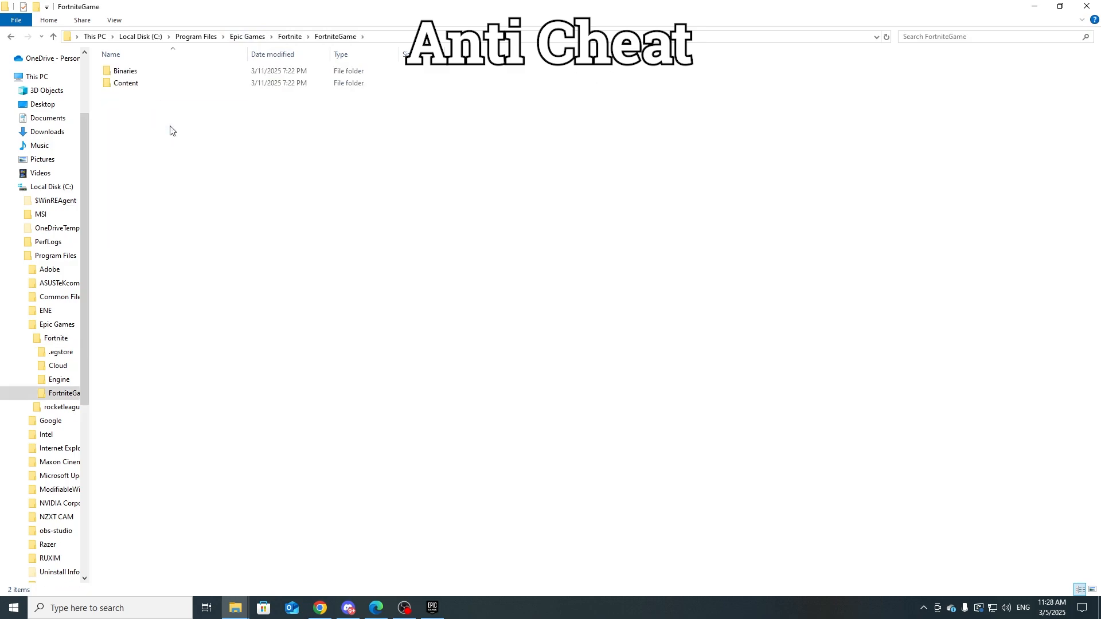
double_click(140, 75)
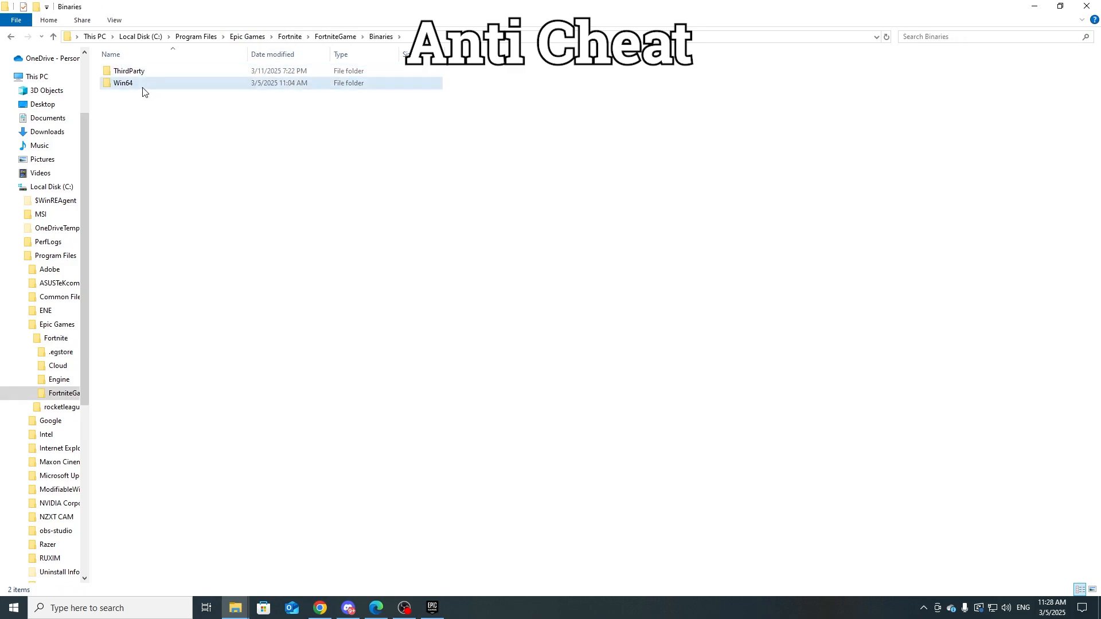
double_click(141, 86)
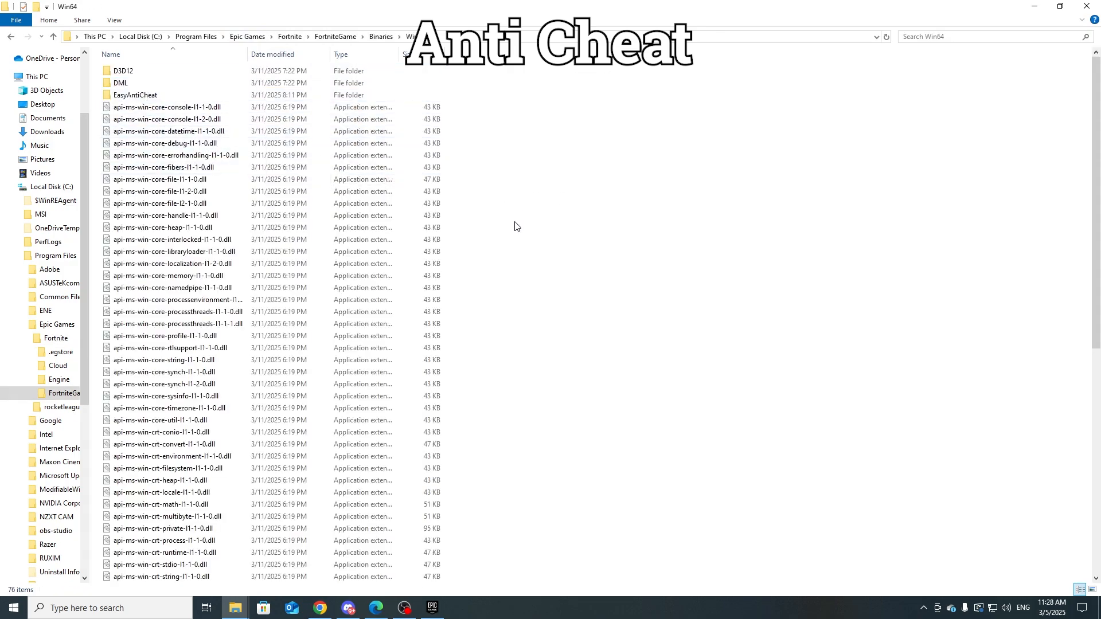
Step: Delete the EasyAntiCheat folder from Win64 and look through the remaining files
click(170, 97)
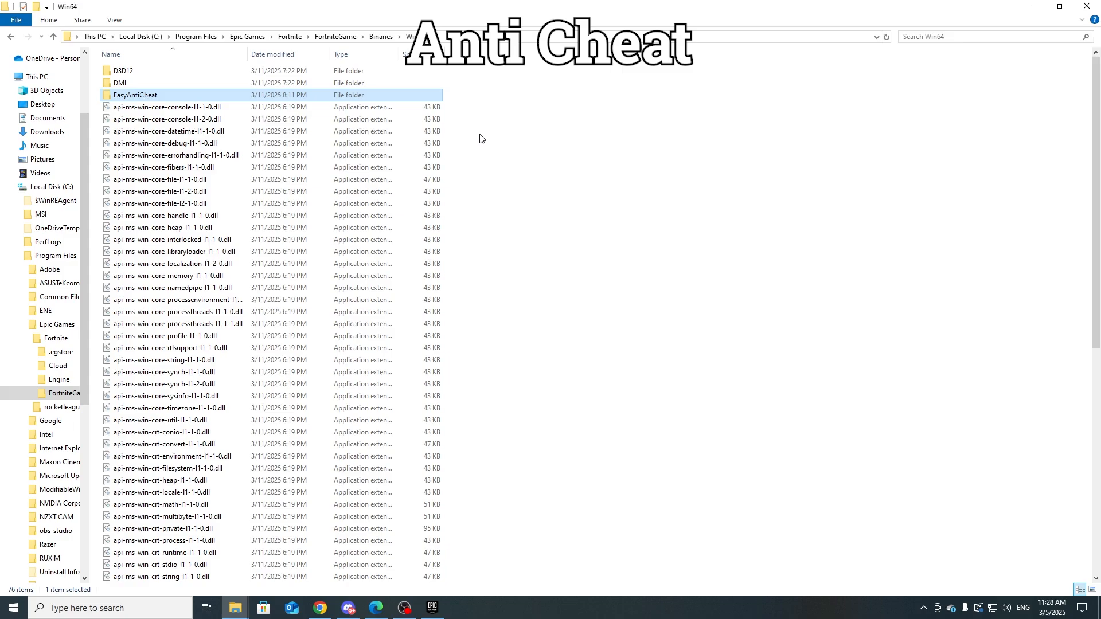
key(Delete)
scroll(523, 163, down, 10)
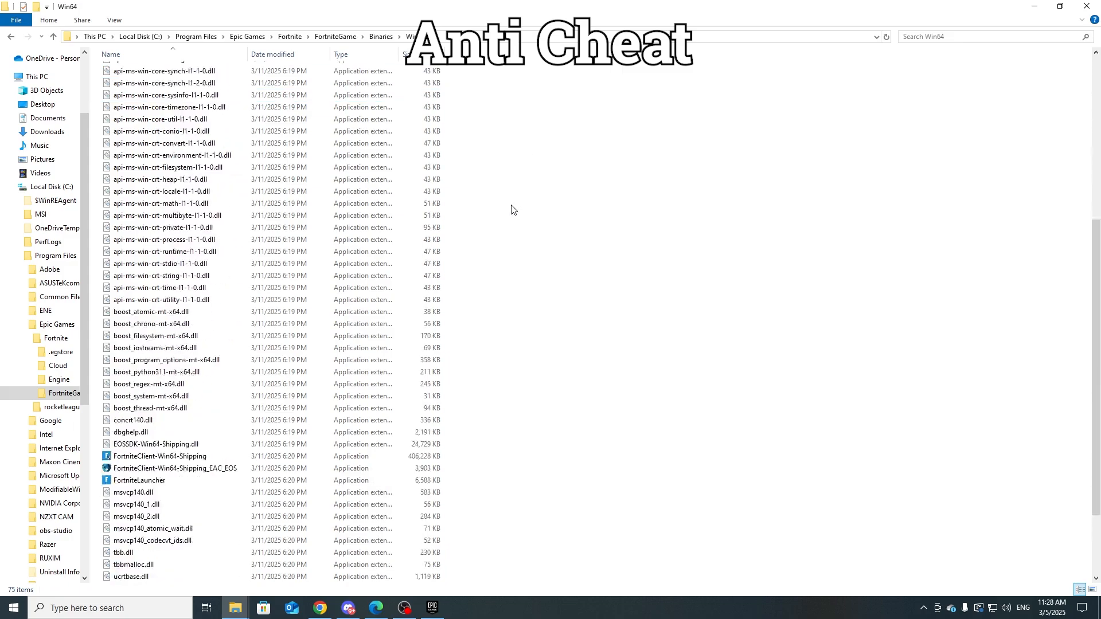
scroll(466, 263, down, 1)
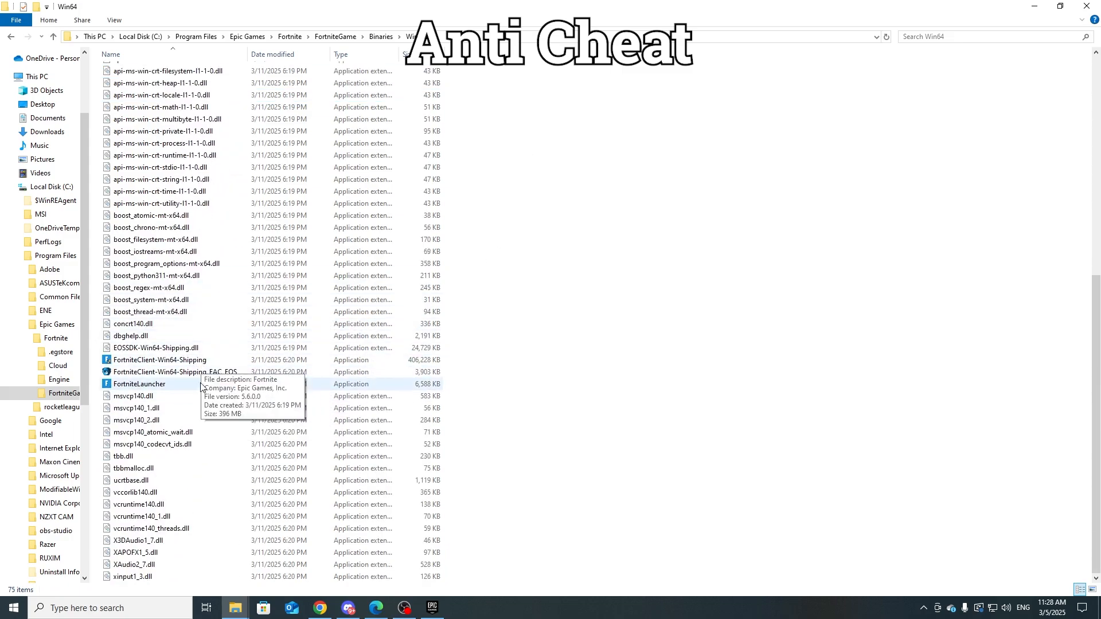
scroll(321, 344, up, 11)
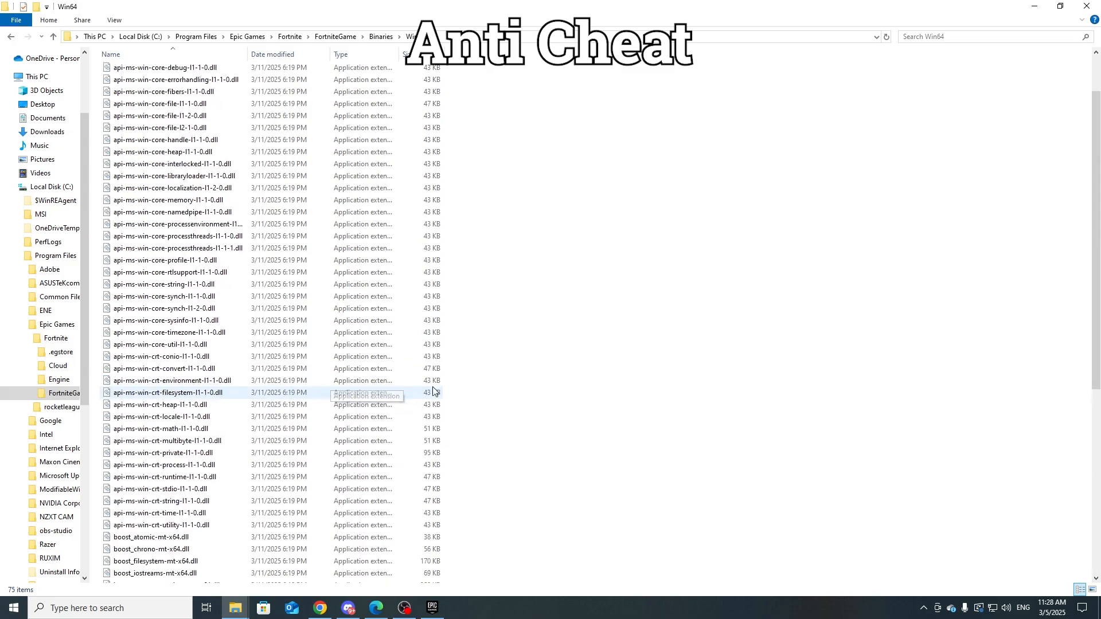
Step: Close the folder window and verify Fortnite's files in the Epic Games Launcher
click(1088, 8)
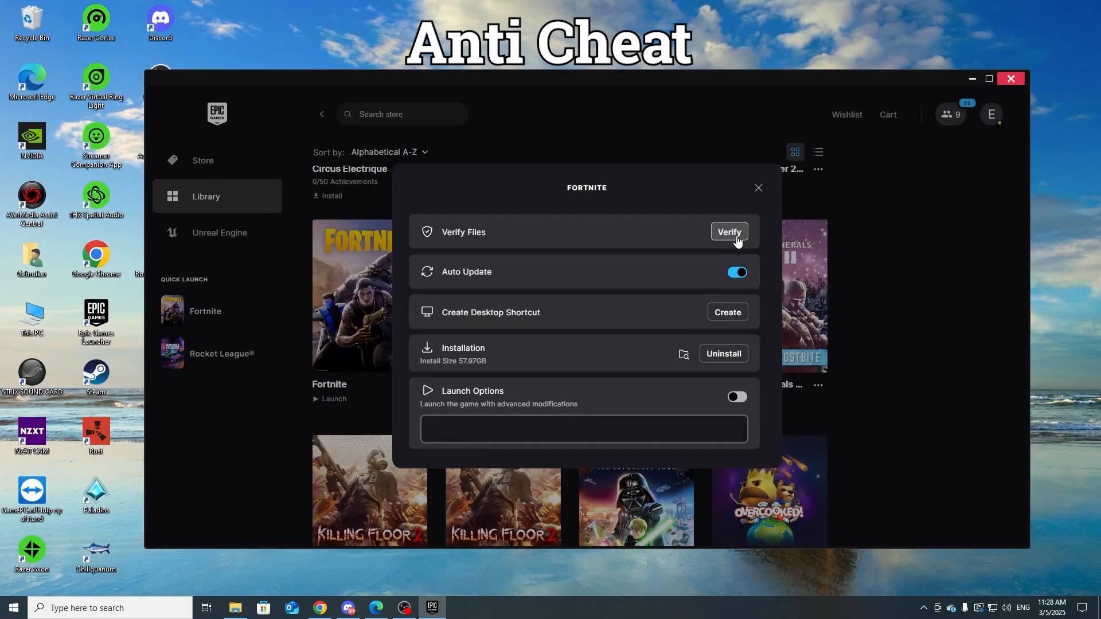
click(736, 236)
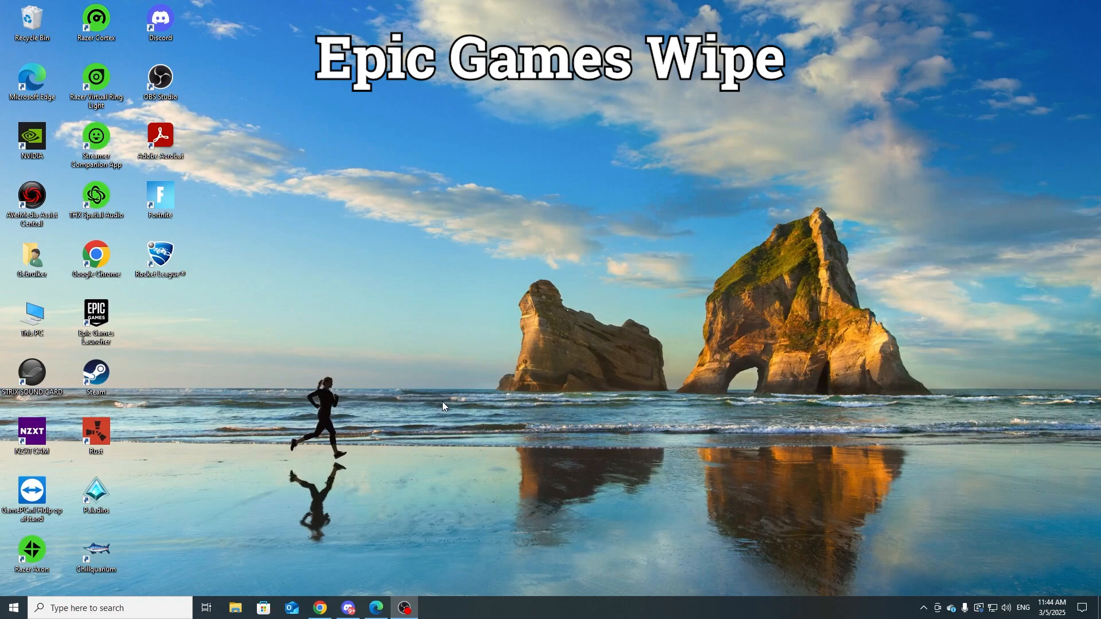
Step: Open File Explorer and go to the Epic Games folder in Program Files on Local Disk (C:)
drag(198, 207, 163, 200)
click(235, 608)
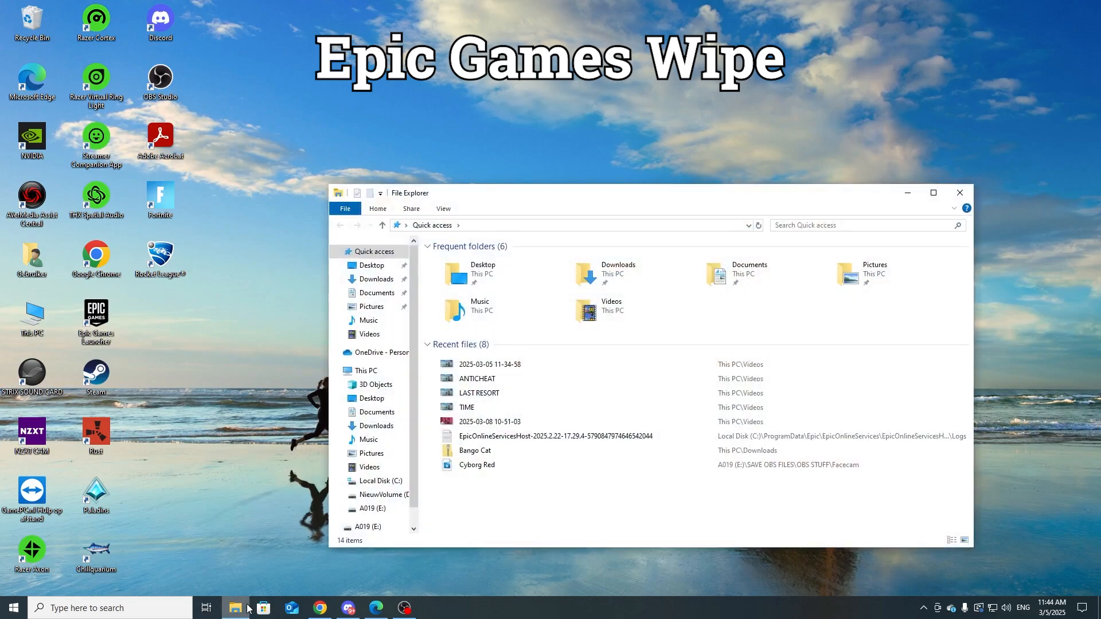
click(367, 371)
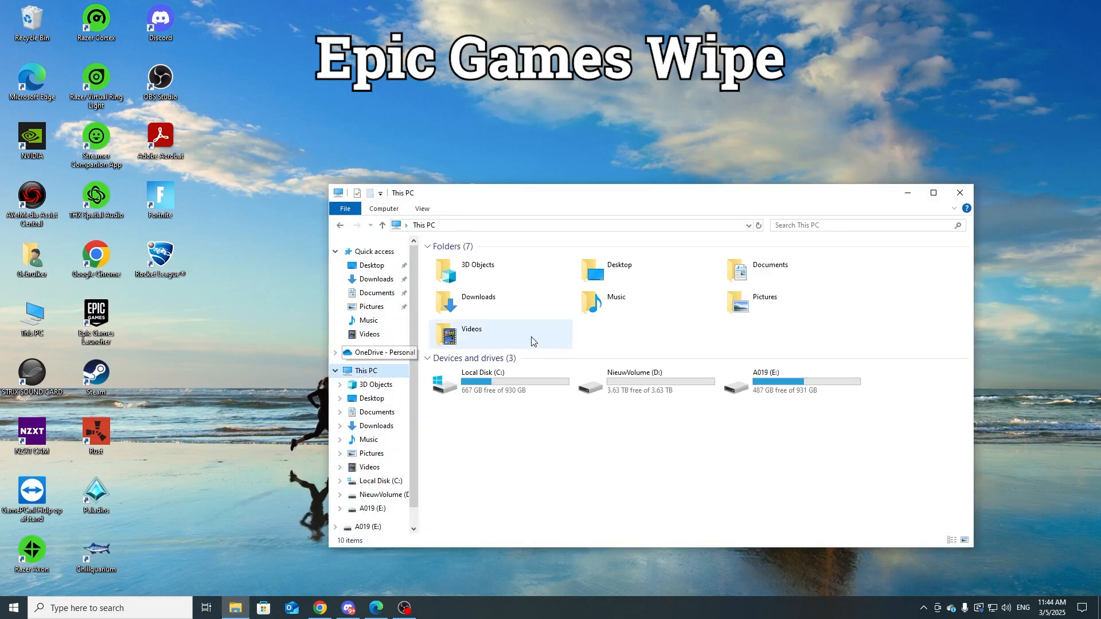
click(510, 390)
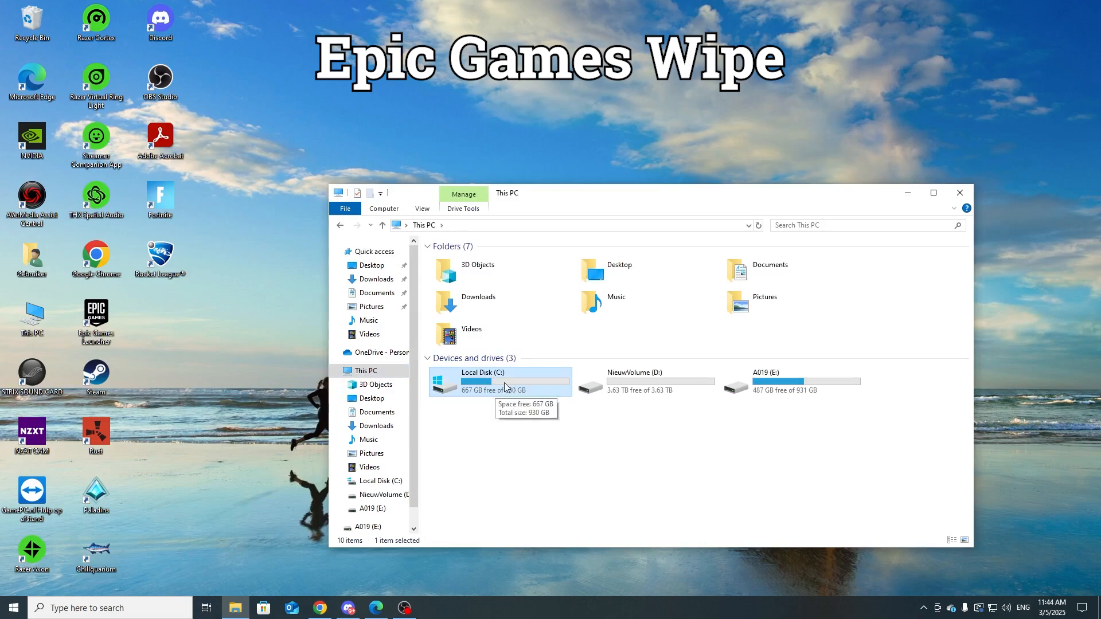
double_click(504, 382)
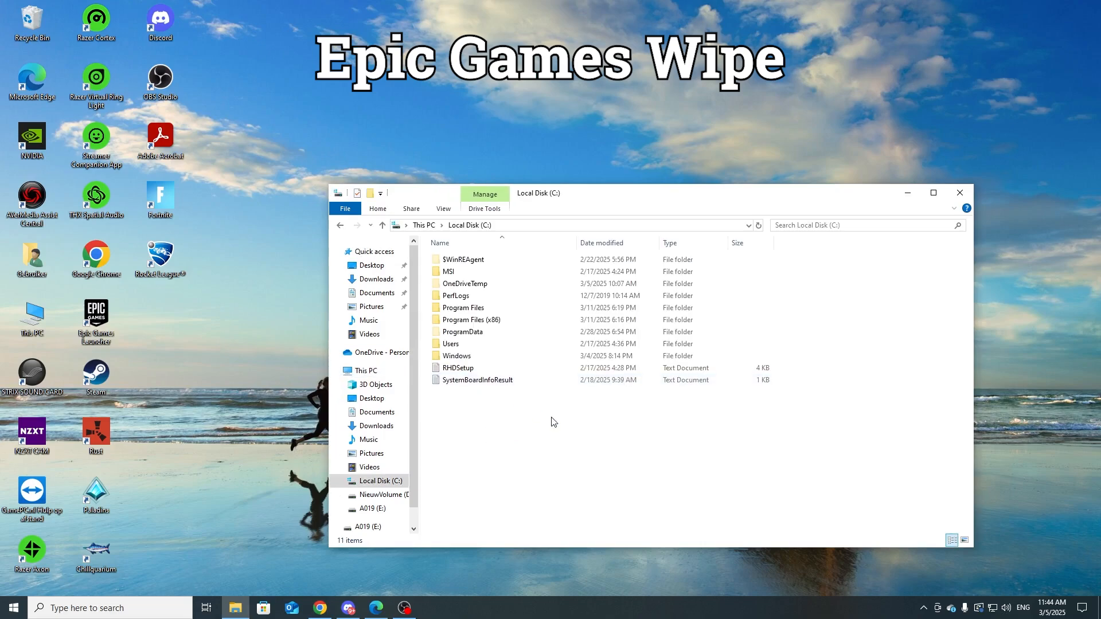
double_click(507, 309)
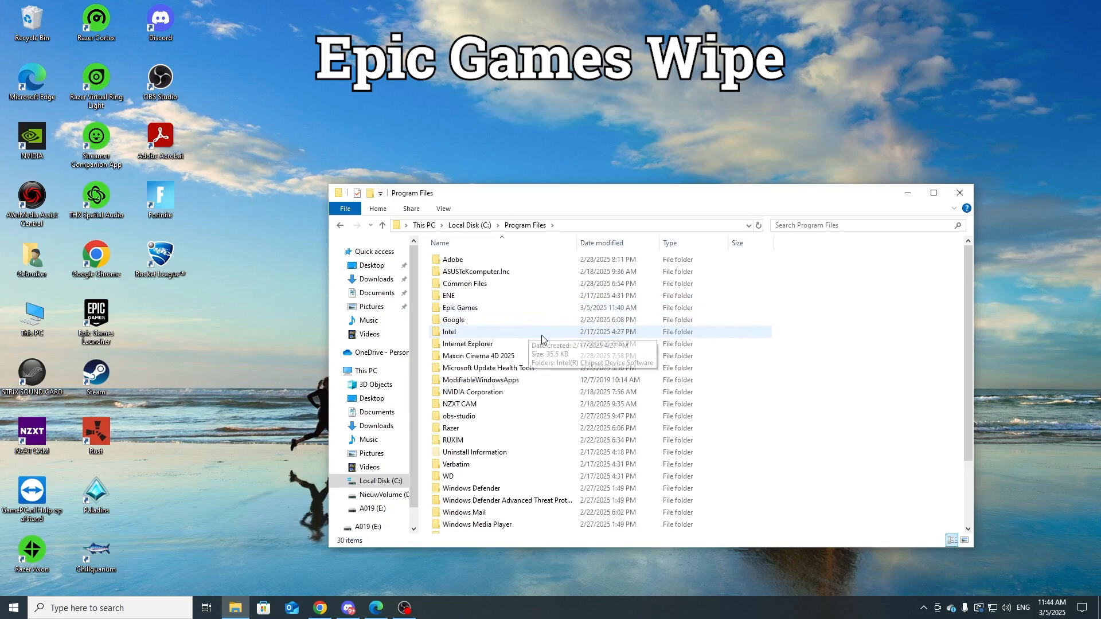
click(504, 312)
double_click(504, 313)
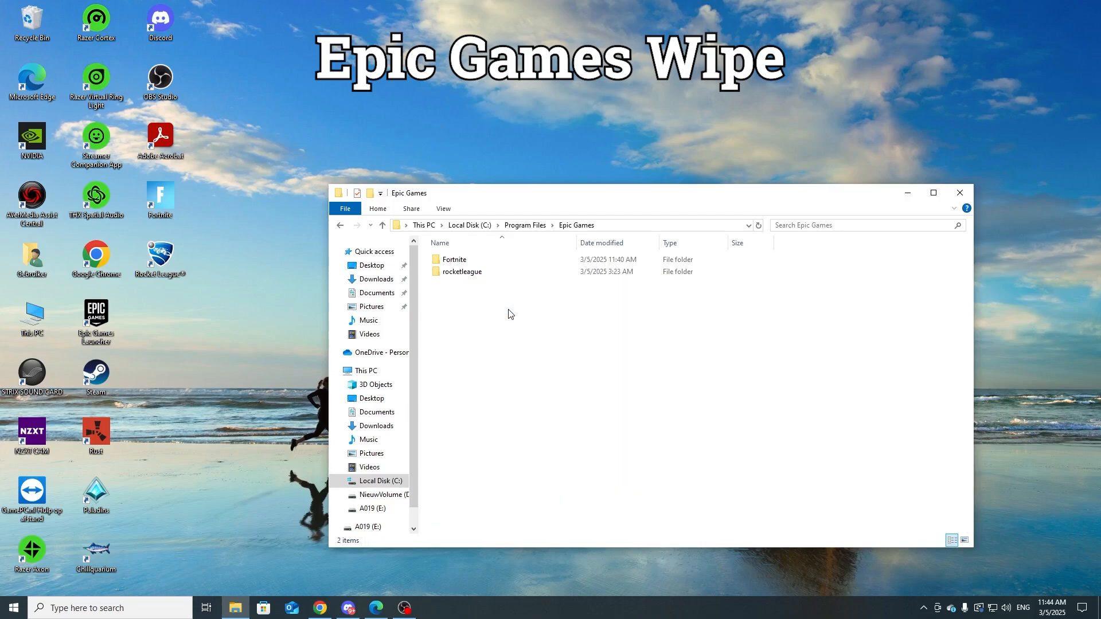
Step: Return to Program Files and try to delete the Epic Games folder
drag(437, 373, 528, 255)
click(581, 342)
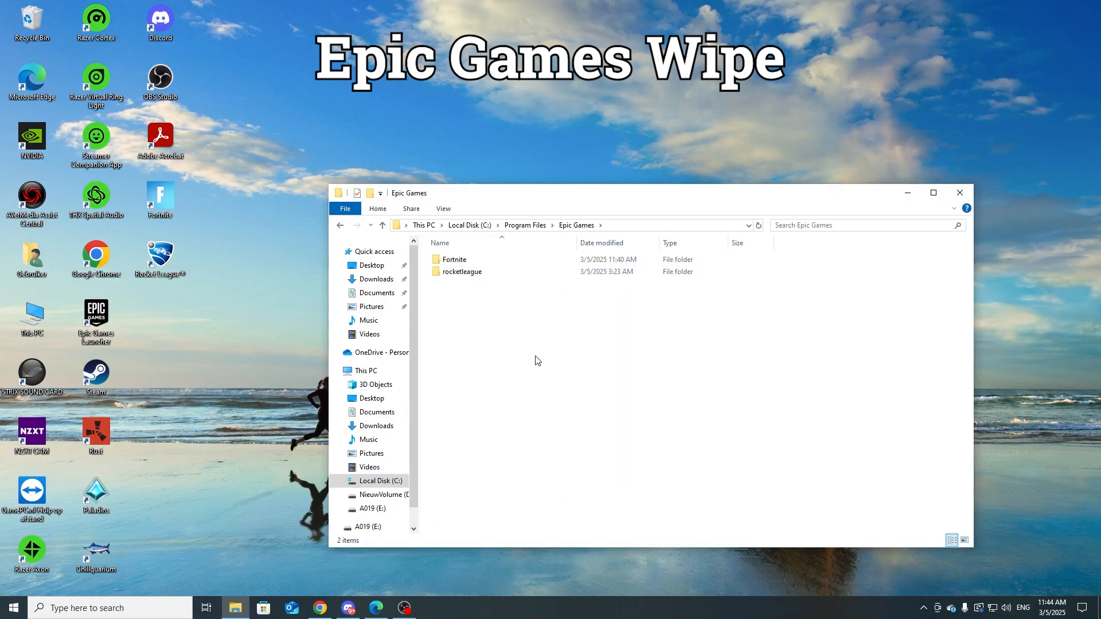
click(340, 225)
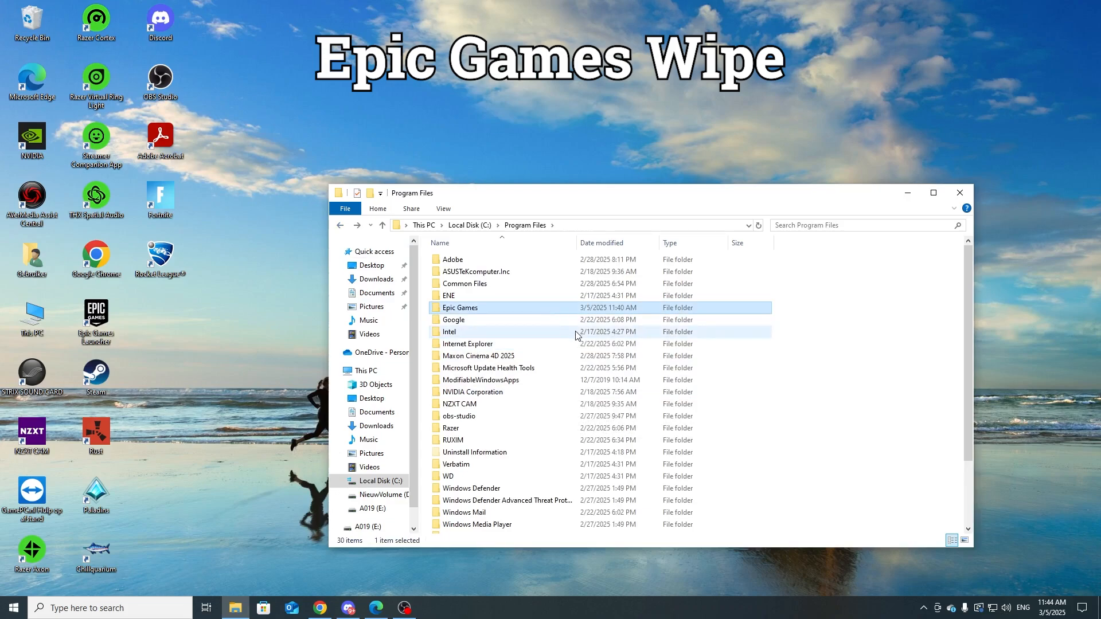
key(Delete)
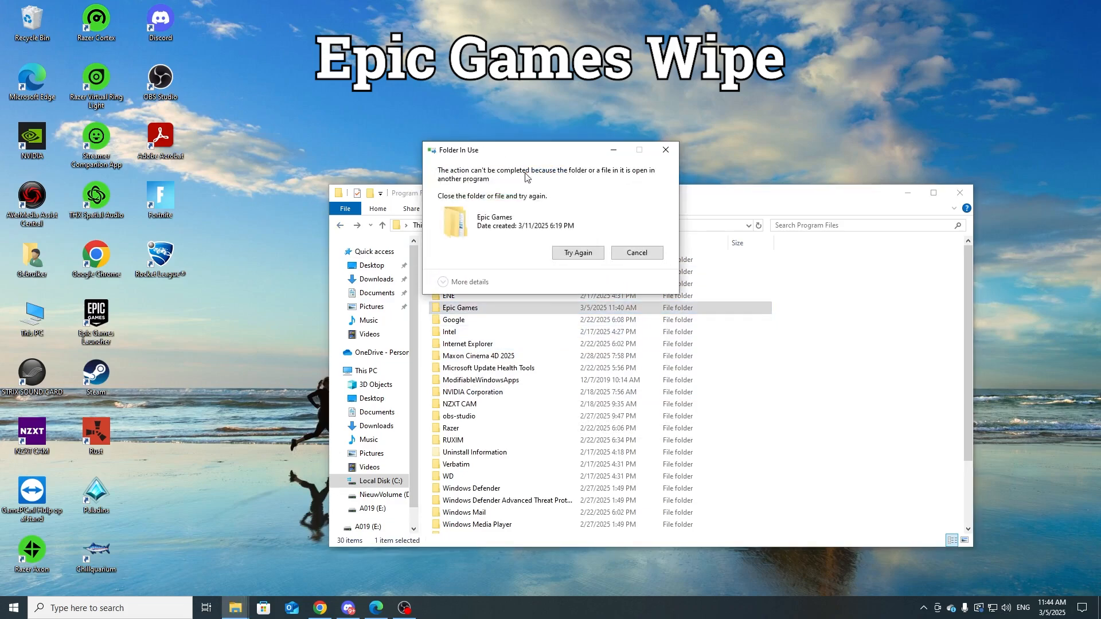
click(640, 254)
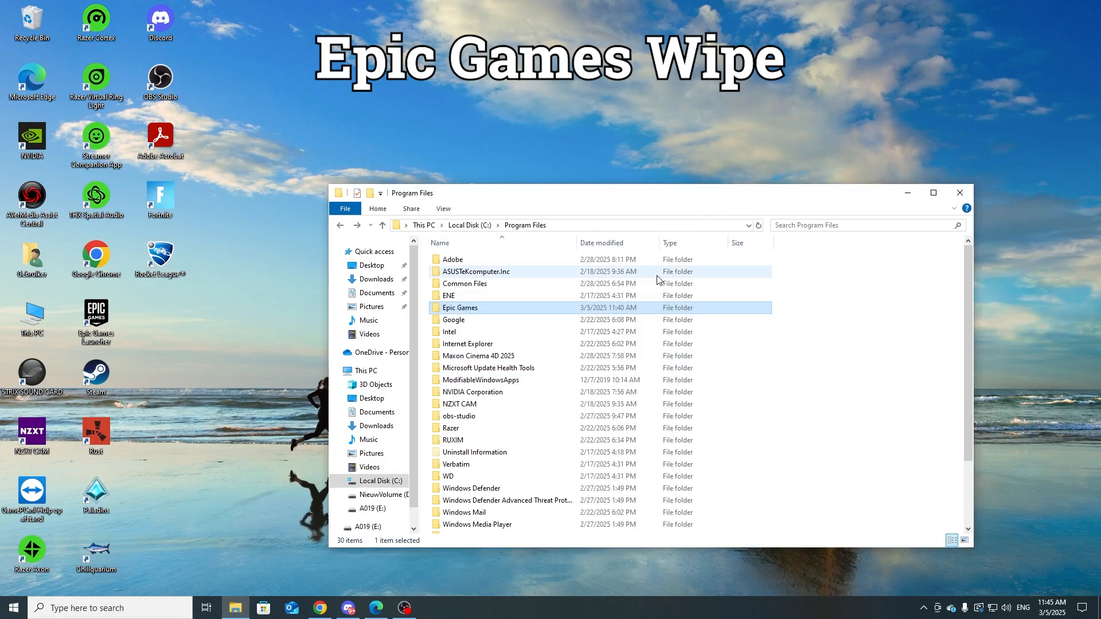
Step: Open Task Manager, end the EpicGamesLauncher background process, check the nearby processes and close Task Manager
key(ctrl+shift+Escape)
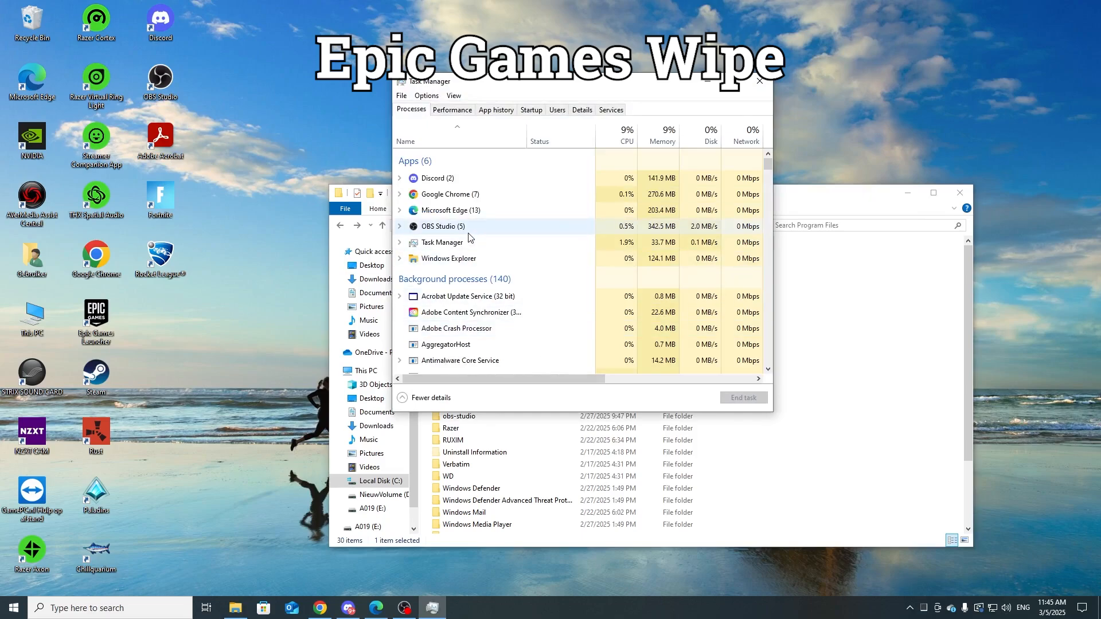
click(510, 335)
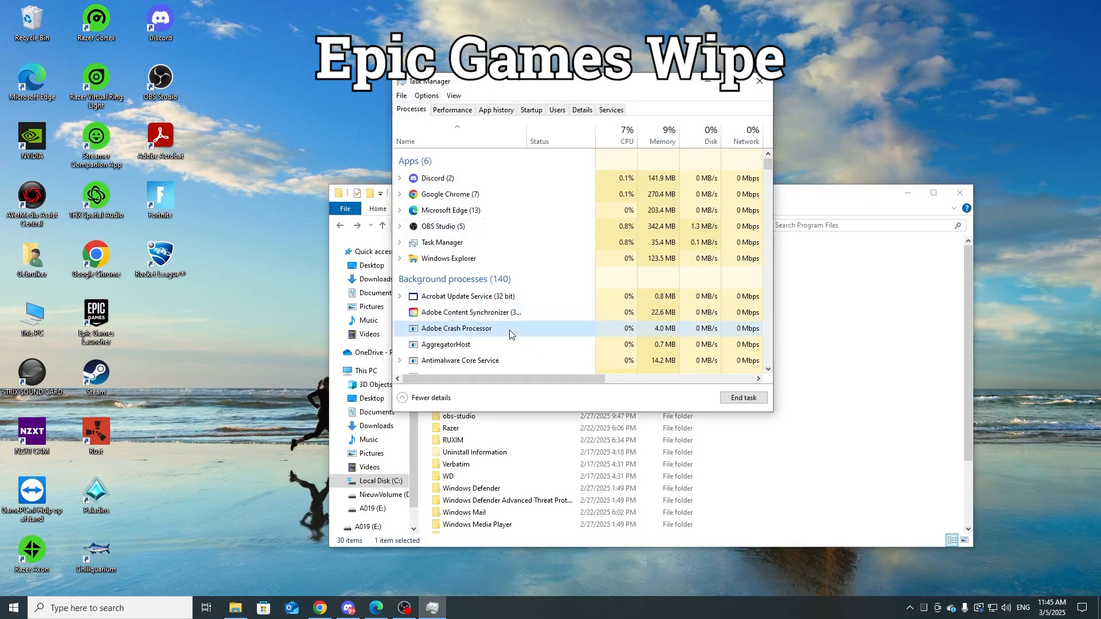
key(e)
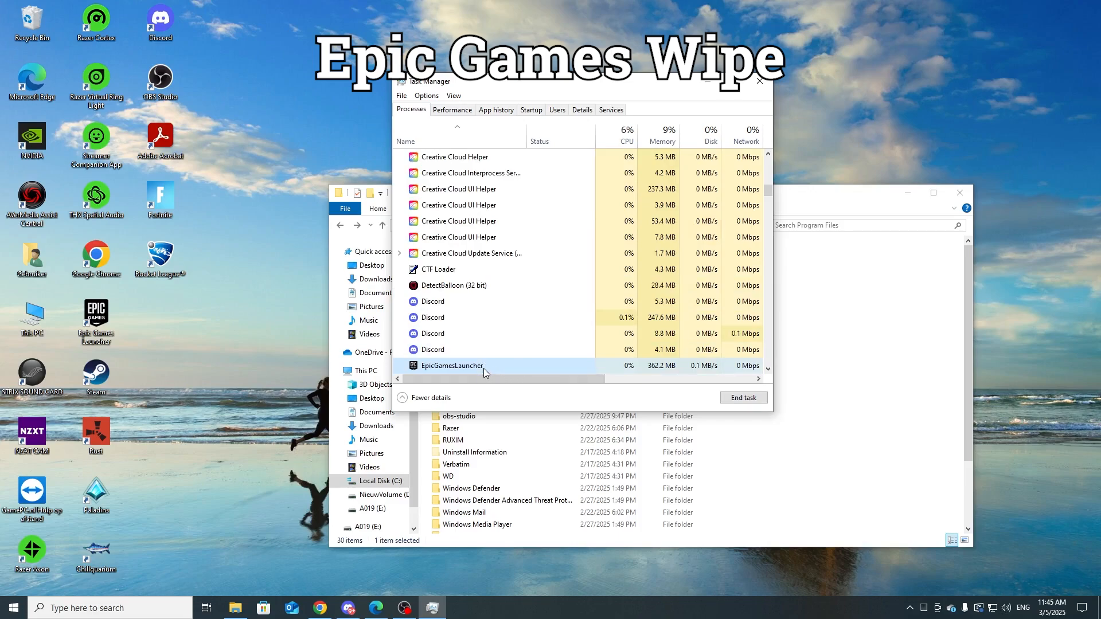
scroll(552, 344, down, 1)
click(746, 399)
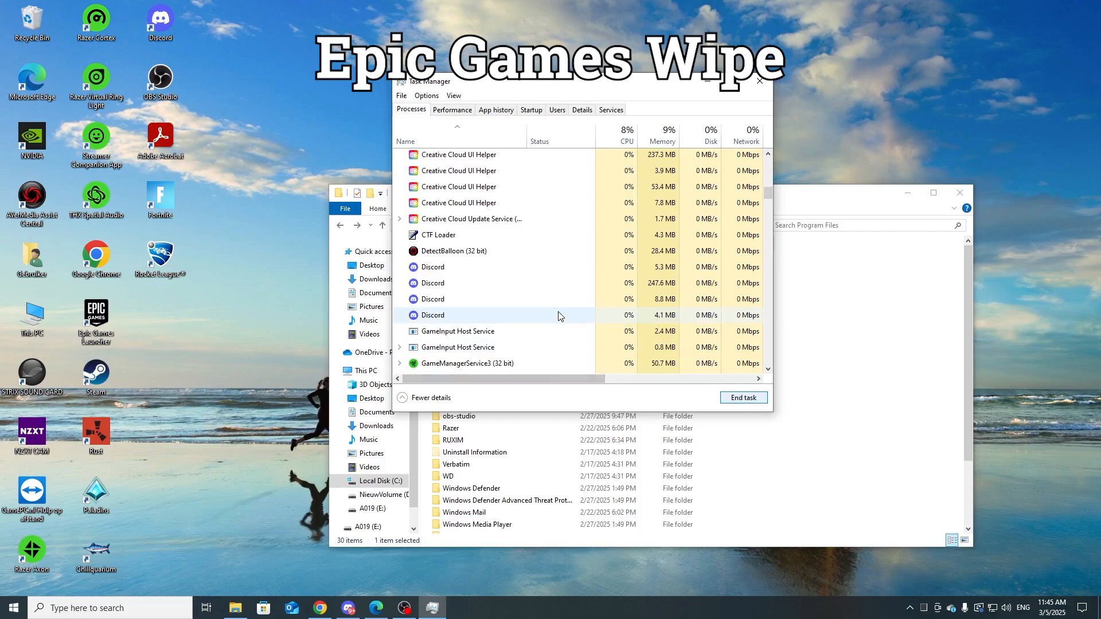
mouse_move(768, 193)
mouse_down()
mouse_move(769, 218)
mouse_move(766, 193)
mouse_up()
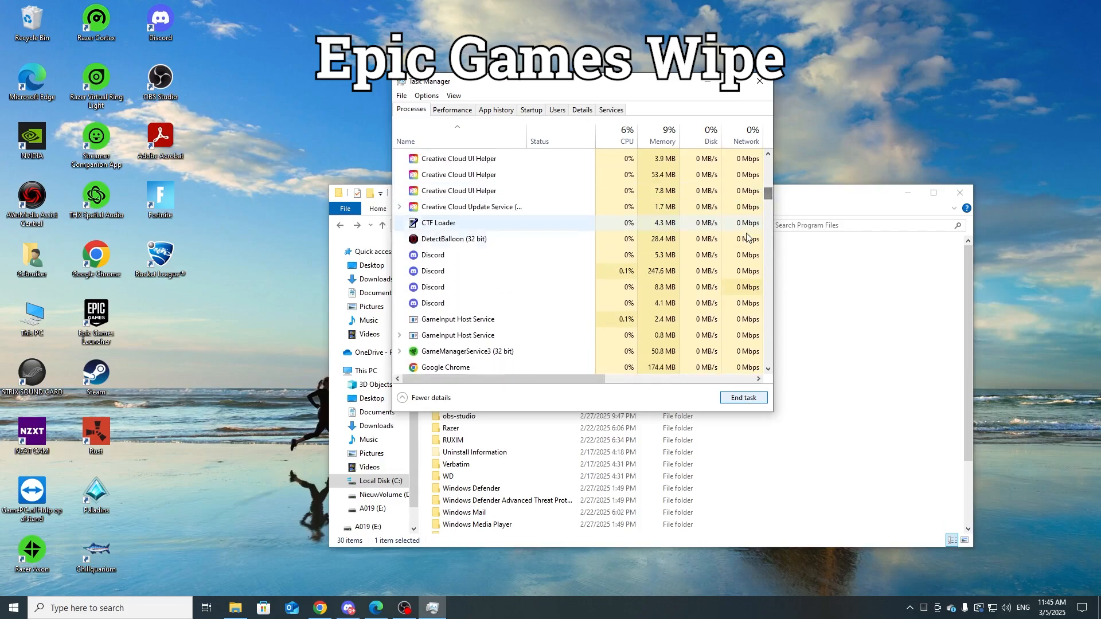
click(586, 288)
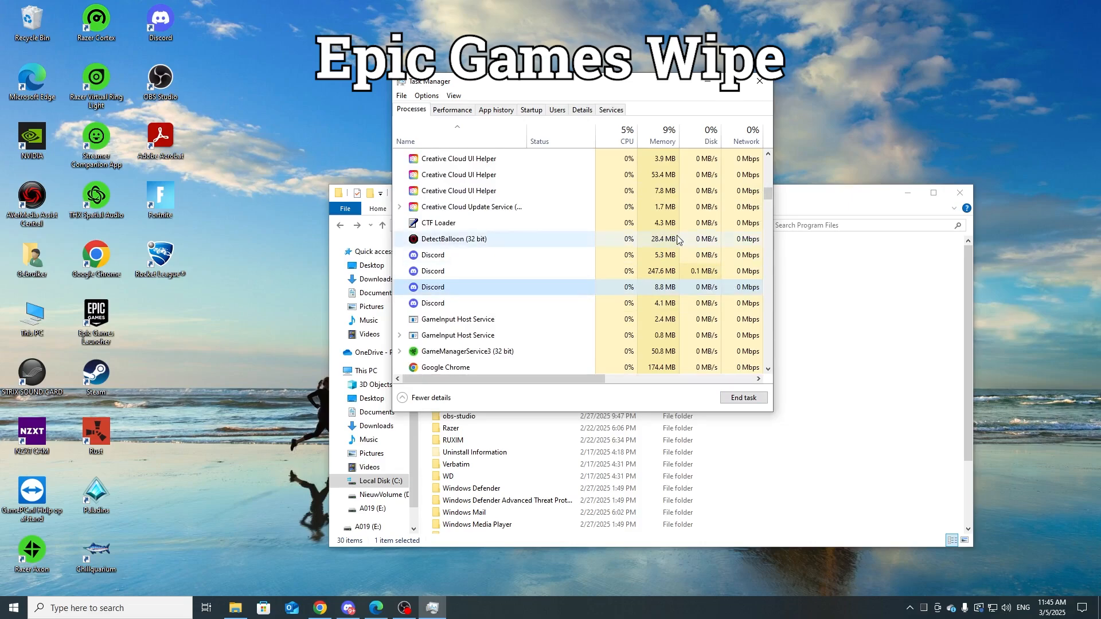
click(760, 82)
Step: Delete the Epic Games folder from Program Files, granting administrator permission
click(593, 320)
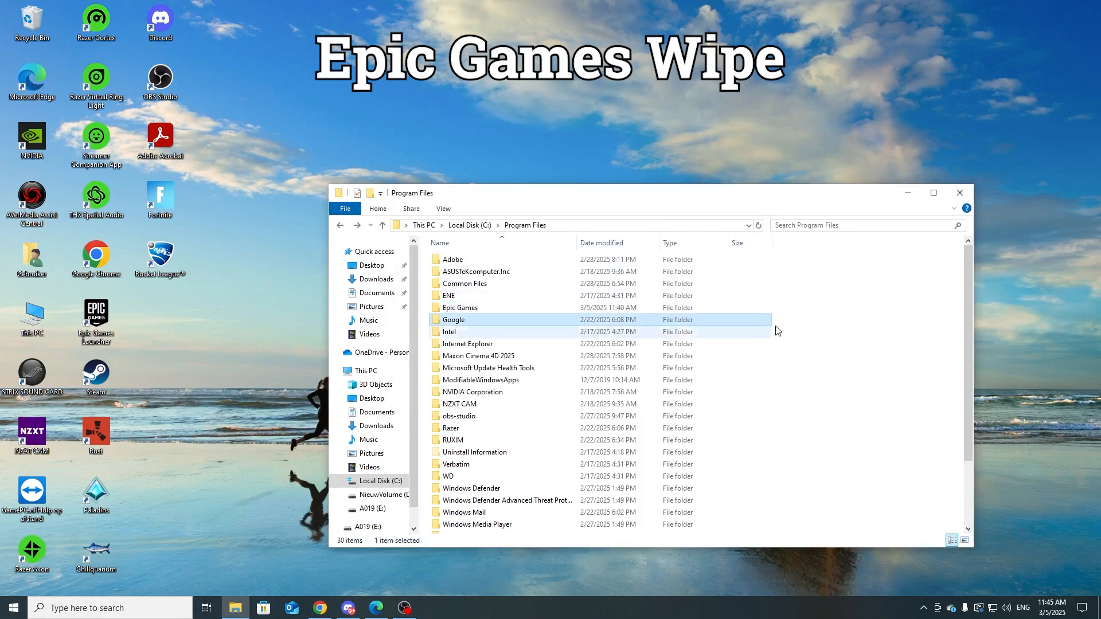
click(777, 326)
click(726, 308)
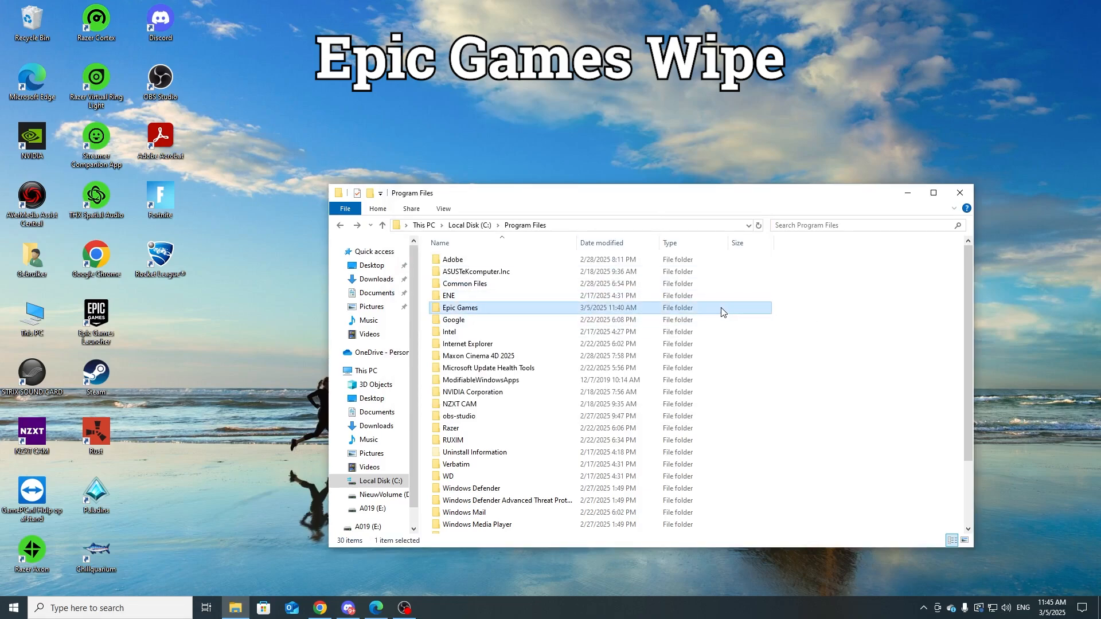
key(Delete)
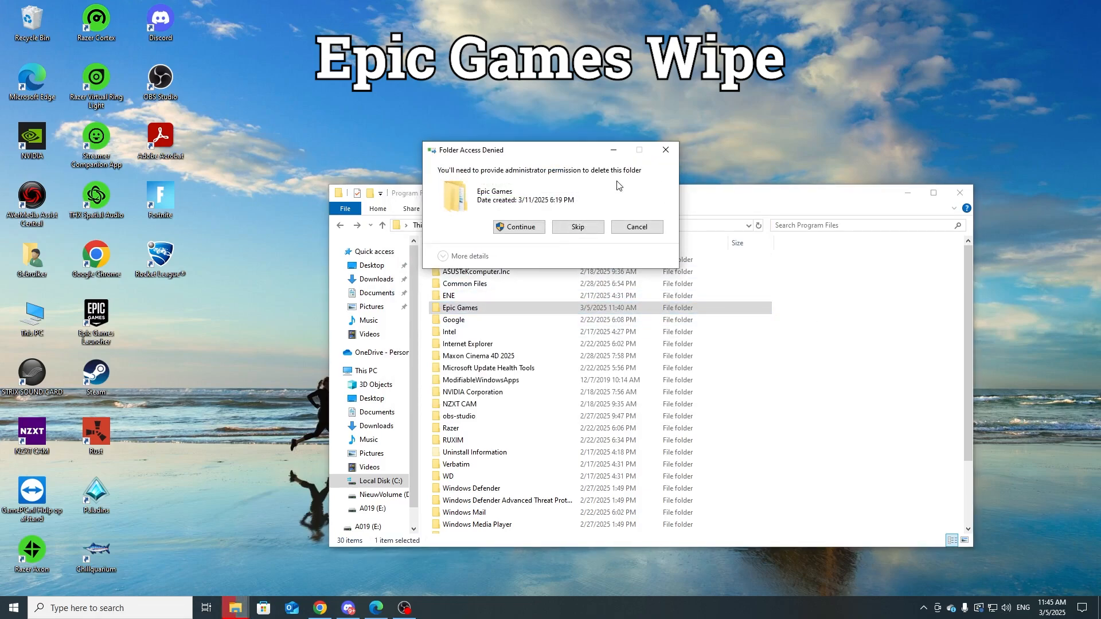
click(528, 231)
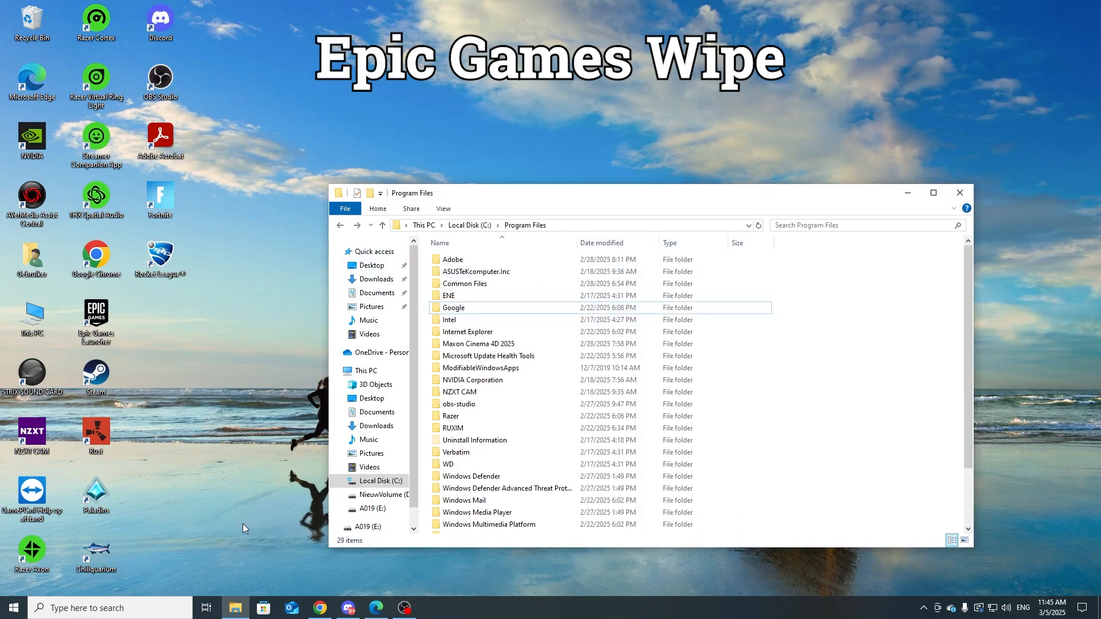
Step: Open the %localappdata% folder through Run, look inside its Epic Games folder and return to Local
key(super+r)
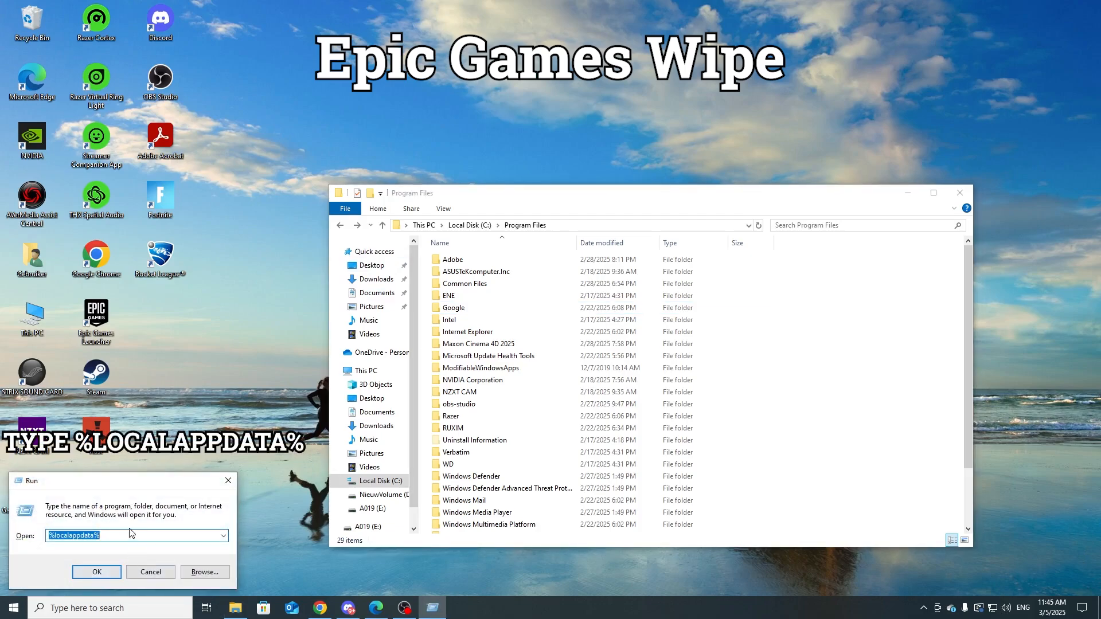
click(96, 571)
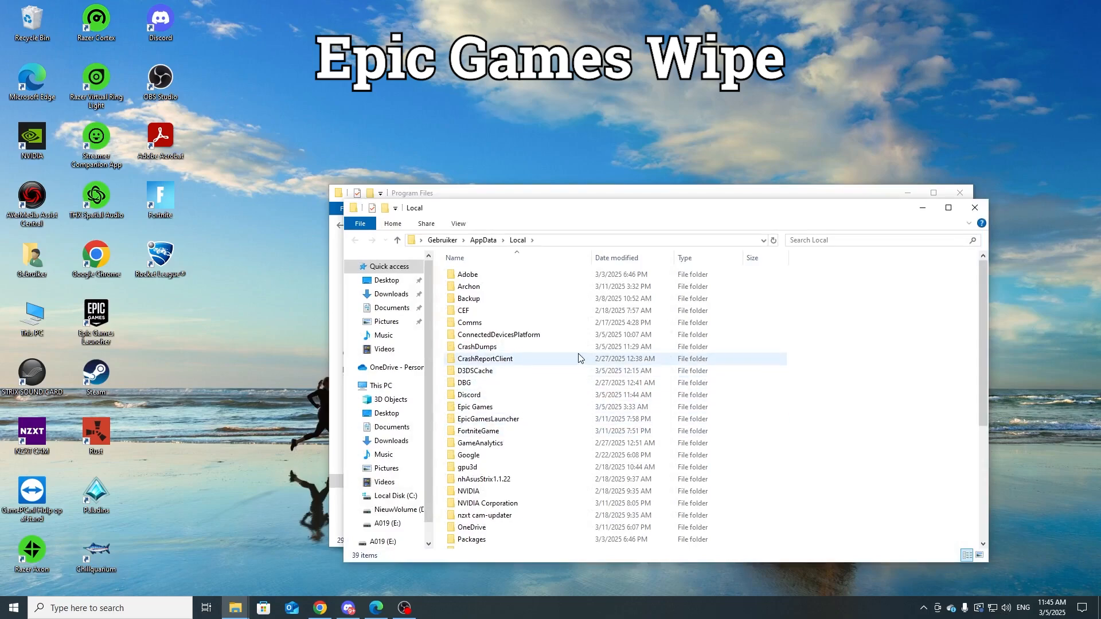
double_click(565, 410)
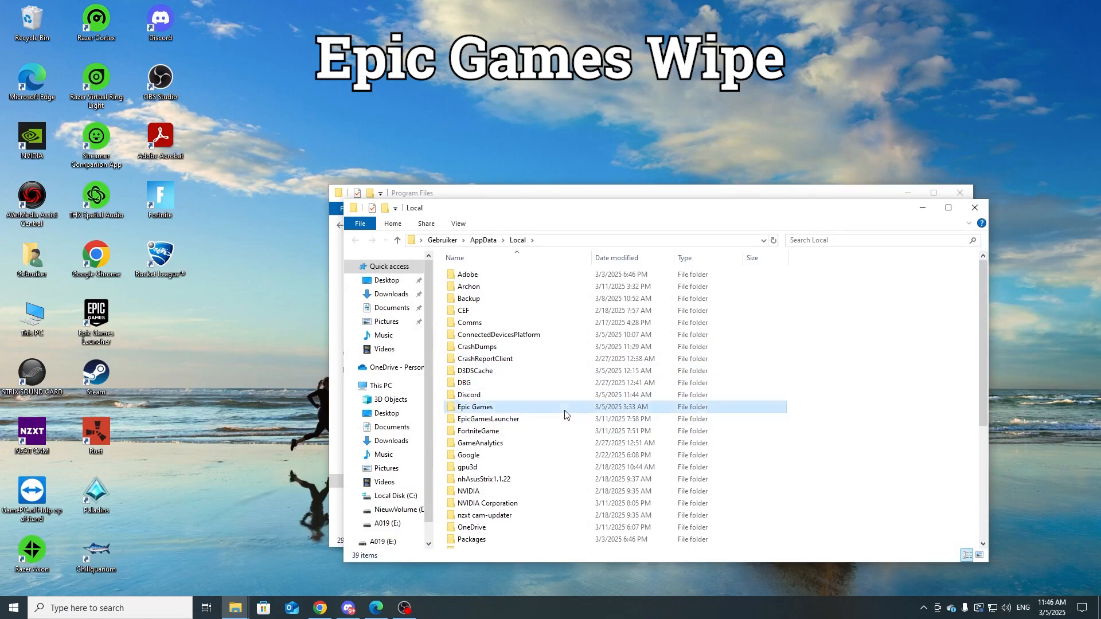
drag(506, 388, 528, 274)
click(359, 240)
Step: Delete the Epic Games, EpicGamesLauncher and FortniteGame folders from Local and look through the remaining folders
key(Delete)
click(516, 408)
key(Delete)
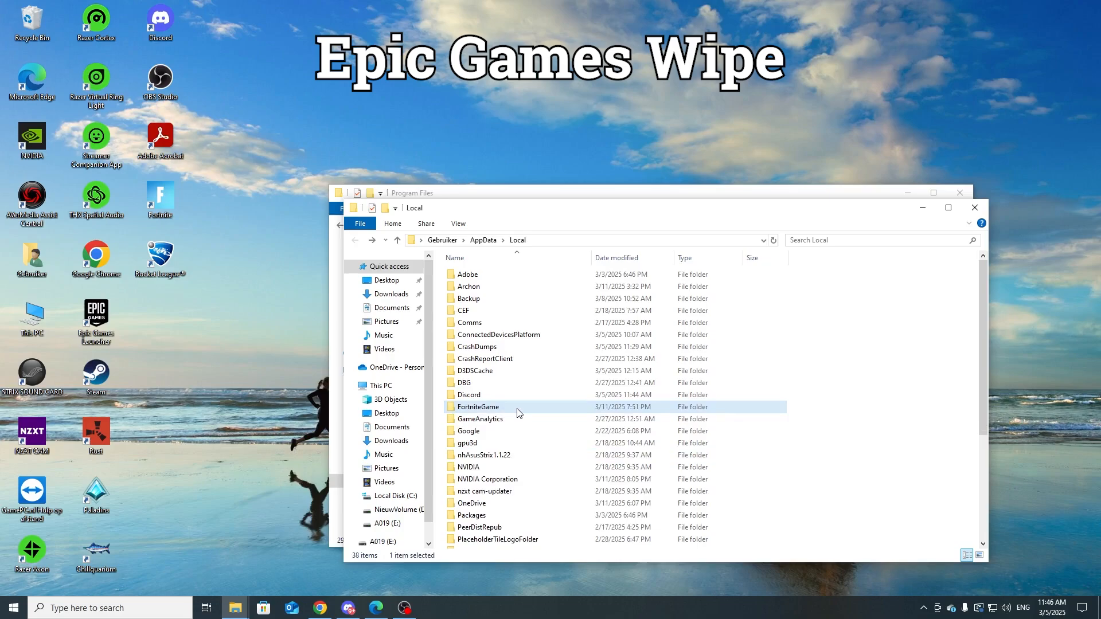
click(526, 413)
key(Delete)
scroll(573, 396, down, 5)
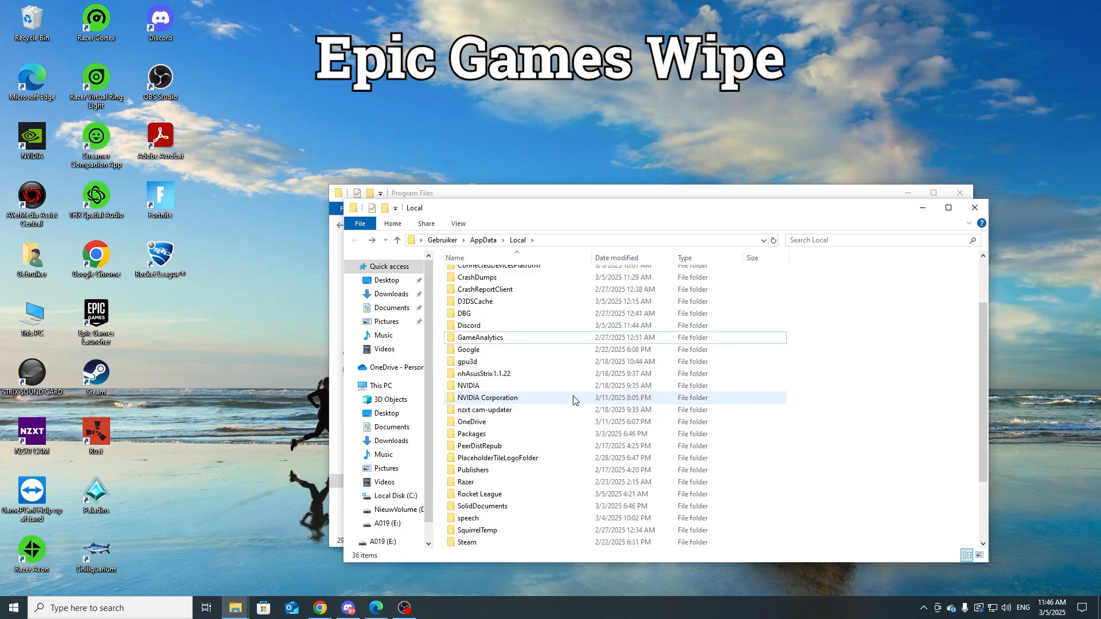
scroll(575, 399, up, 4)
scroll(575, 400, up, 2)
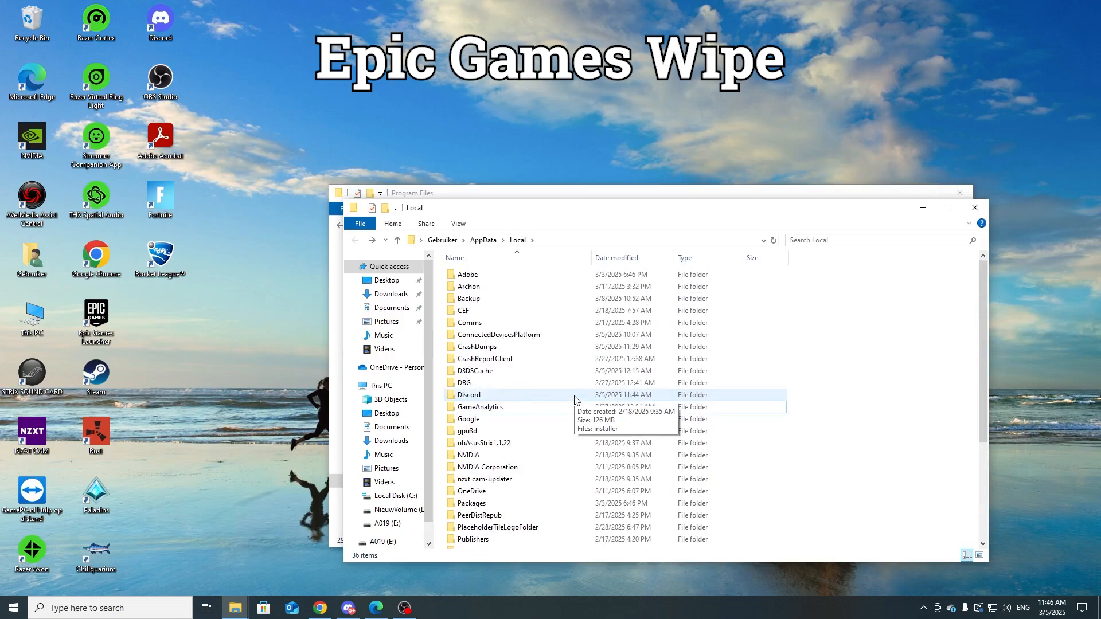
Step: Search the whole of This PC for "epic"
click(384, 282)
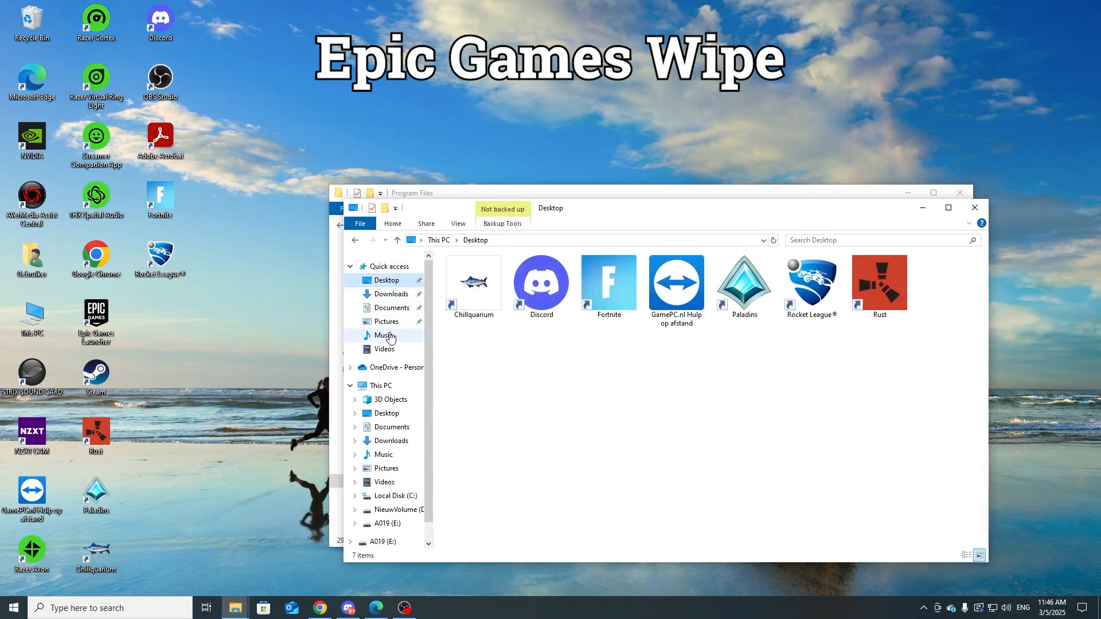
click(378, 386)
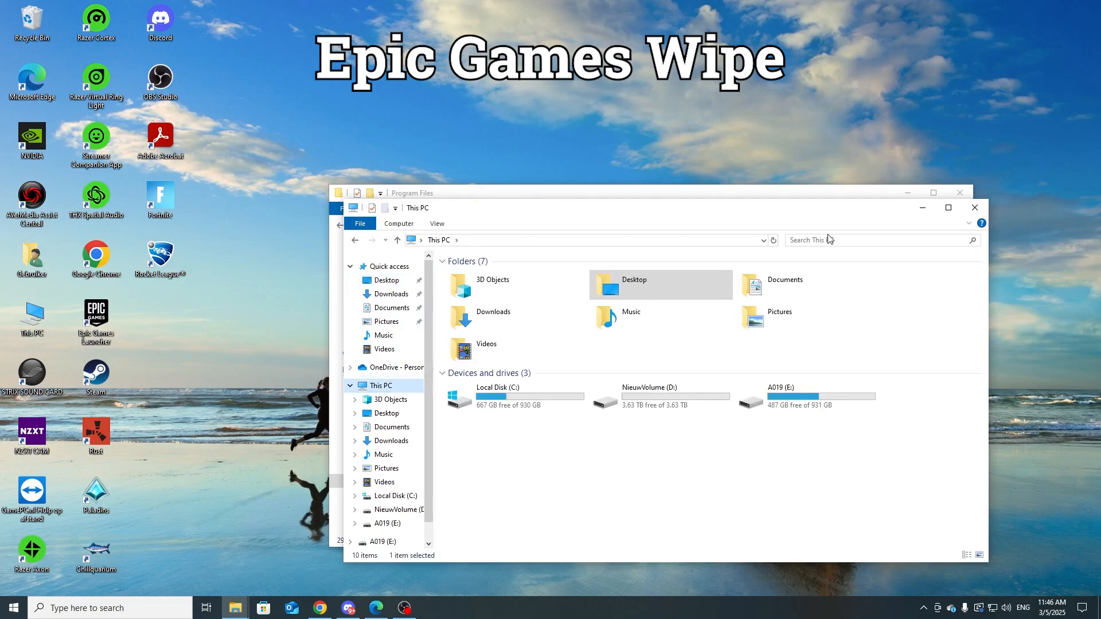
click(831, 240)
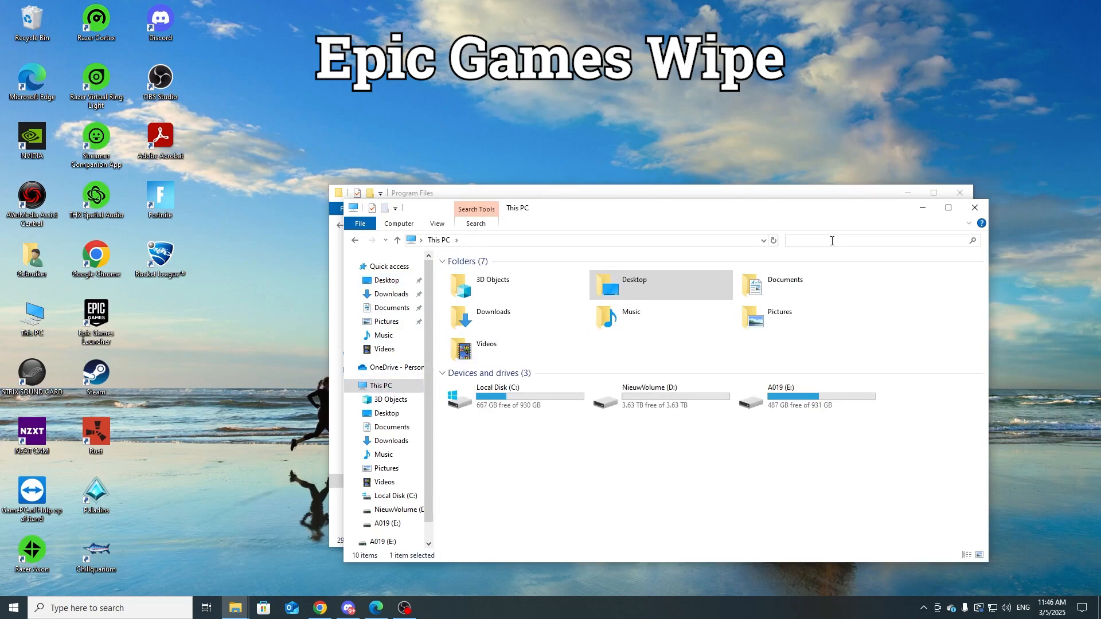
text(epic)
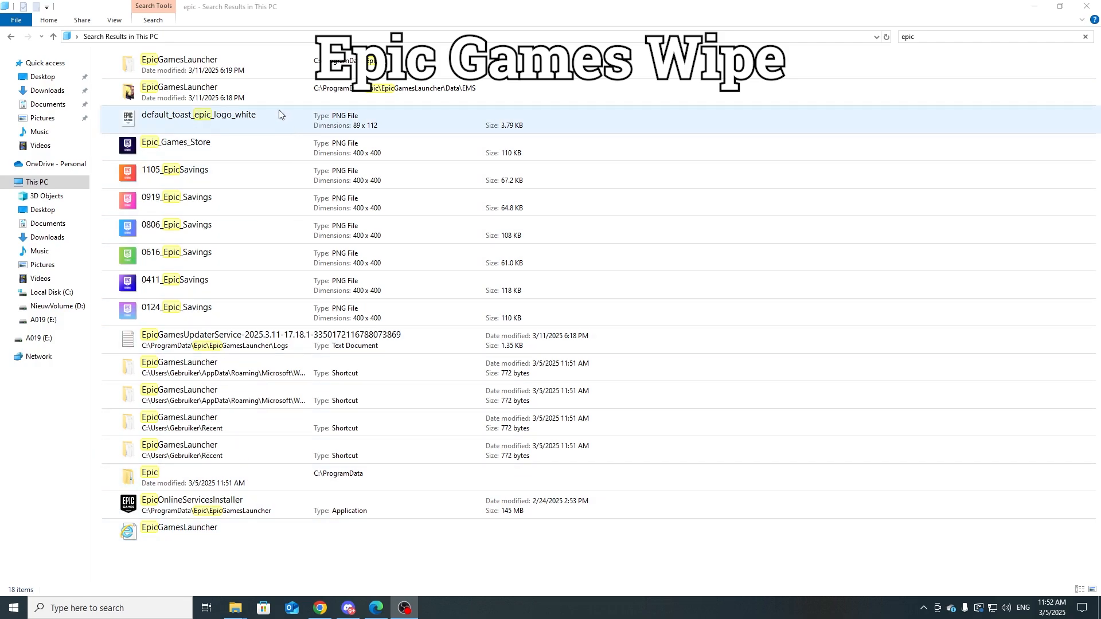
Step: Permanently delete all the "epic" search results, skipping every item that cannot be deleted or found and granting administrator permission for EpicOnlineServicesInstaller
drag(223, 563, 401, 63)
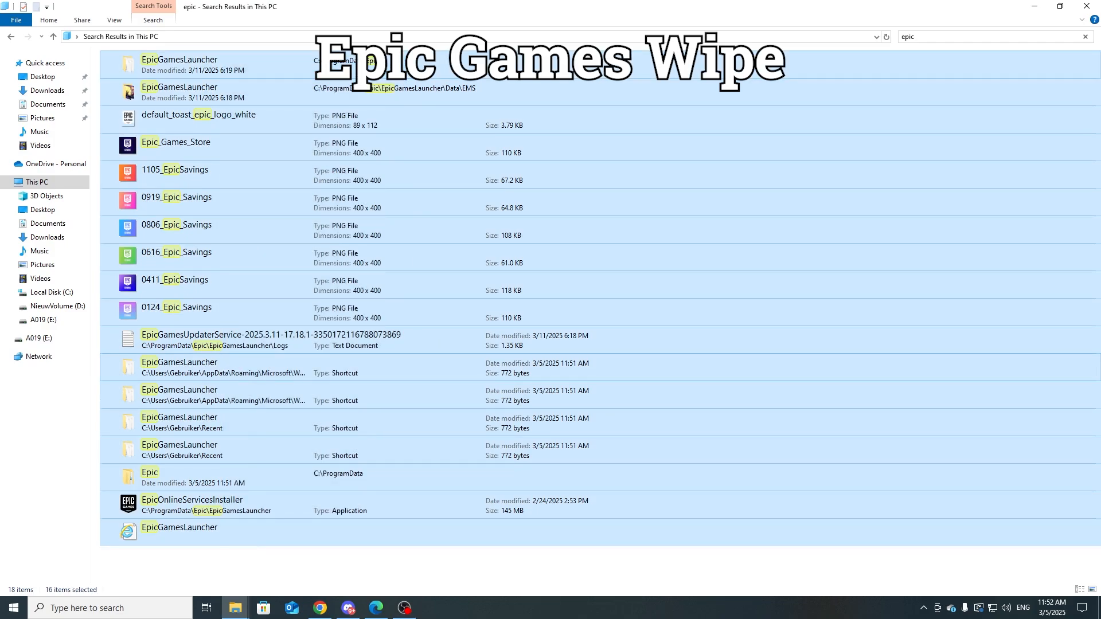
key(shift+Delete)
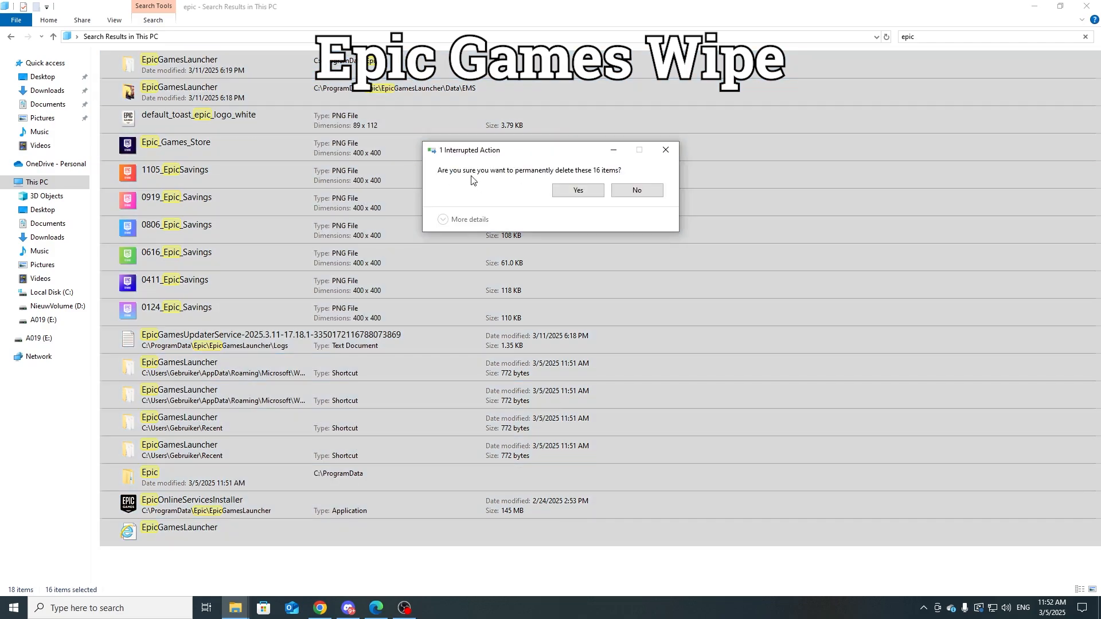
click(577, 191)
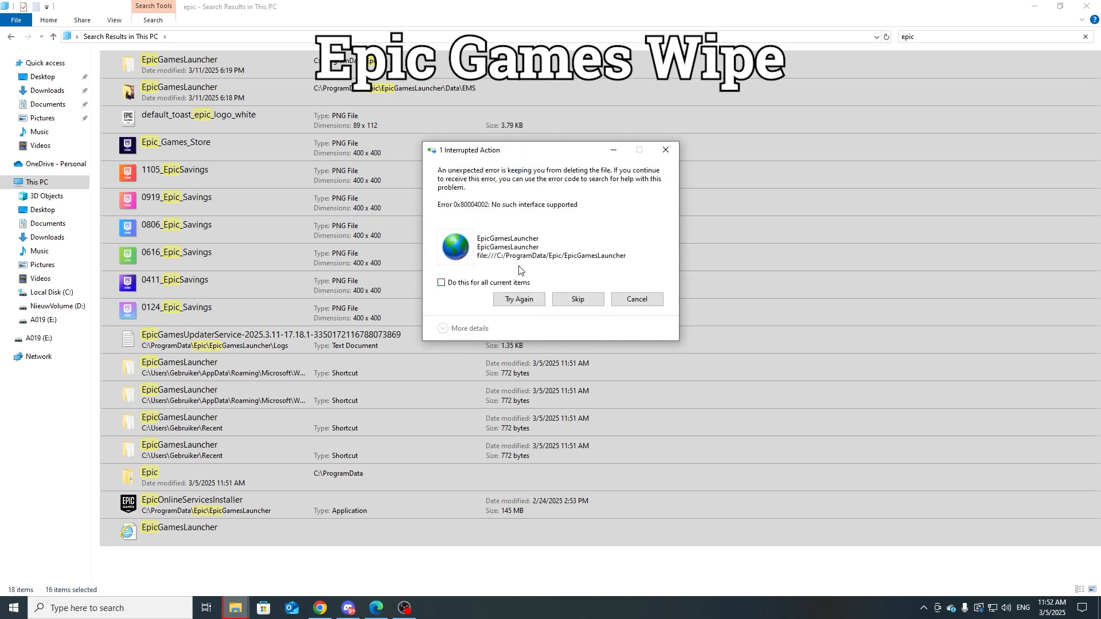
click(474, 282)
click(579, 299)
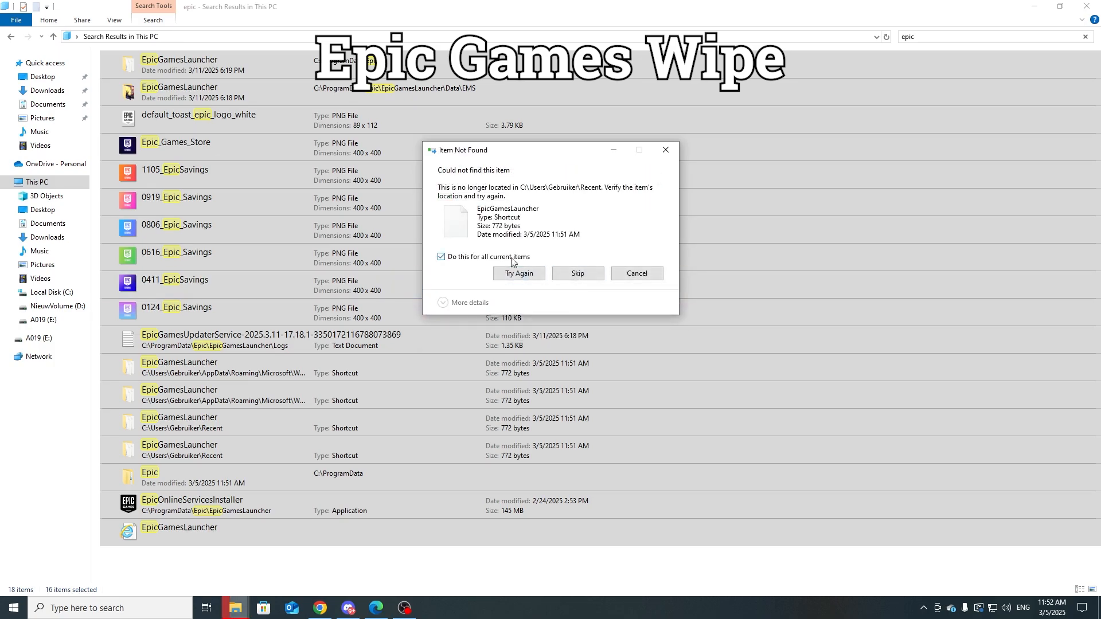
click(579, 273)
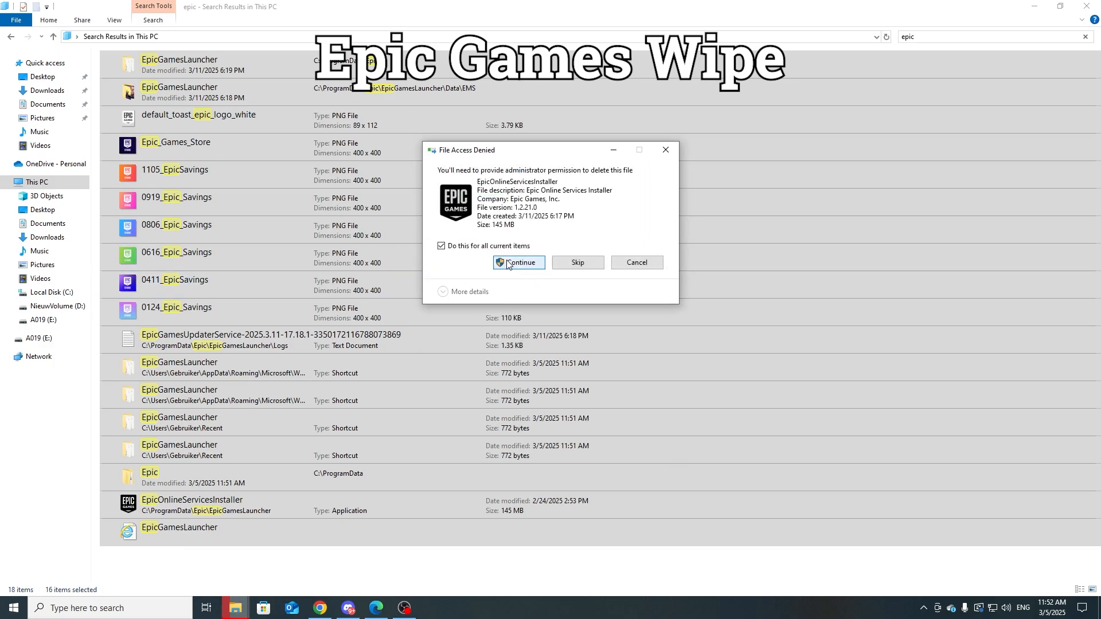
click(513, 263)
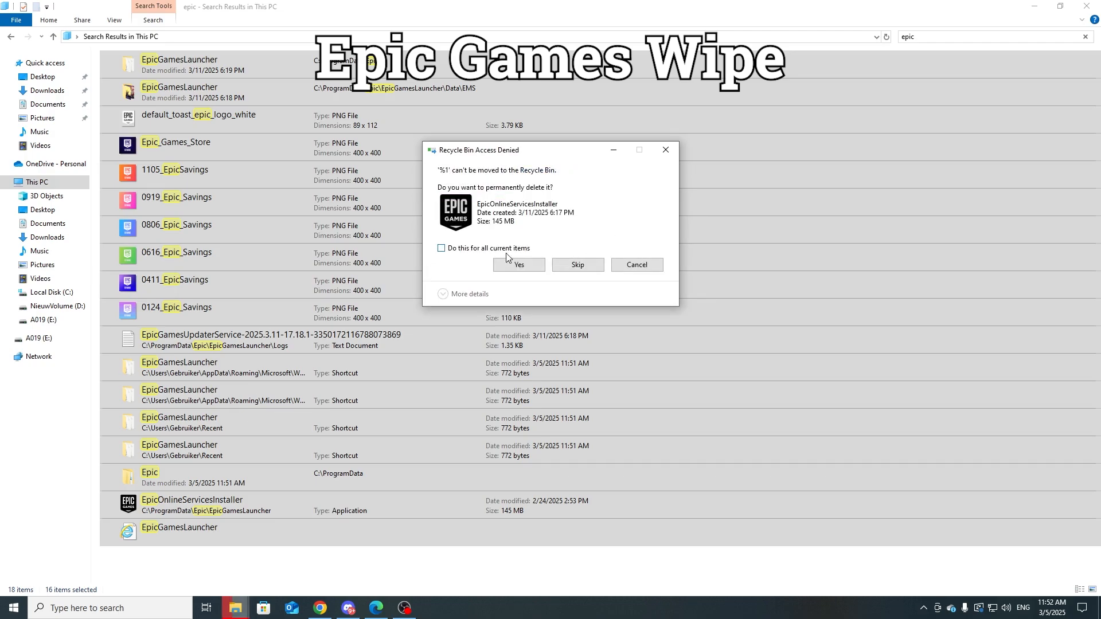
click(519, 265)
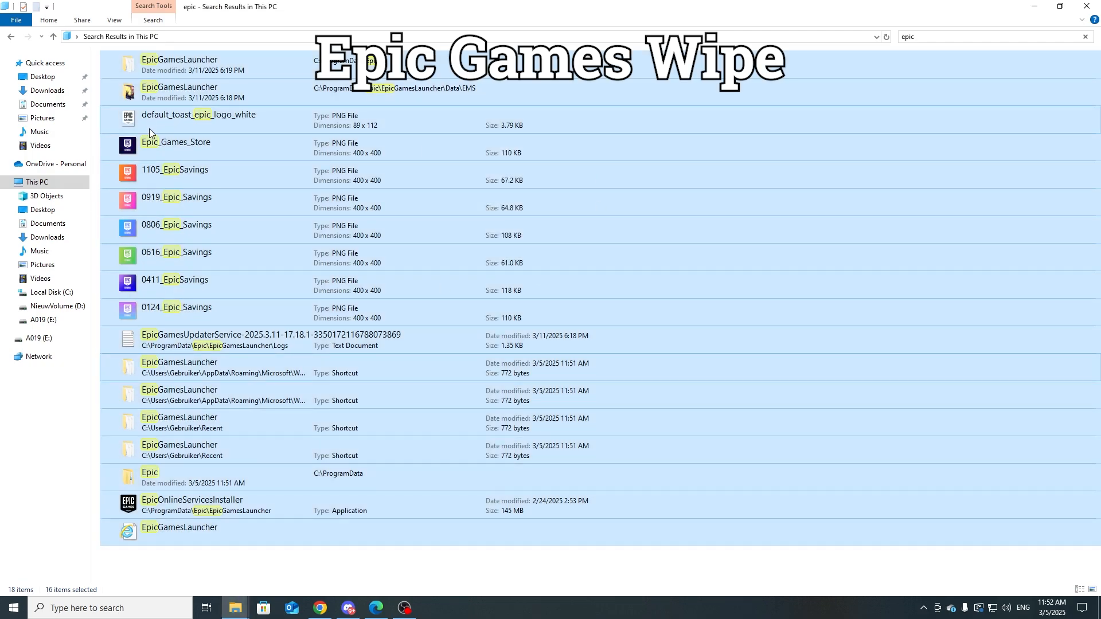
Step: Reload the "epic" search results to check which items remain
click(264, 562)
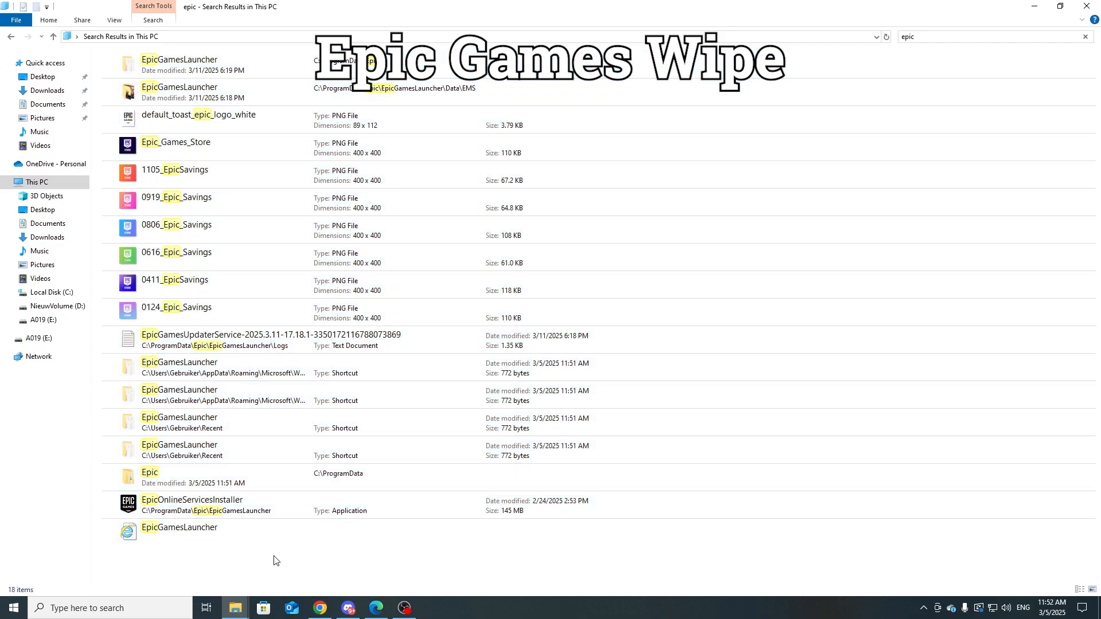
click(11, 40)
click(31, 40)
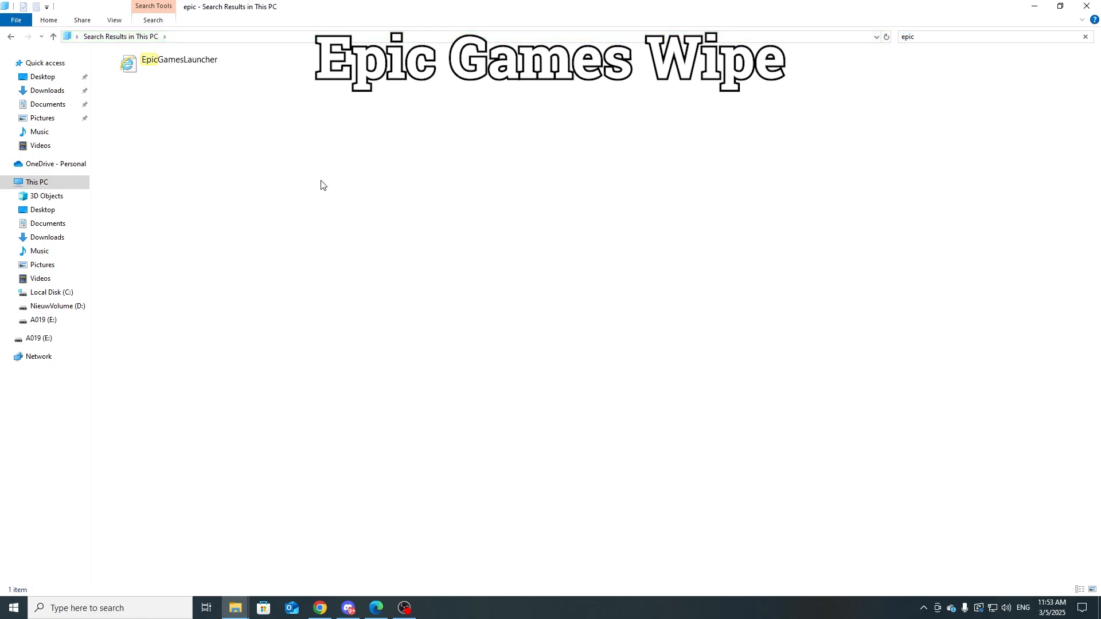
Step: Try to delete the remaining EpicGamesLauncher history item, try opening it, and dismiss the error
drag(208, 158, 256, 59)
key(Delete)
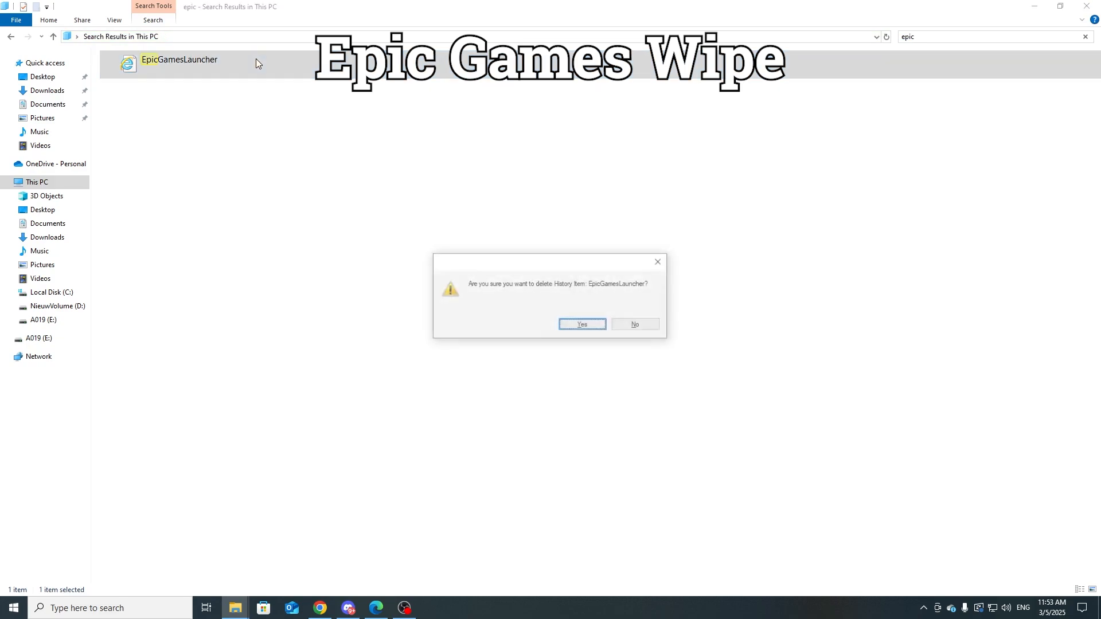
click(581, 327)
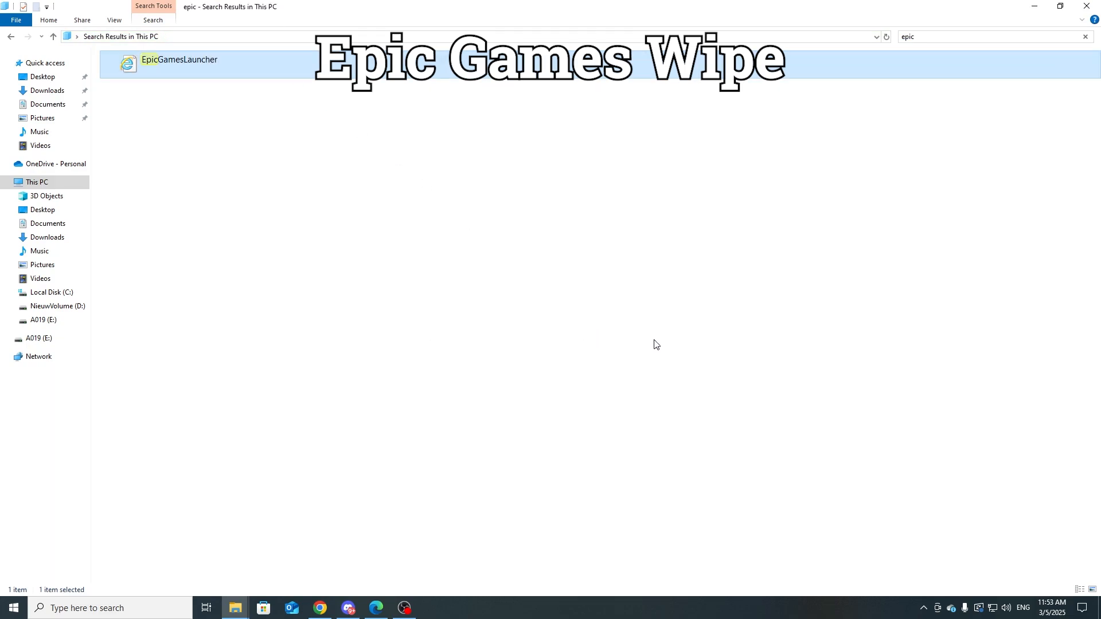
double_click(297, 73)
drag(559, 250, 537, 230)
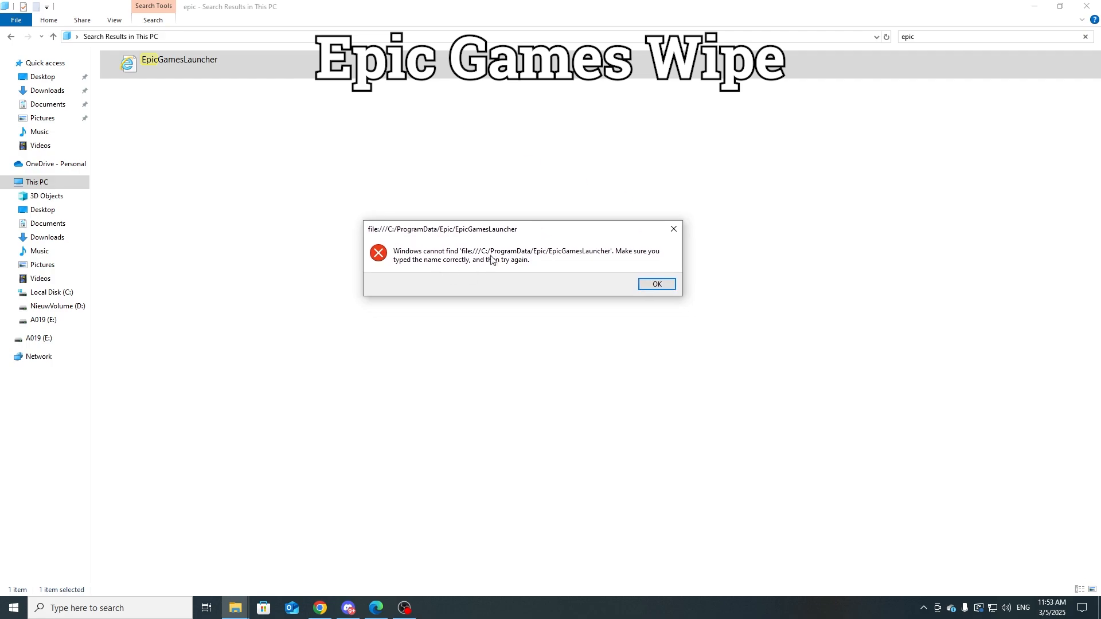
click(656, 284)
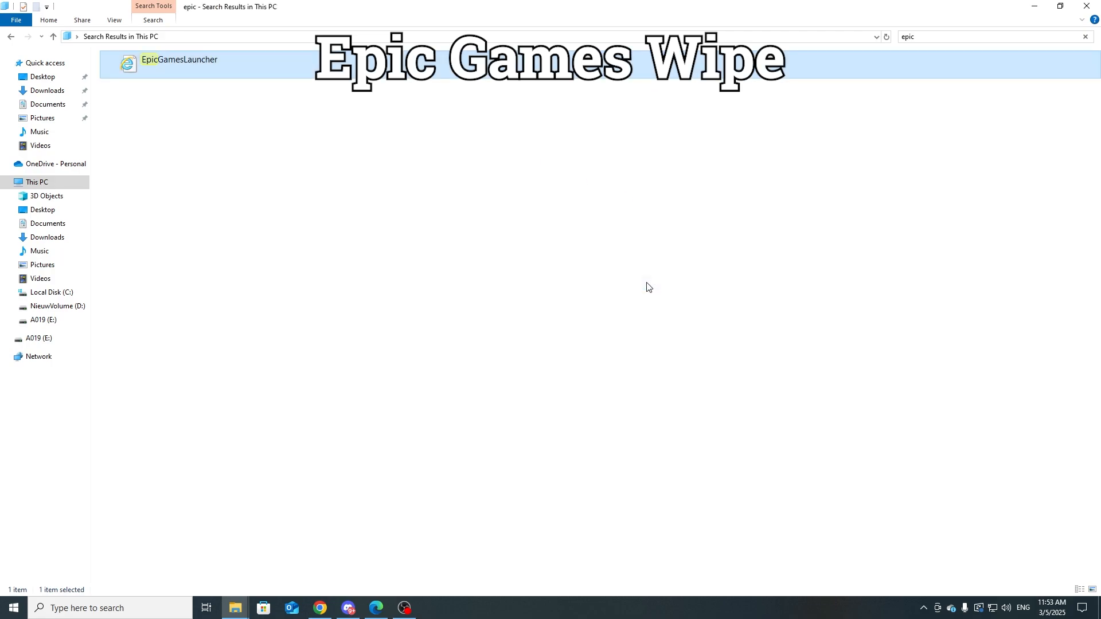
click(649, 287)
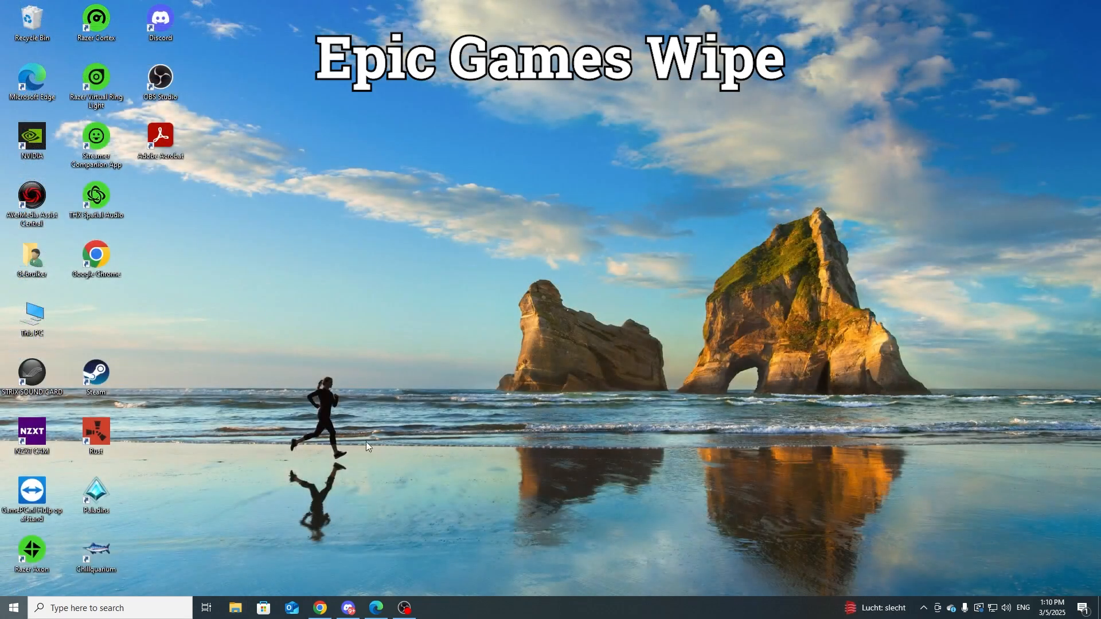
Step: Open the Apps & features settings and filter the installed apps by "epic"
key(super)
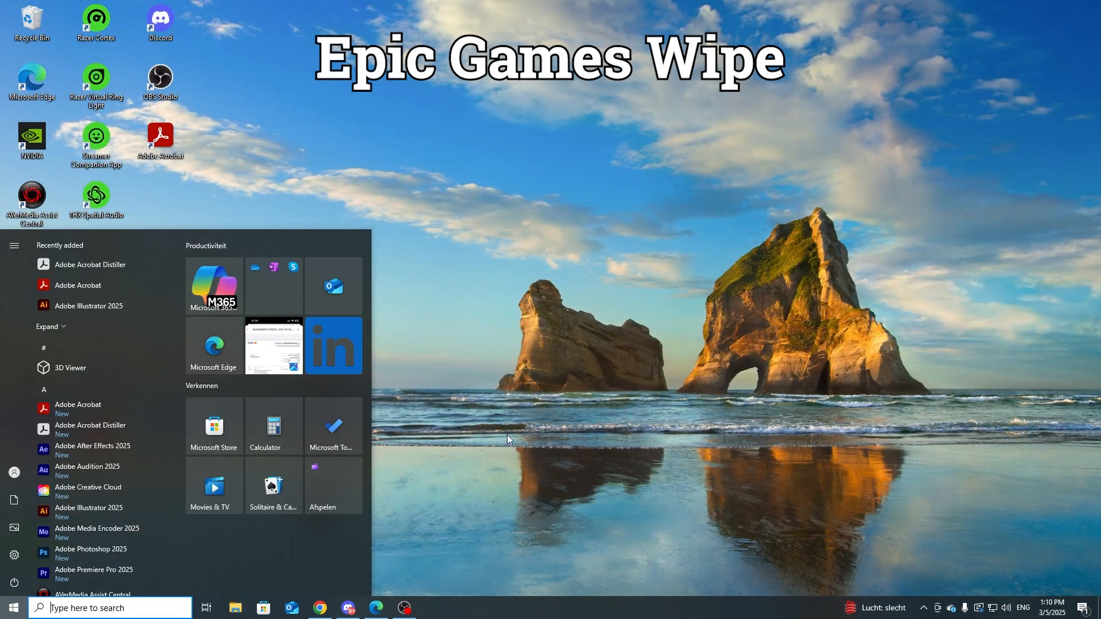
text(app)
key(Return)
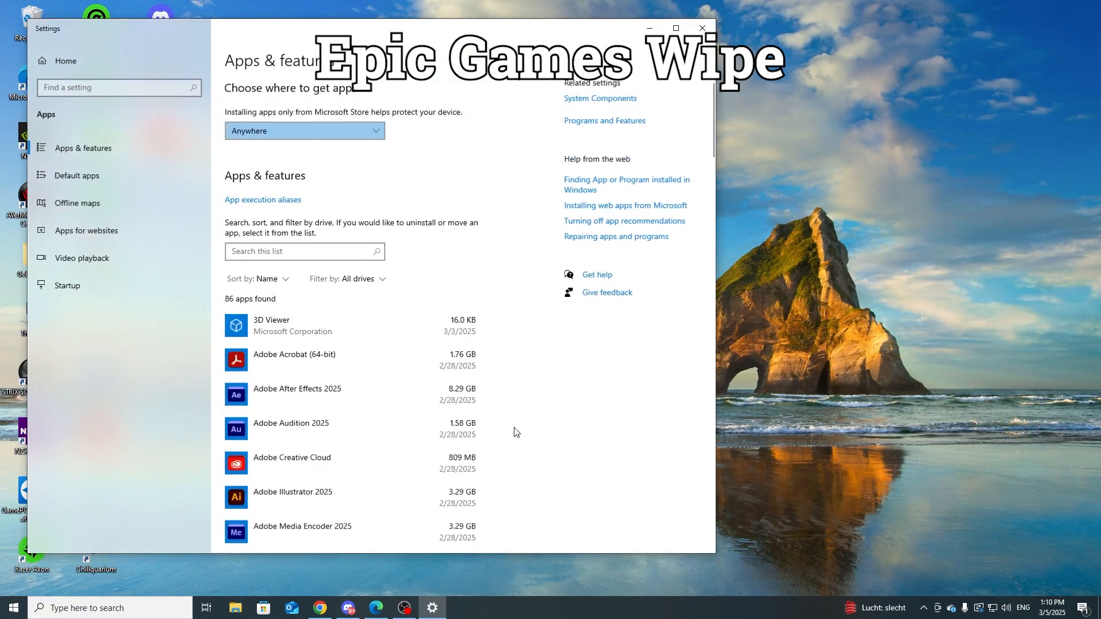
click(282, 253)
text(epic)
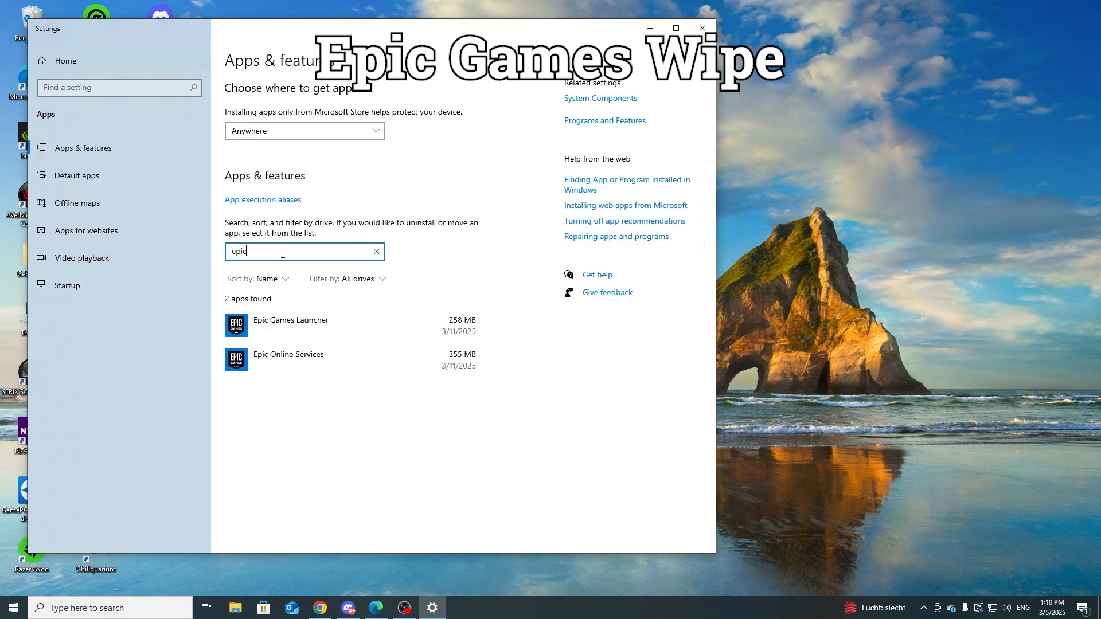
Step: Uninstall Epic Games Launcher and confirm removing the app and its related info
click(335, 316)
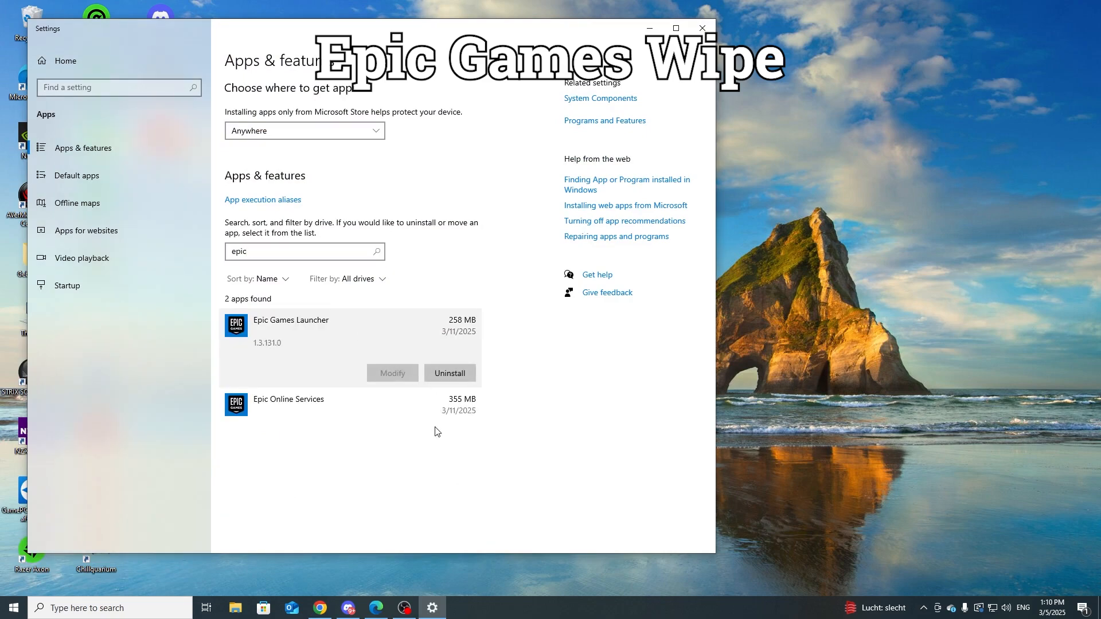
click(446, 376)
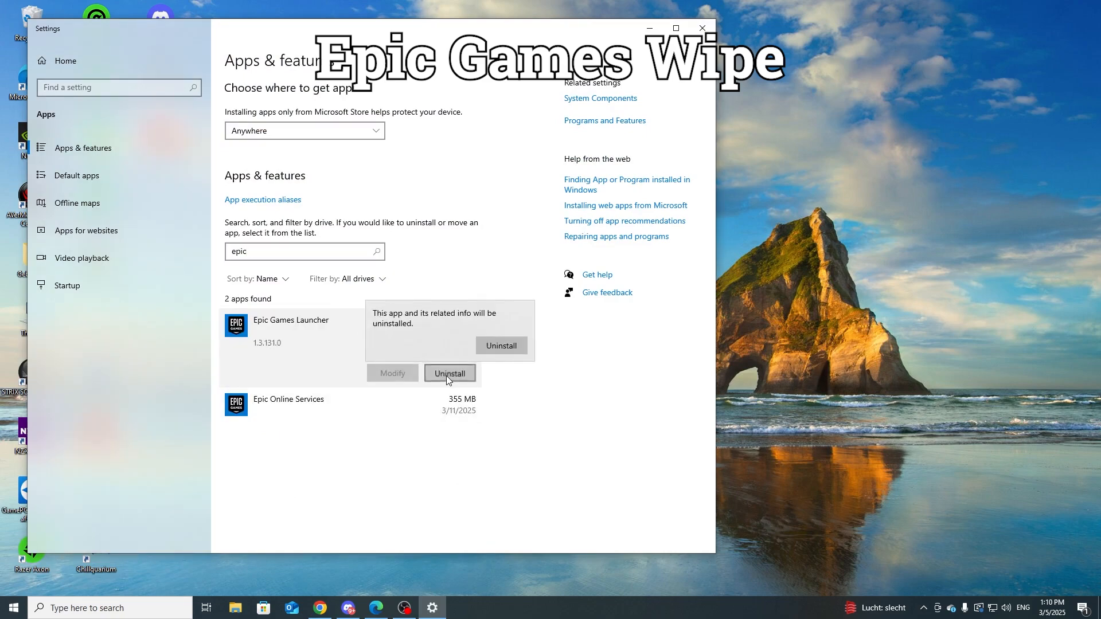
click(507, 351)
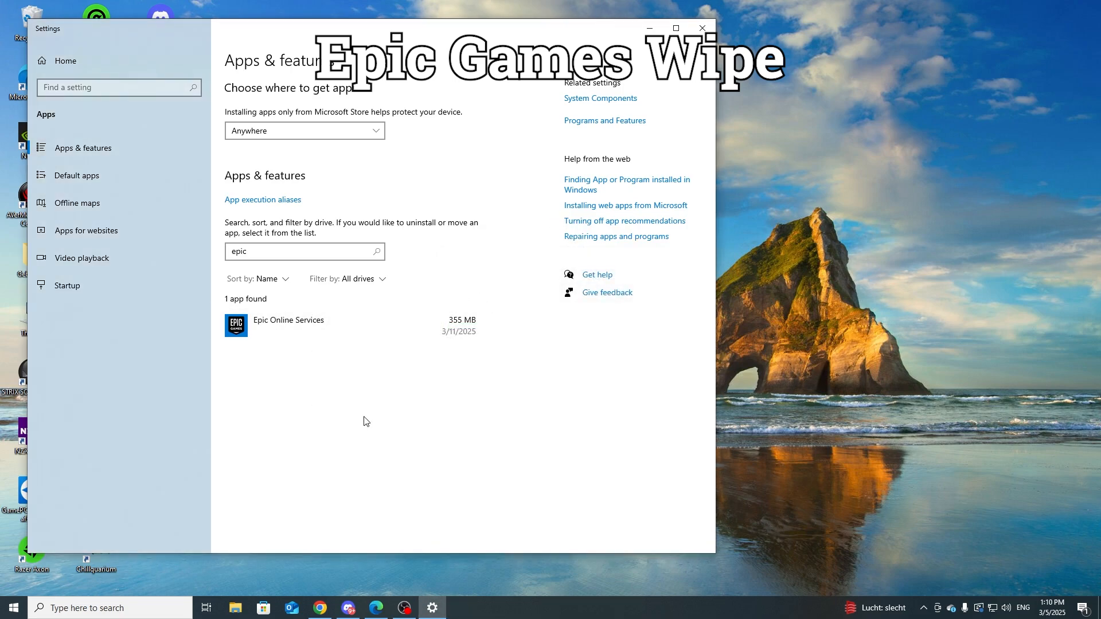
Step: Try to uninstall Epic Online Services, confirming the removal of the app and its related info
click(356, 336)
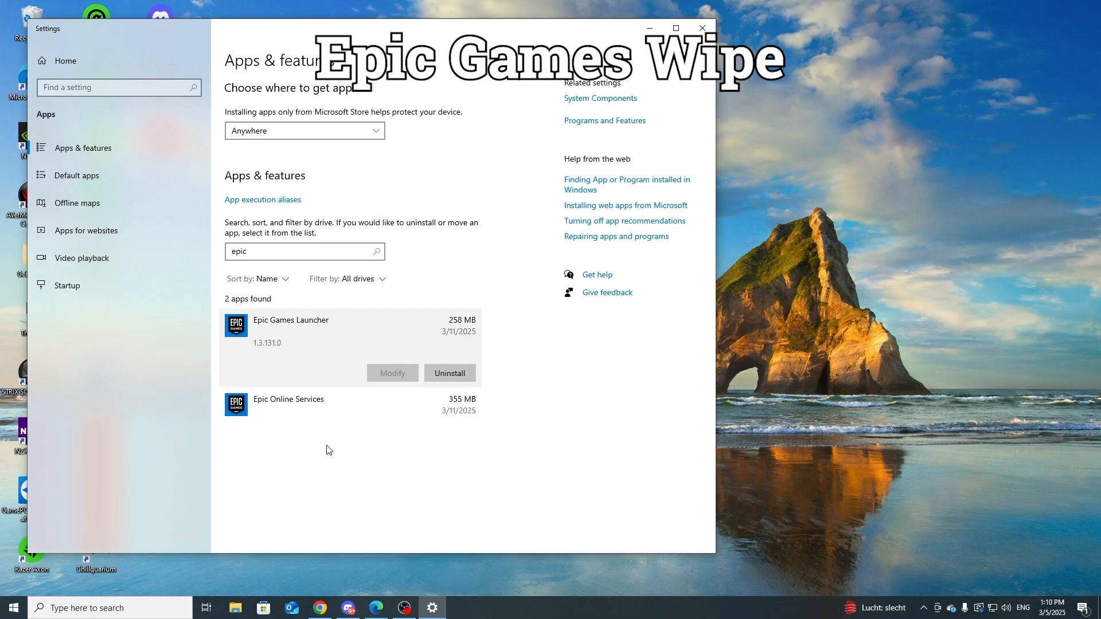
click(341, 408)
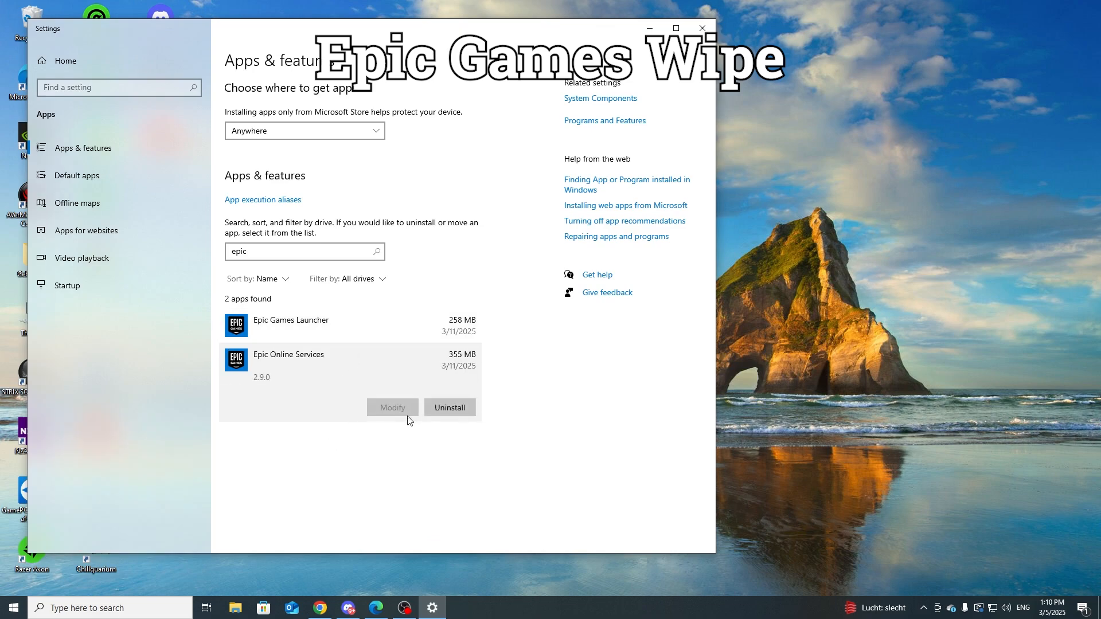
click(459, 406)
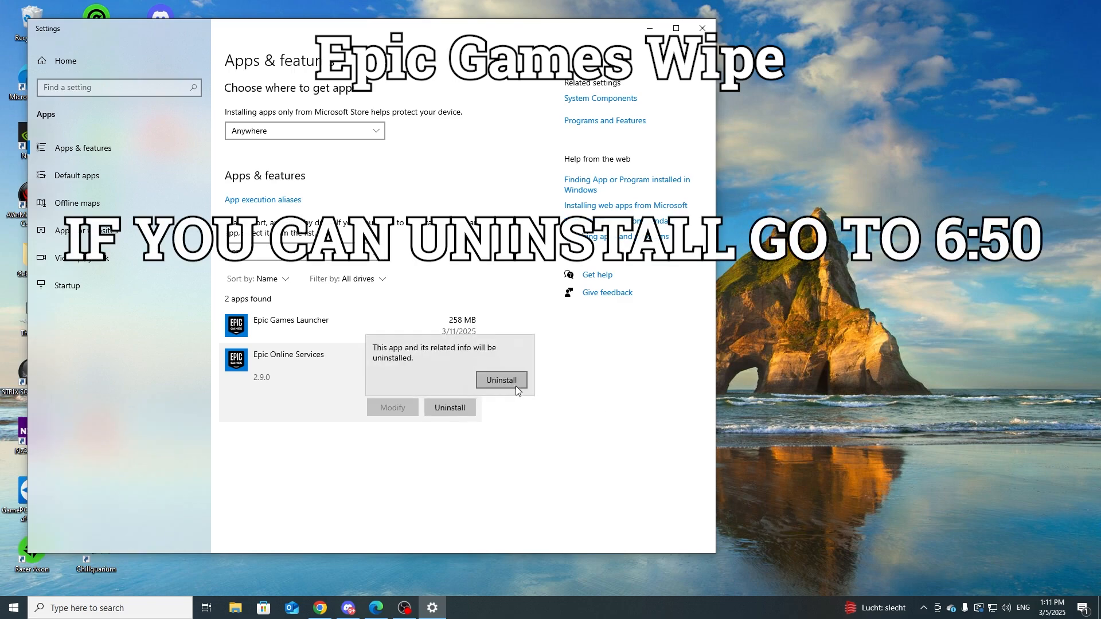
click(504, 379)
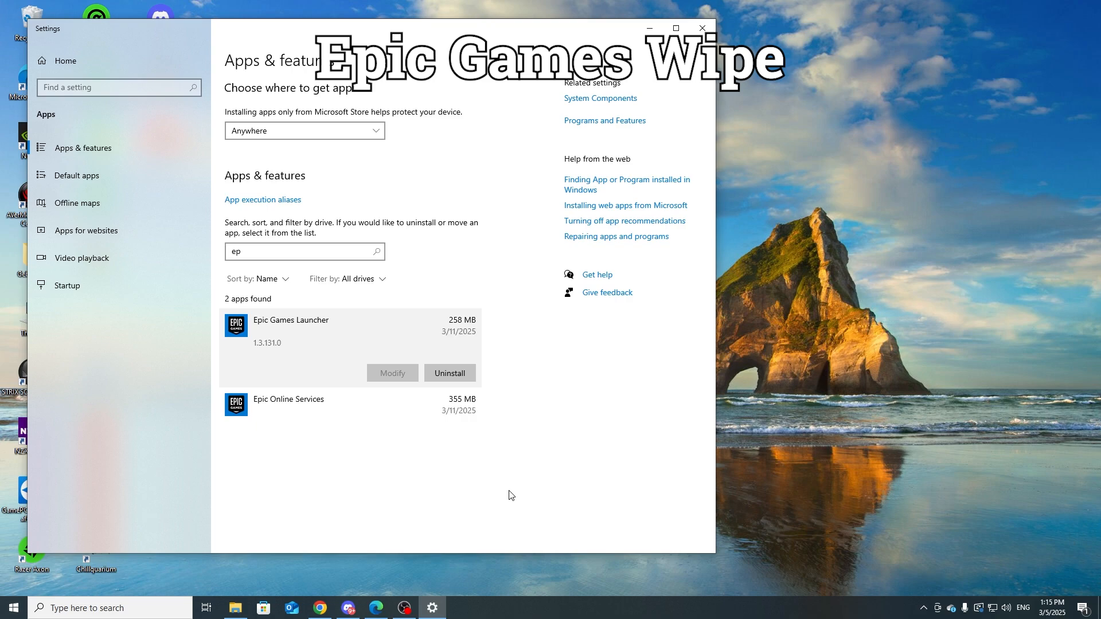
Step: Open the Registry Editor by running the regedit command
key(super+r)
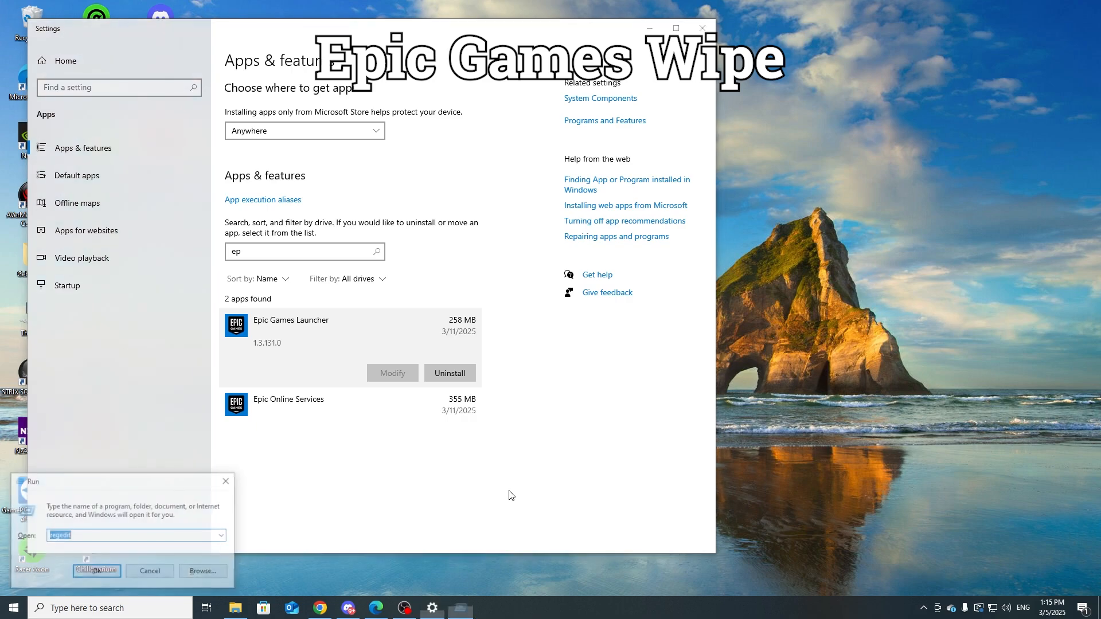
click(126, 531)
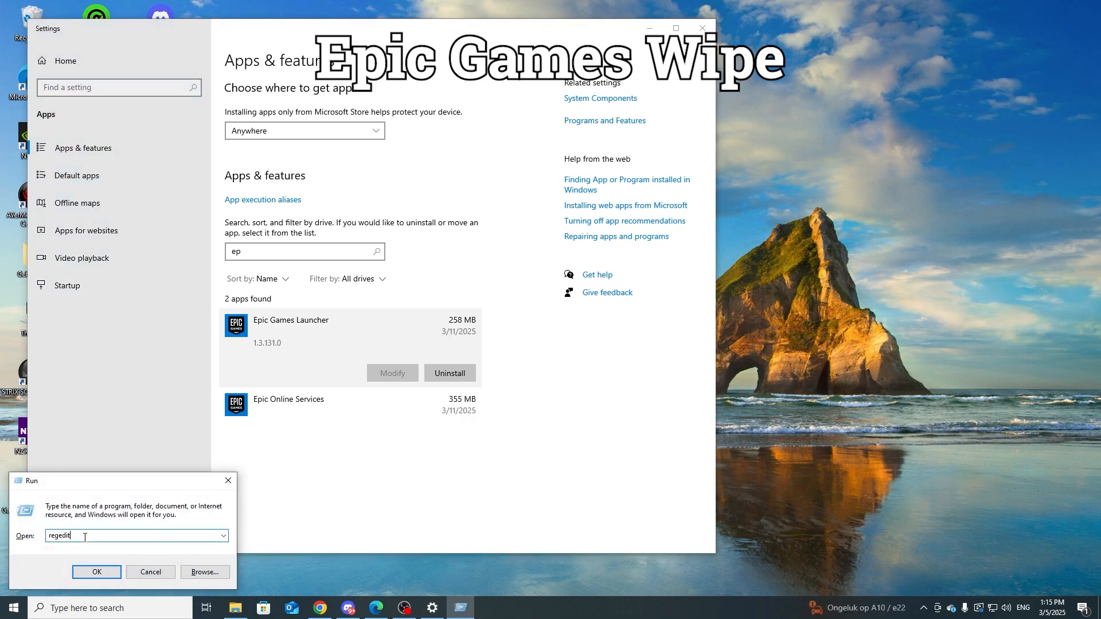
click(101, 575)
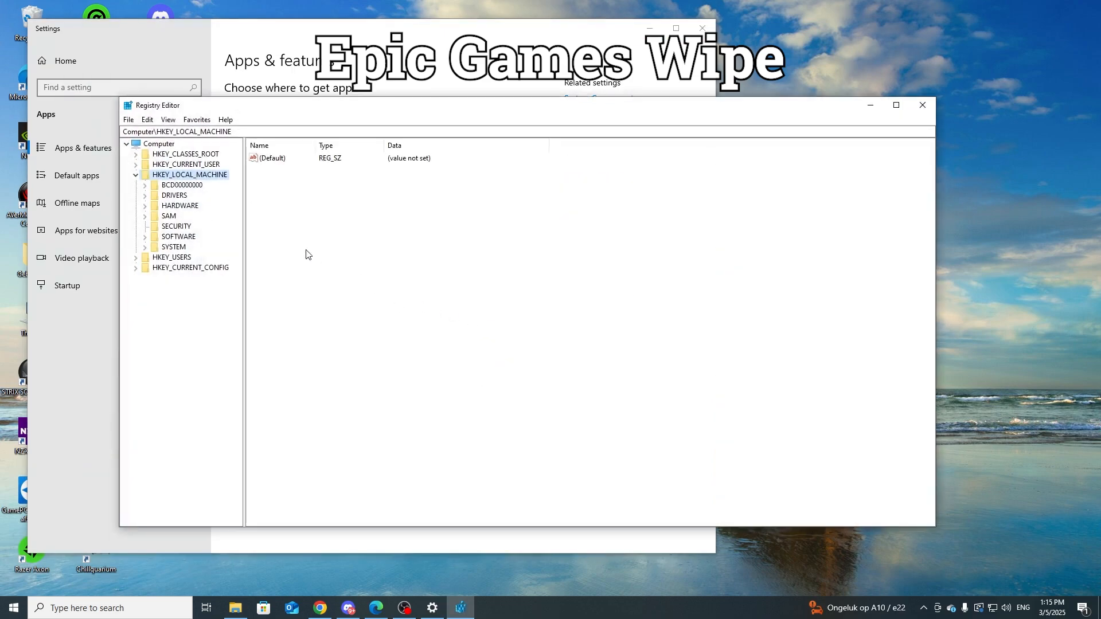
Step: Expand the registry tree down to HKEY_LOCAL_MACHINE\SOFTWARE\WOW6432Node to list its subkeys
click(136, 175)
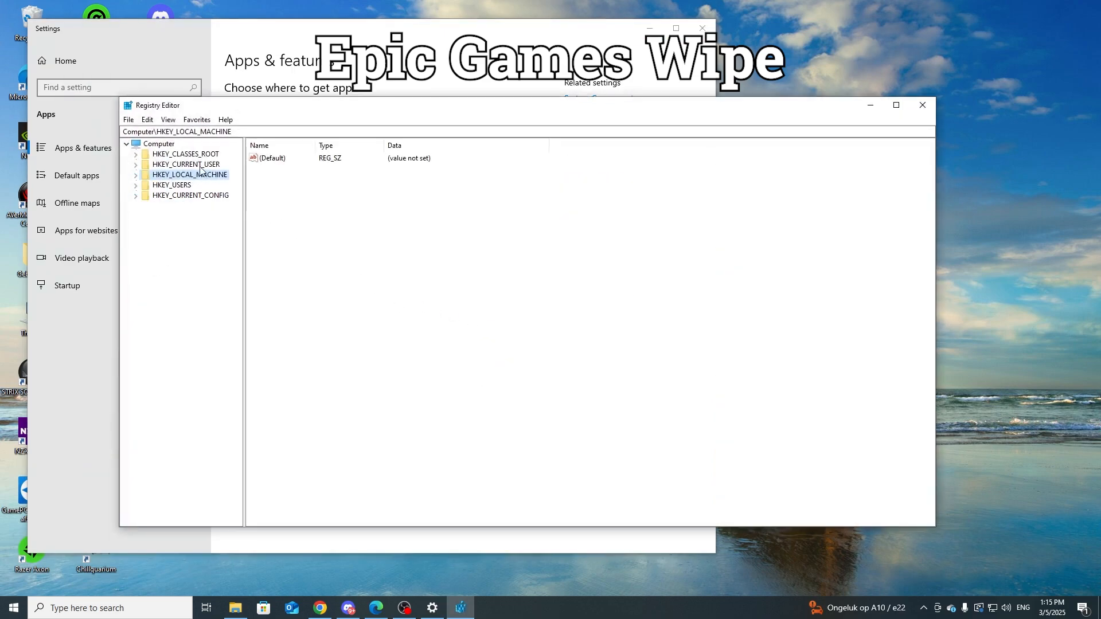
click(135, 175)
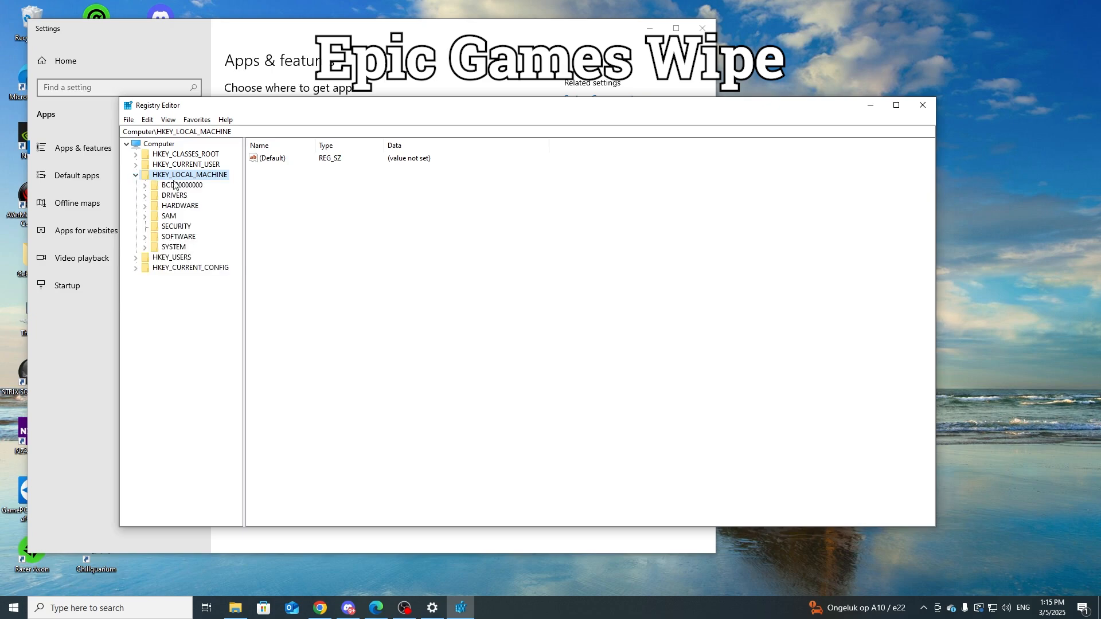
click(147, 237)
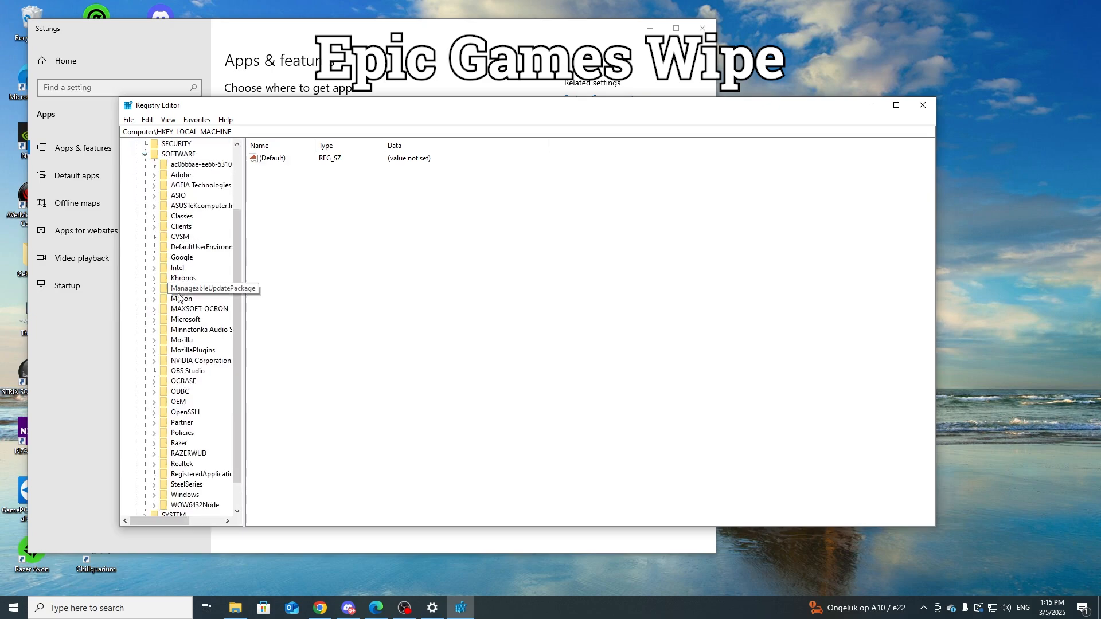
scroll(179, 296, down, 1)
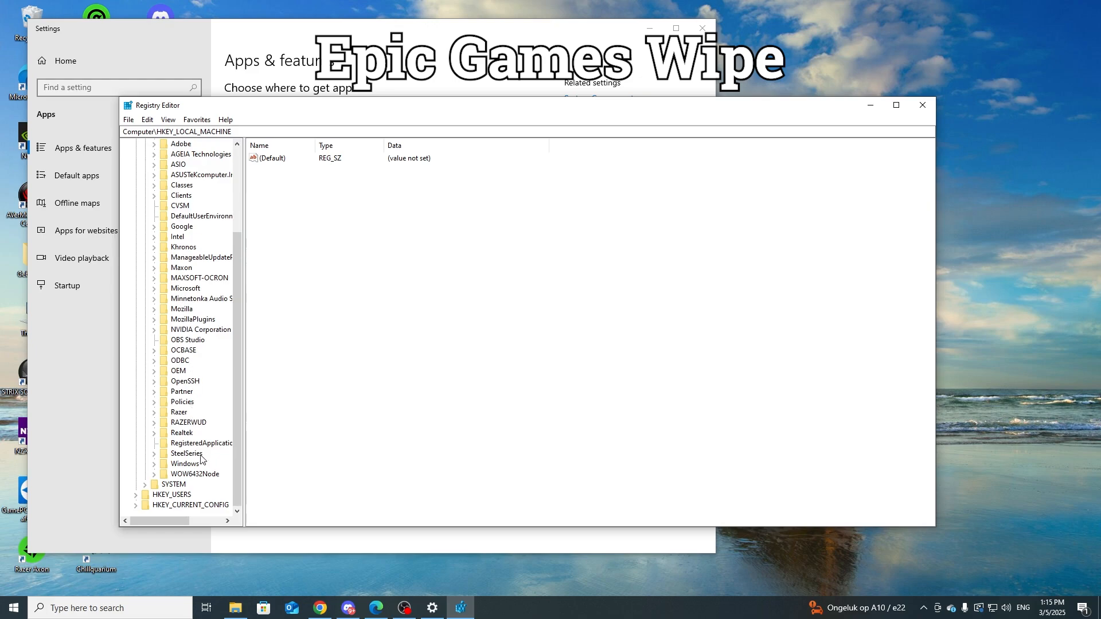
scroll(202, 435, up, 1)
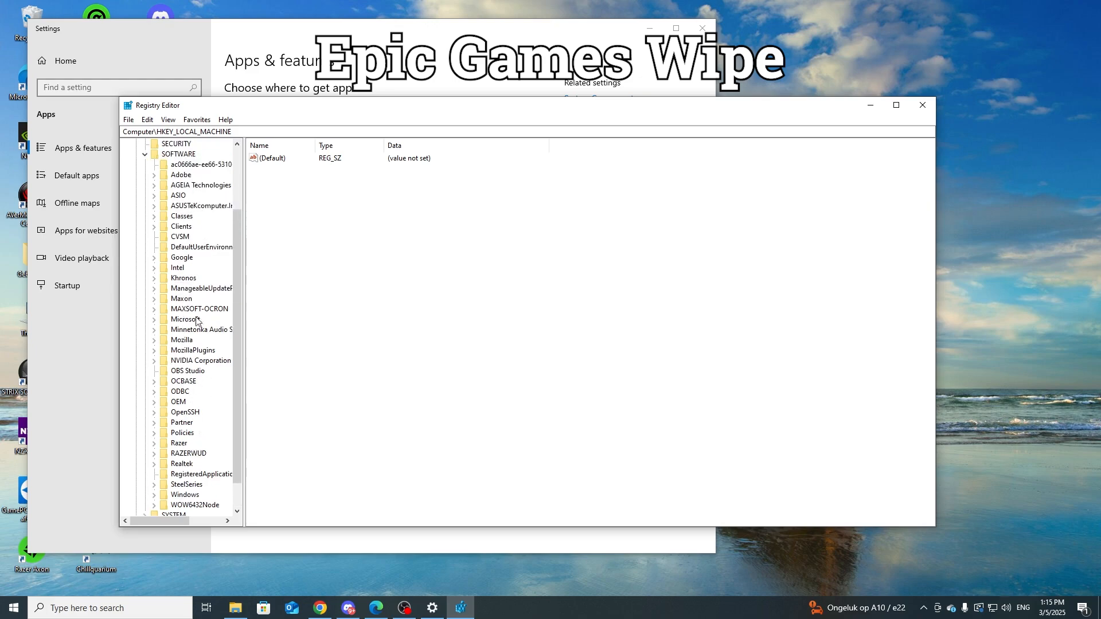
click(182, 340)
scroll(195, 347, down, 1)
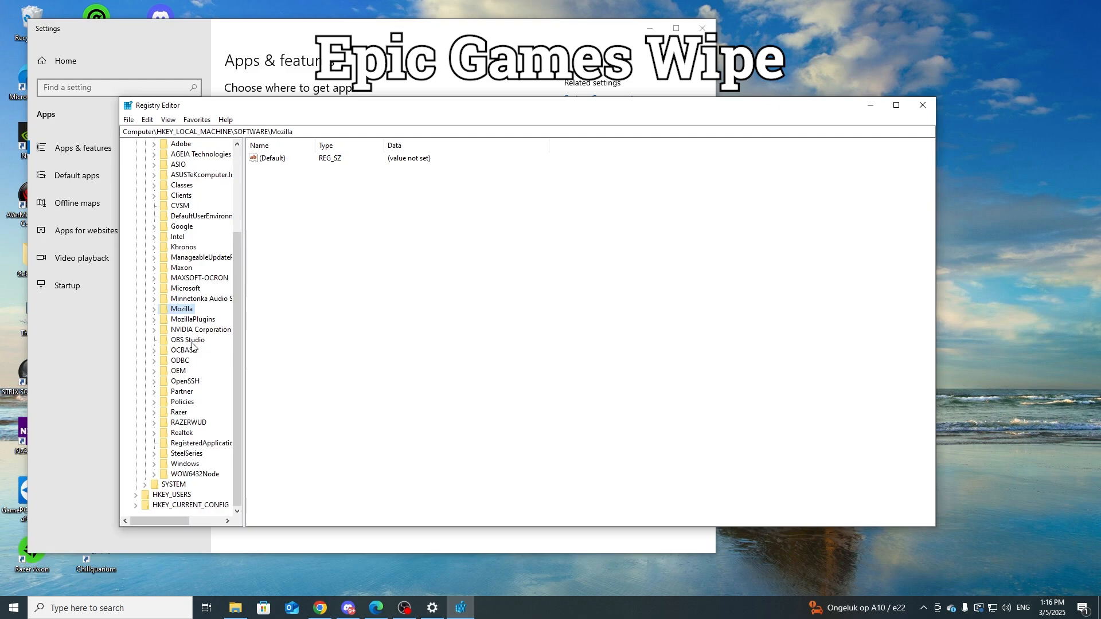
click(194, 474)
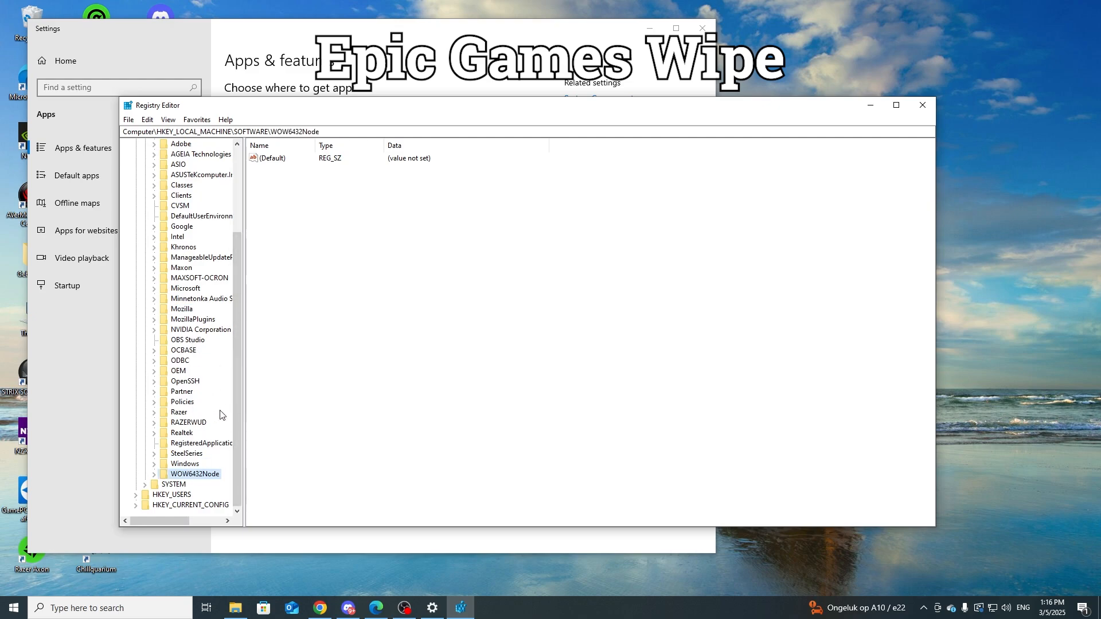
click(156, 474)
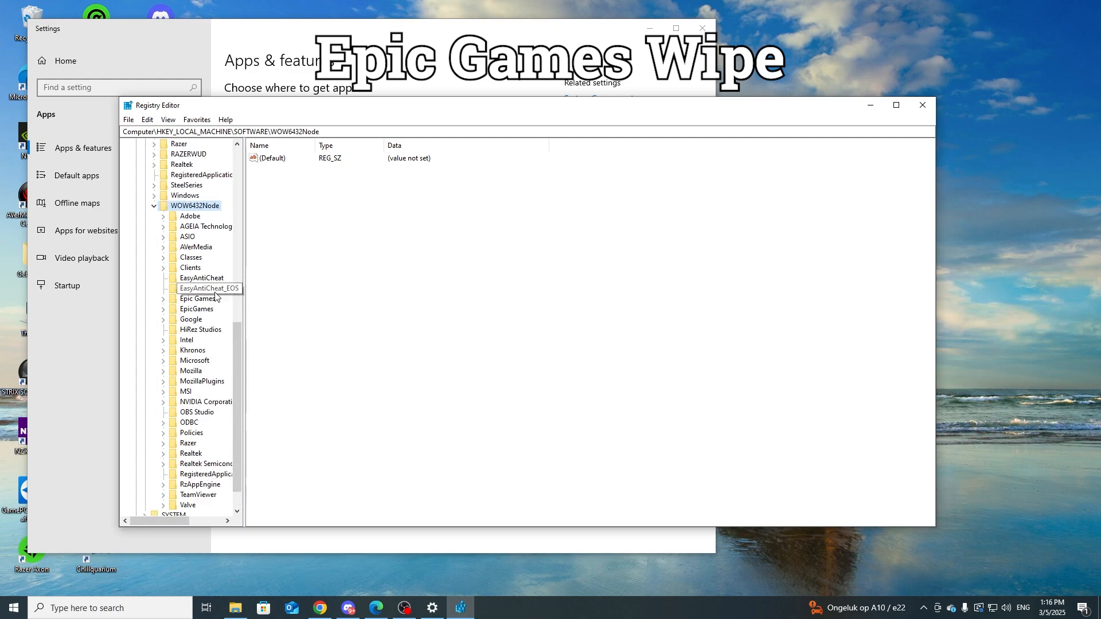
Step: Look over the anti-cheat and Epic keys in WOW6432Node and permanently delete the "Epic Games" key with all its subkeys
click(198, 300)
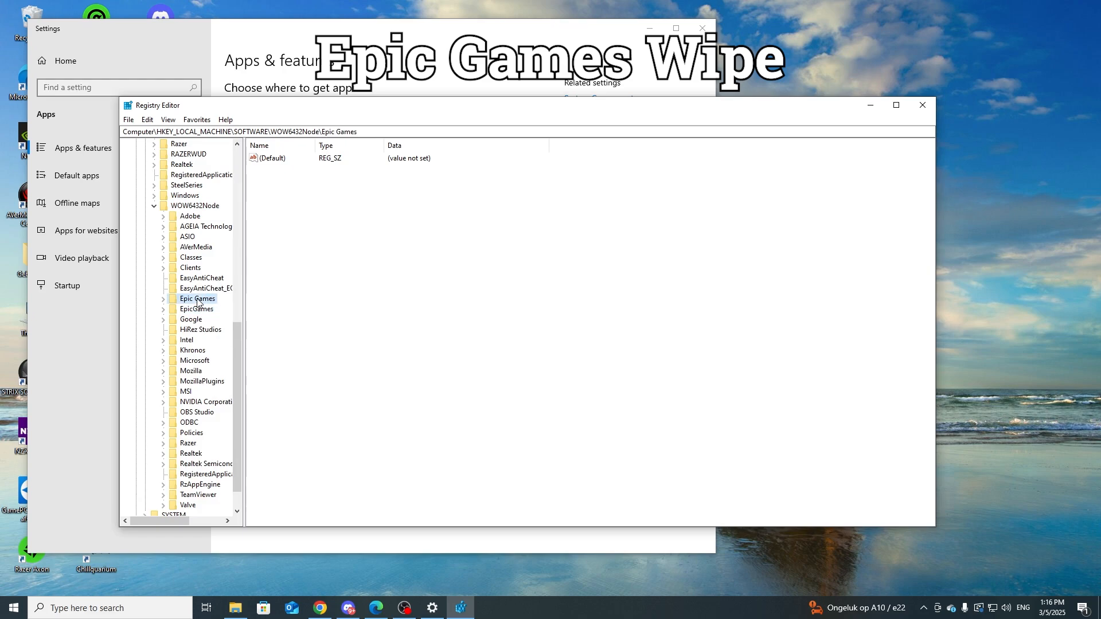
click(202, 310)
click(207, 279)
click(208, 289)
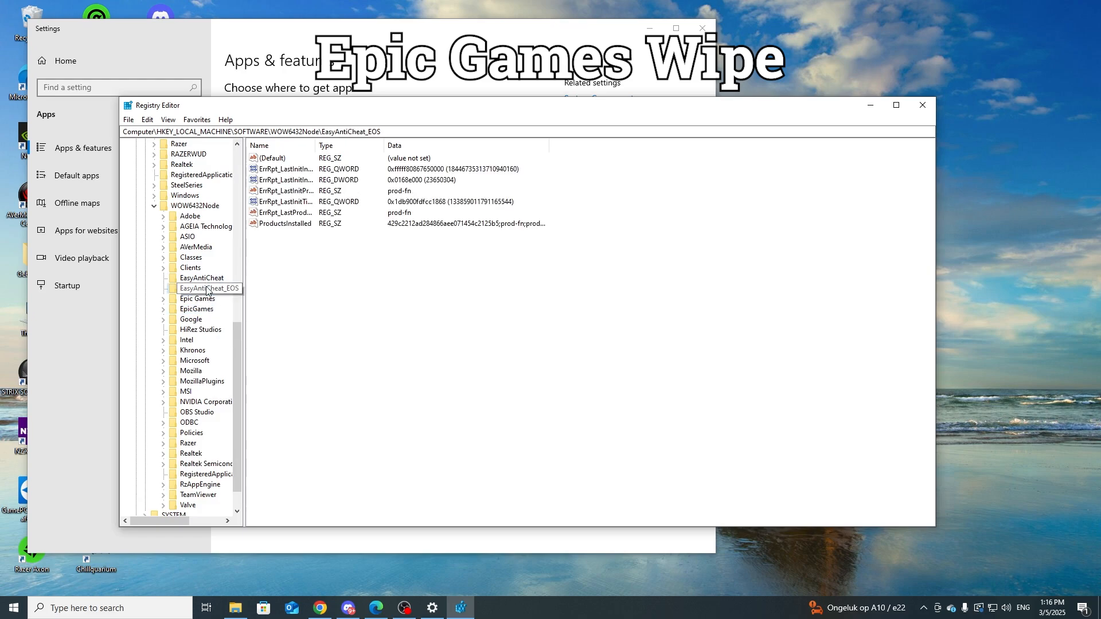
click(204, 278)
click(207, 309)
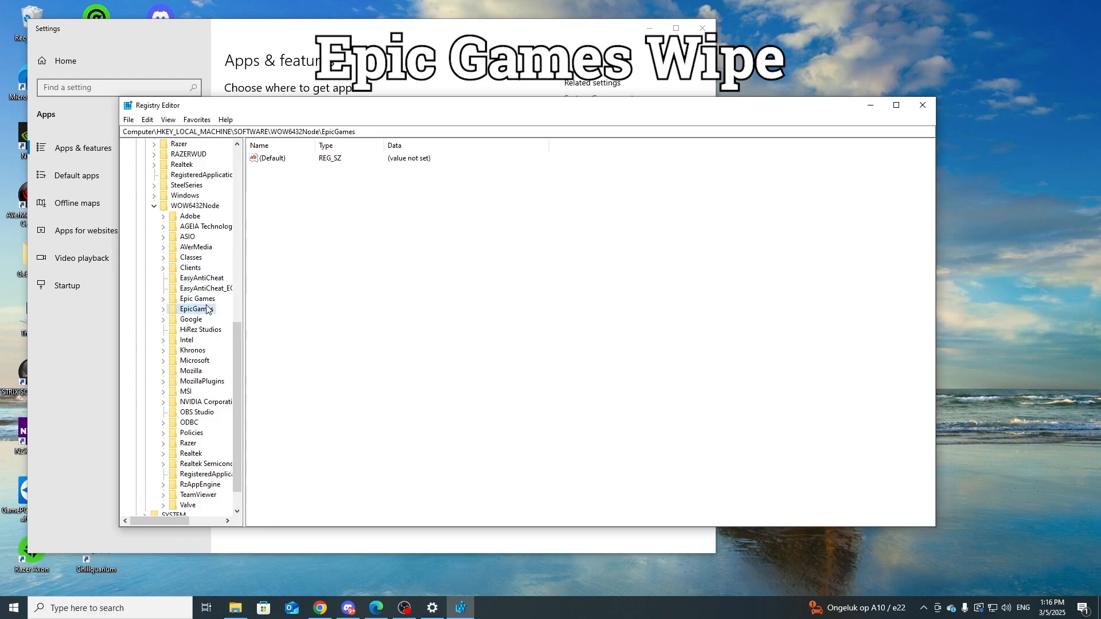
click(199, 298)
key(Delete)
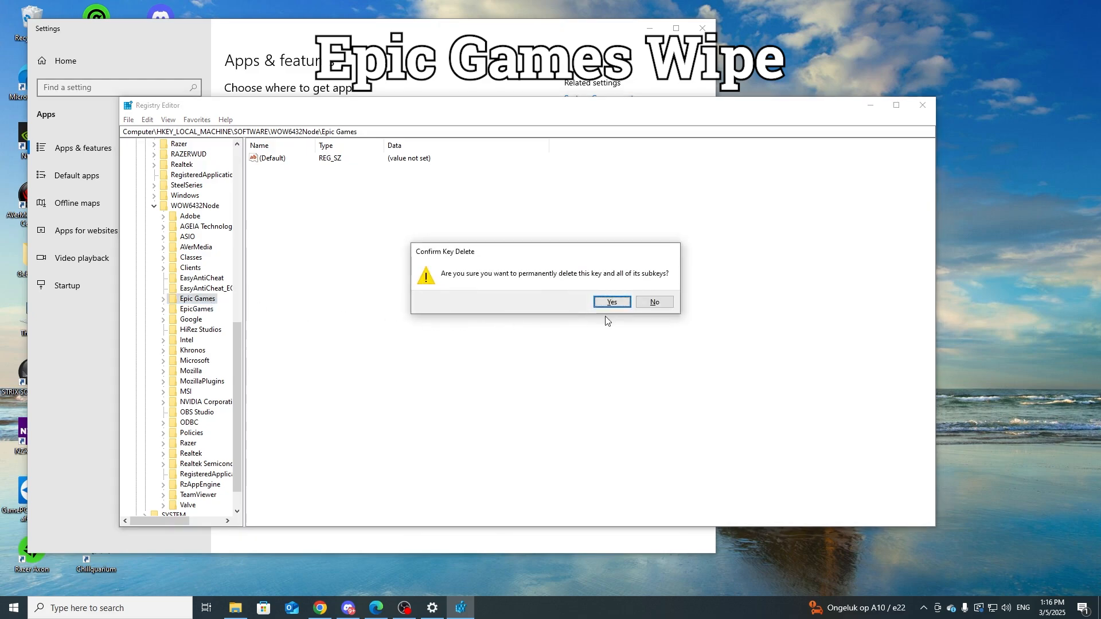
click(611, 302)
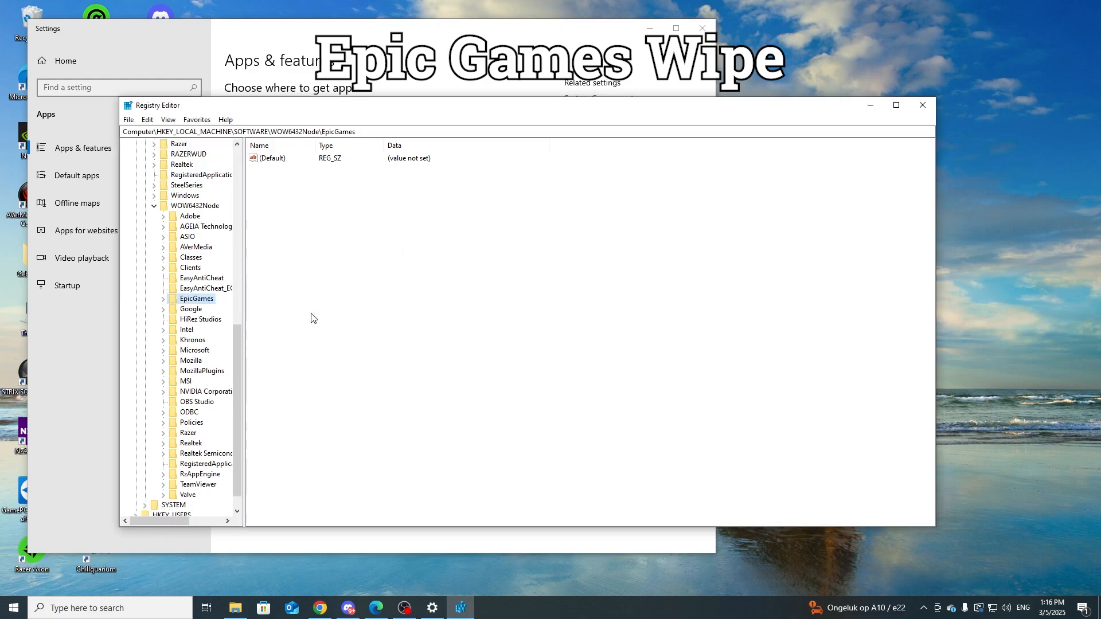
Step: Permanently delete the "EpicGames" key and all its subkeys from WOW6432Node
click(214, 323)
click(207, 303)
key(Delete)
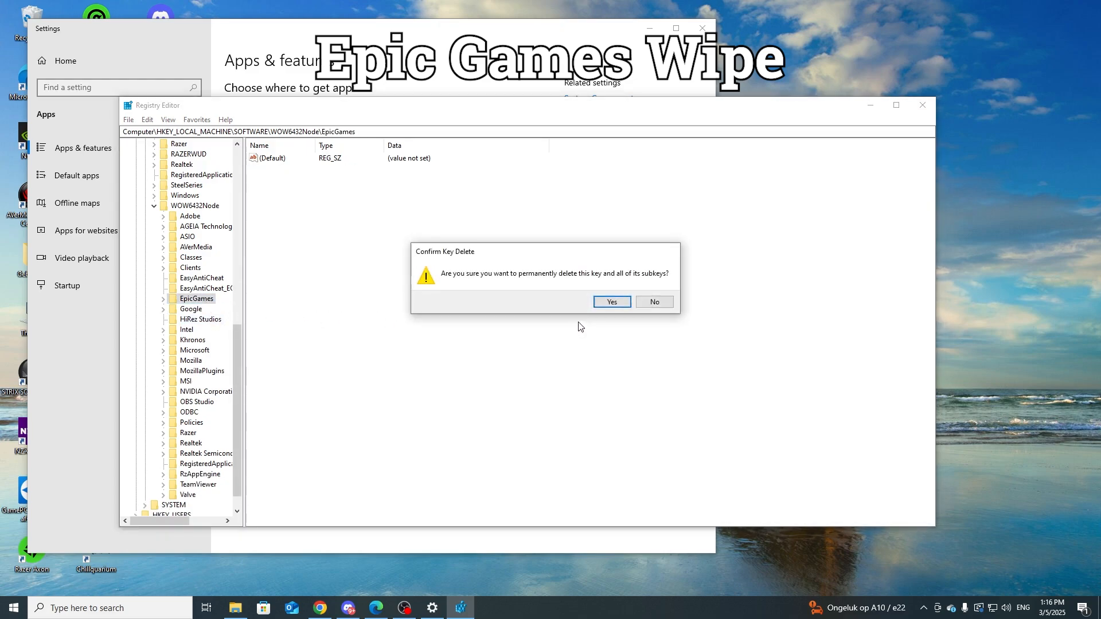
click(611, 302)
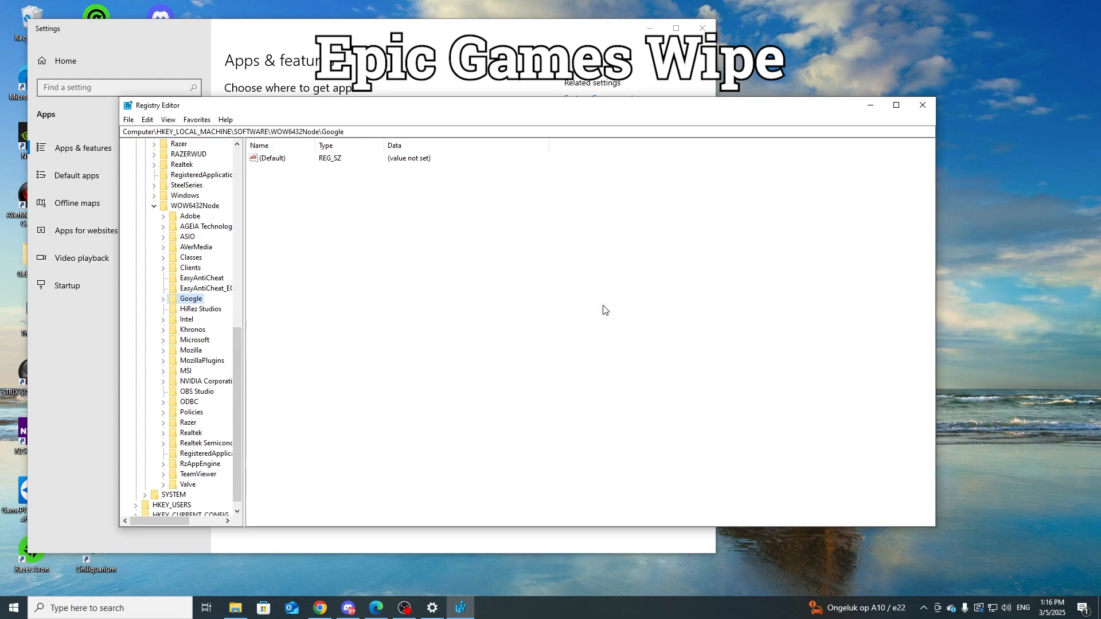
Step: Collapse WOW6432Node, close the Registry Editor, and request the uninstall of Epic Games Launcher again
scroll(197, 344, up, 2)
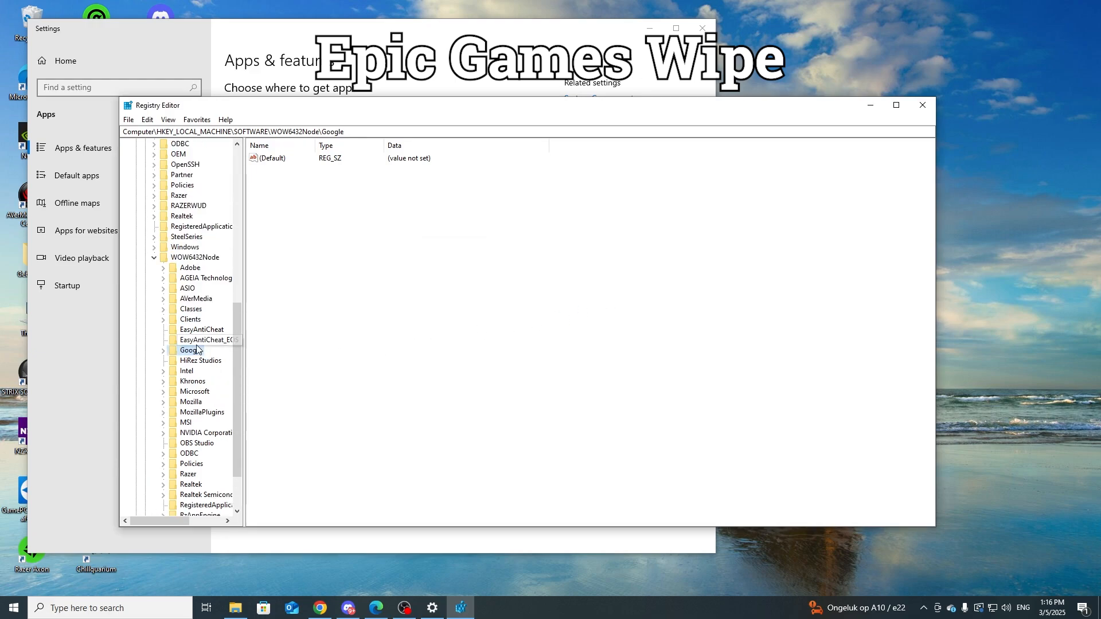
click(153, 258)
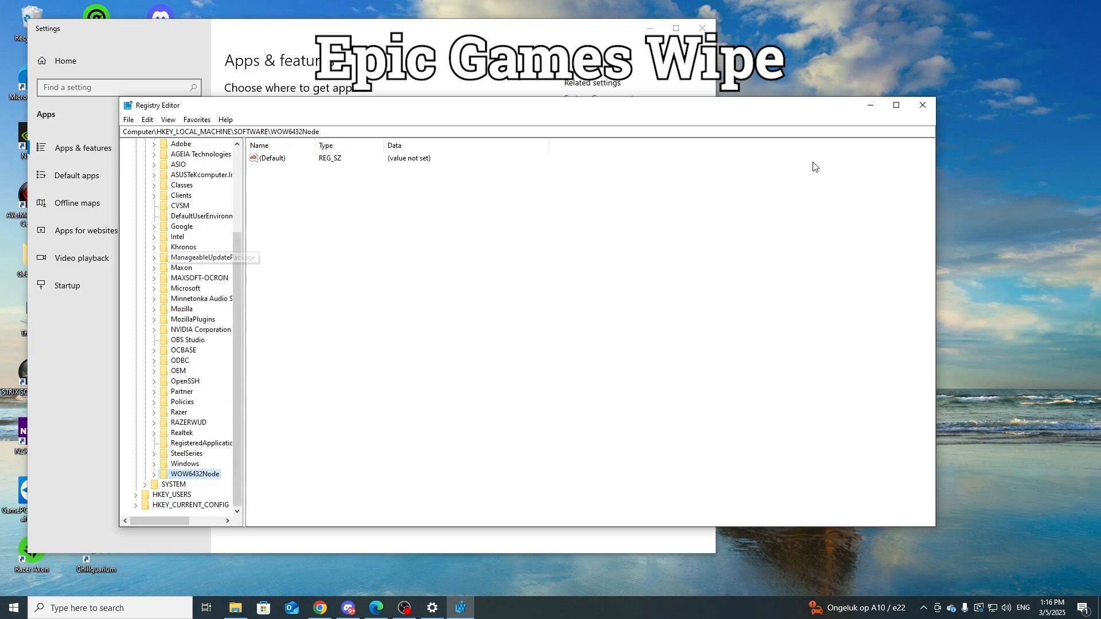
click(922, 105)
click(449, 366)
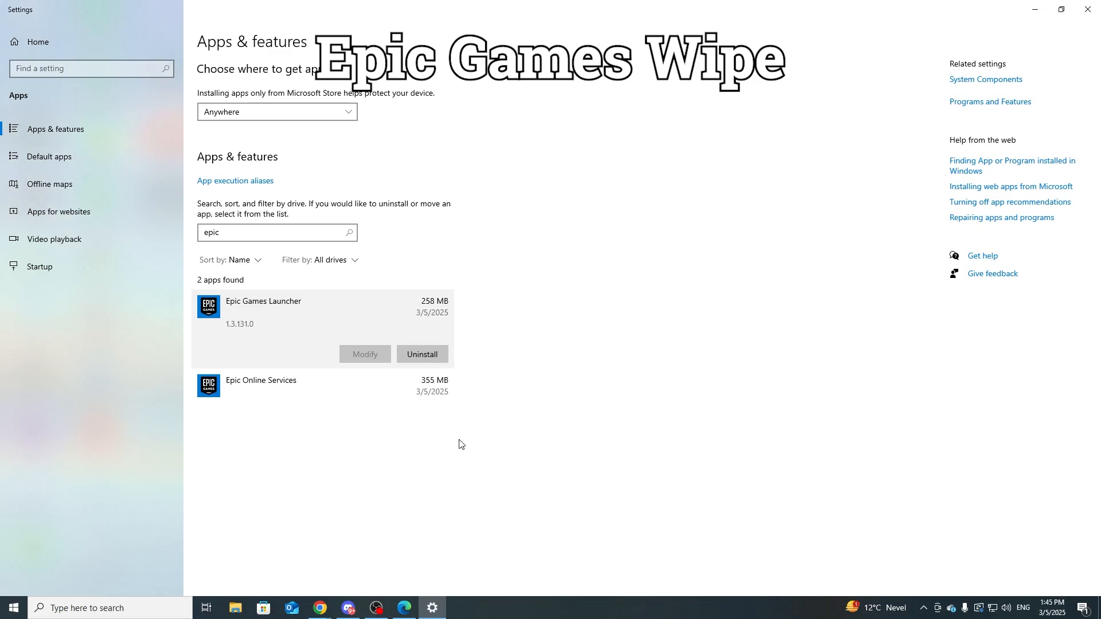
Step: Minimize the Settings window and move the Revo Uninstaller shortcut to an empty area of the desktop
click(1035, 9)
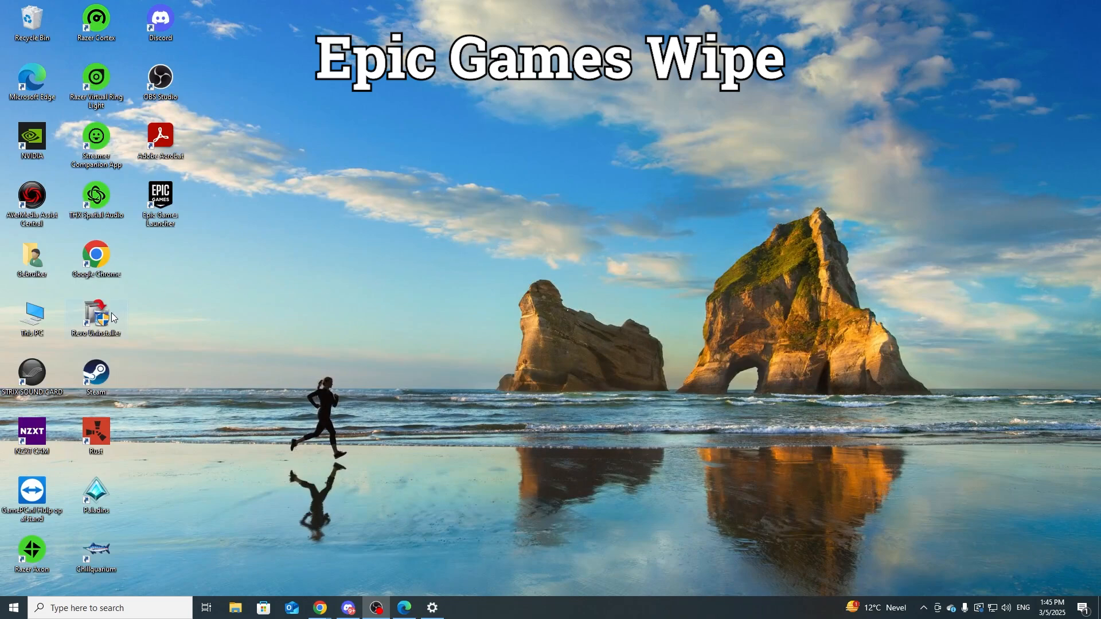
drag(113, 317, 497, 91)
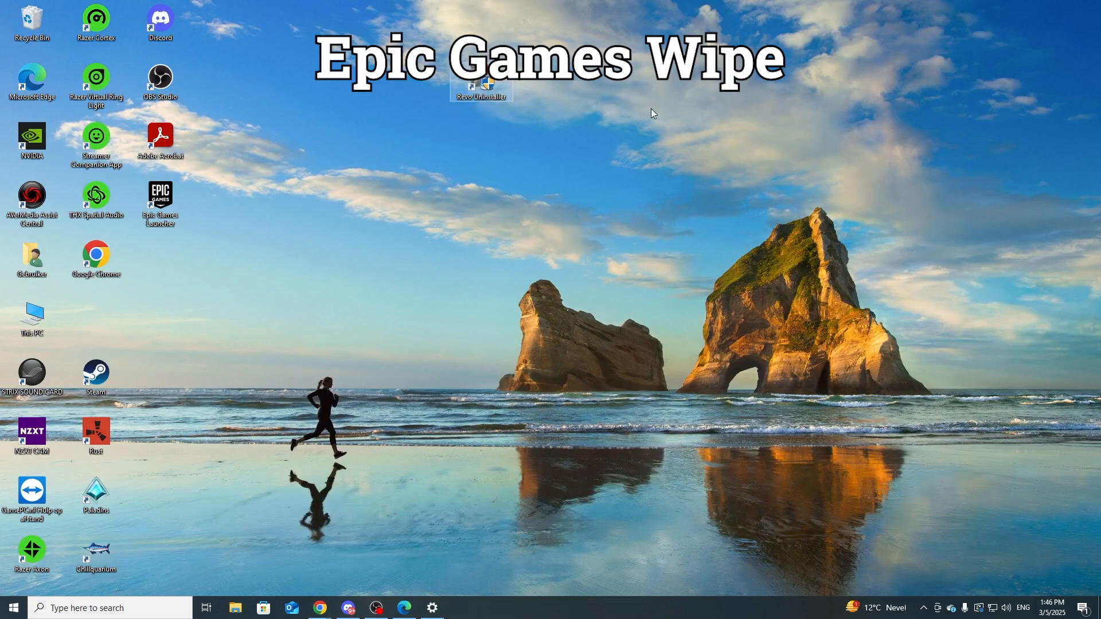
click(643, 188)
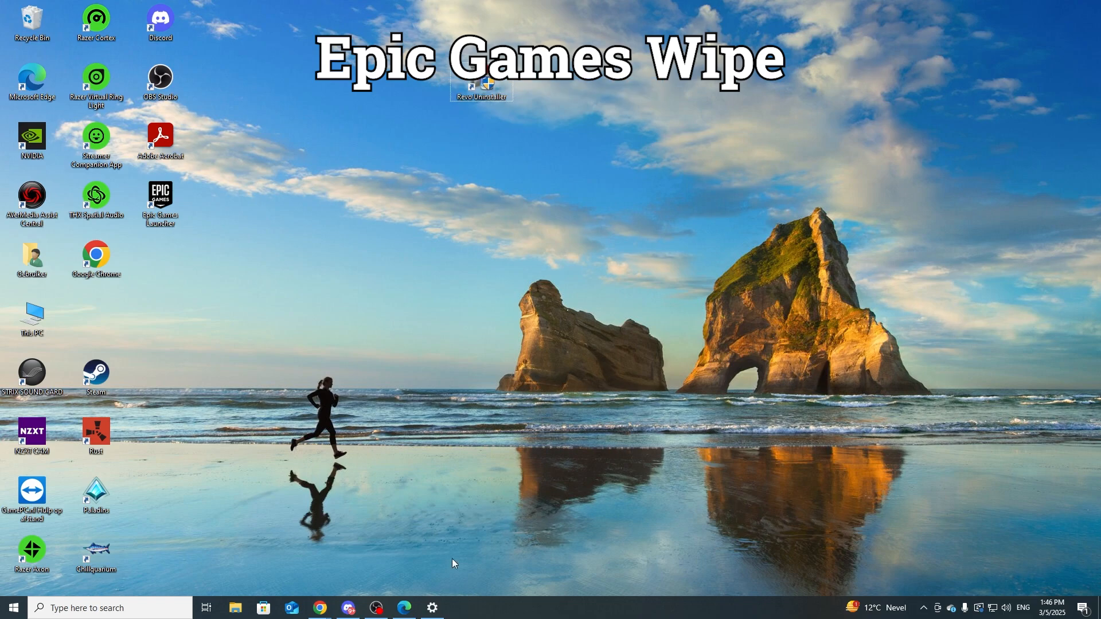
Step: Switch to the Chrome window showing the revouninstaller.com website
mouse_move(320, 608)
click(378, 553)
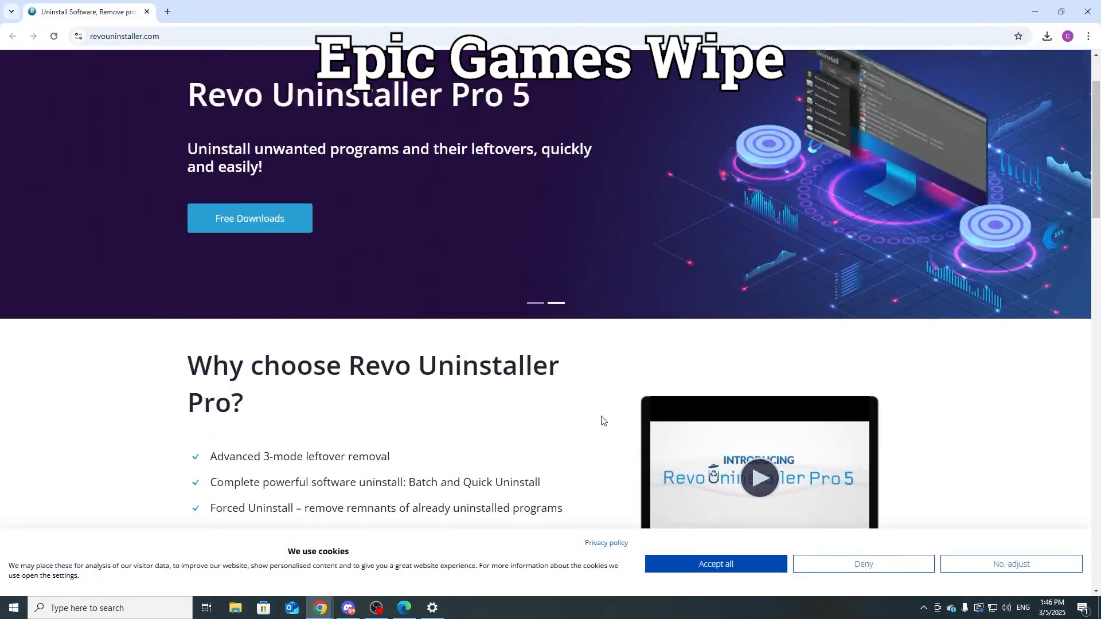
Step: Look over the Revo Uninstaller homepage and the recent download history, and minimize the browser
scroll(602, 420, up, 2)
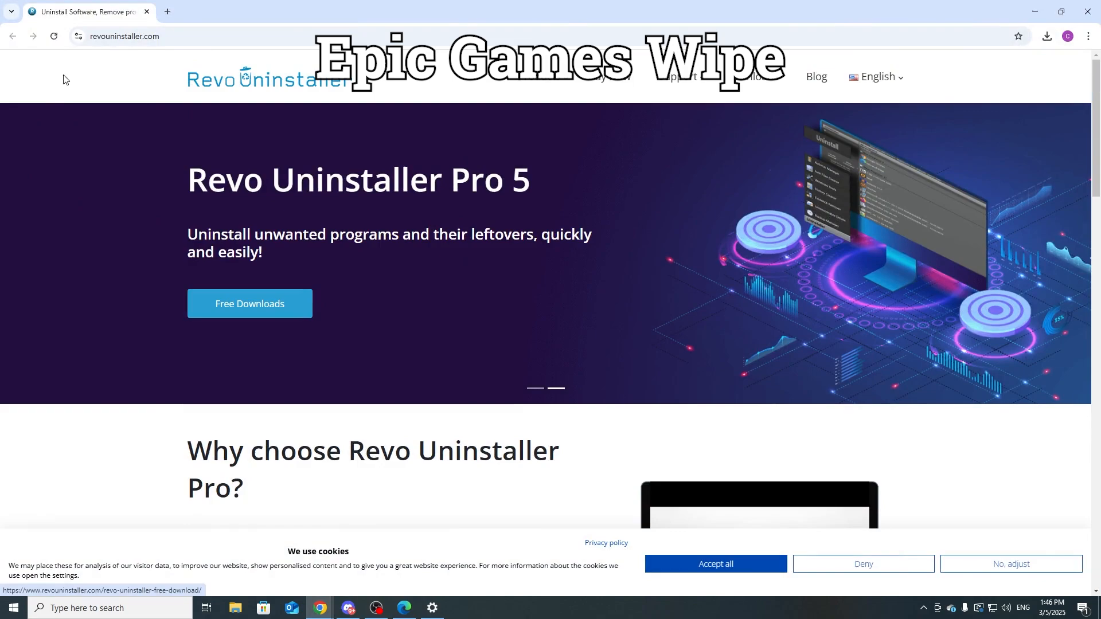
scroll(557, 339, down, 2)
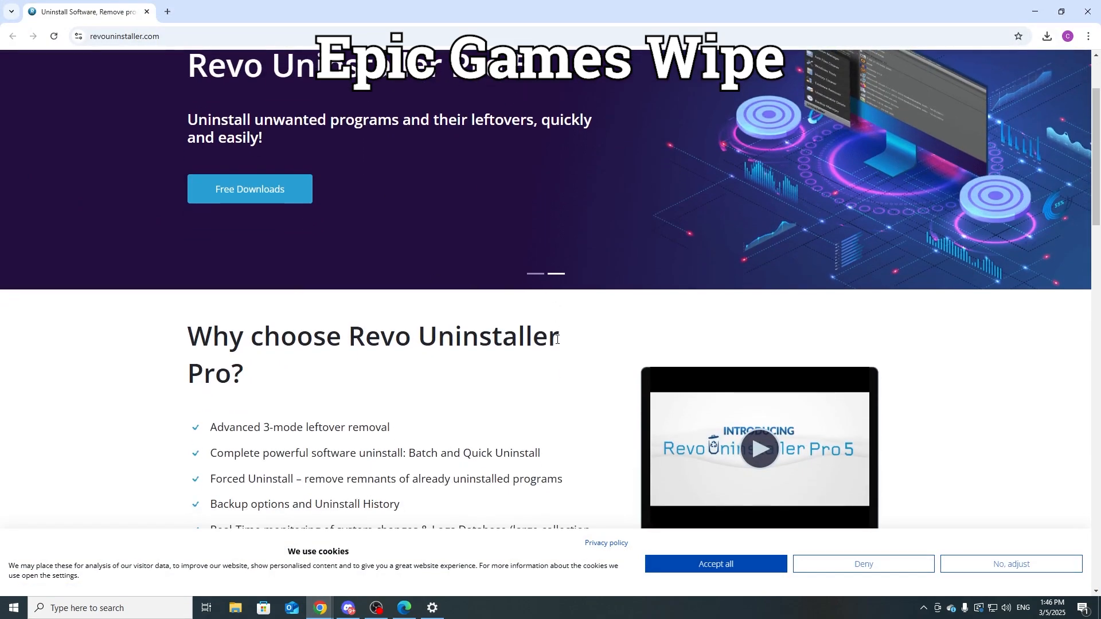
click(1047, 36)
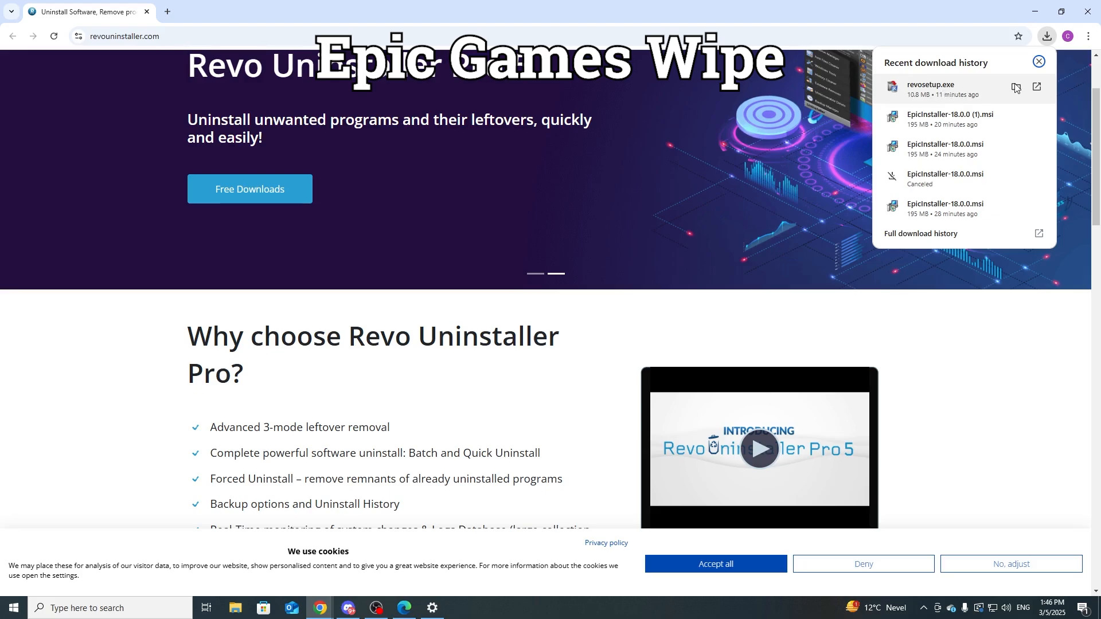
click(1035, 11)
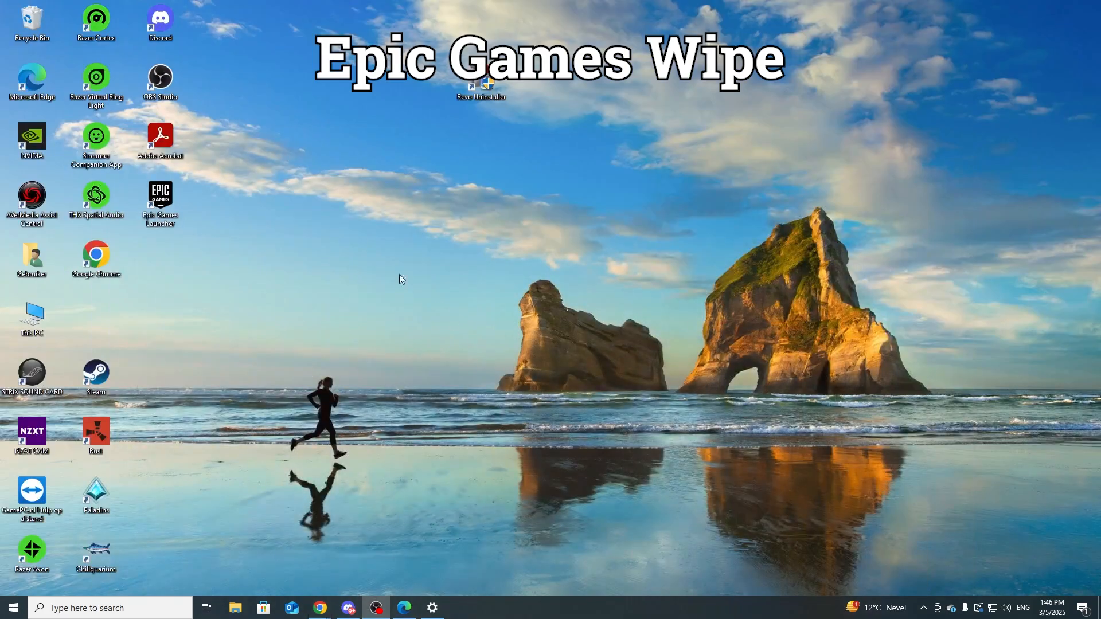
Step: Launch Revo Uninstaller from the desktop and locate Epic Games Launcher and Epic Online Services among the installed programs
double_click(491, 91)
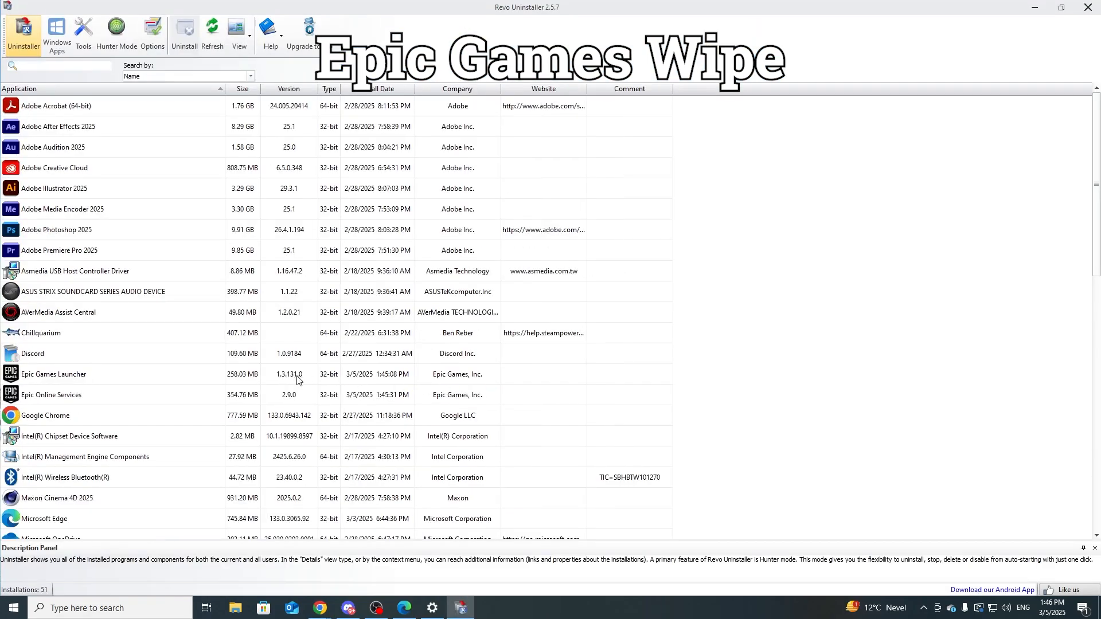
scroll(132, 372, down, 5)
scroll(248, 389, up, 5)
click(158, 382)
click(164, 397)
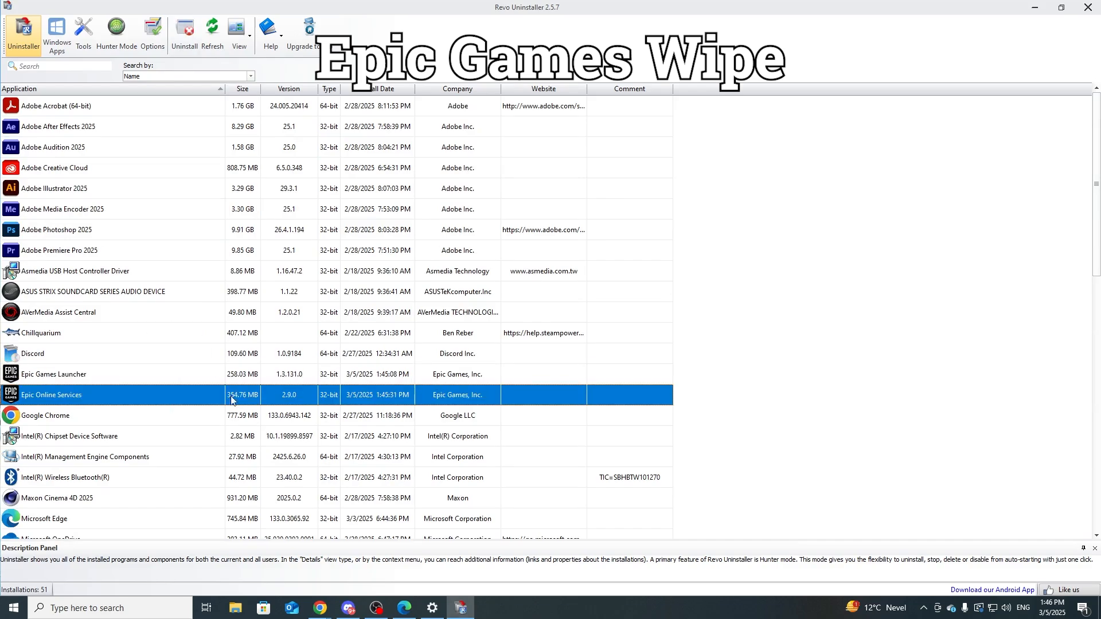
Step: Start uninstalling Epic Games Launcher, keeping the option to make a system restore point before the uninstall
click(213, 376)
right_click(196, 376)
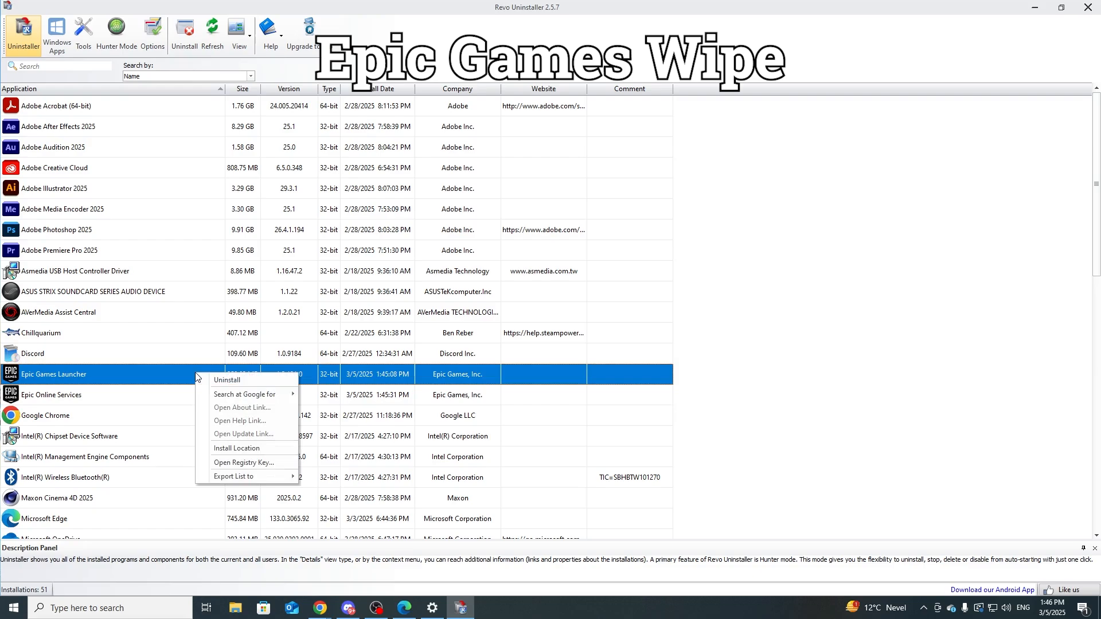
click(246, 380)
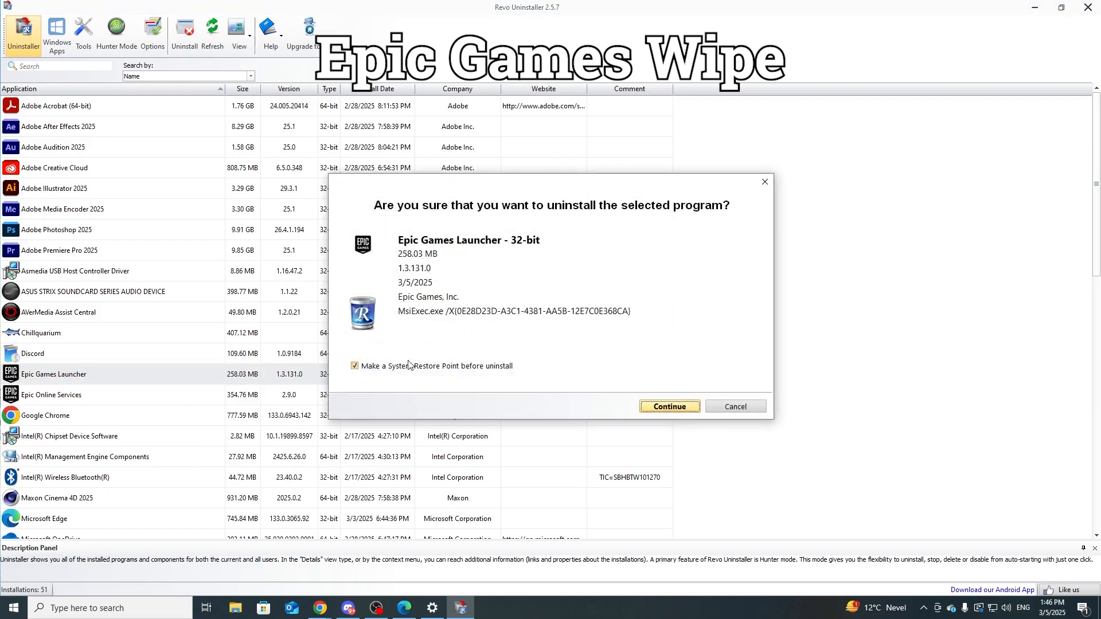
click(667, 403)
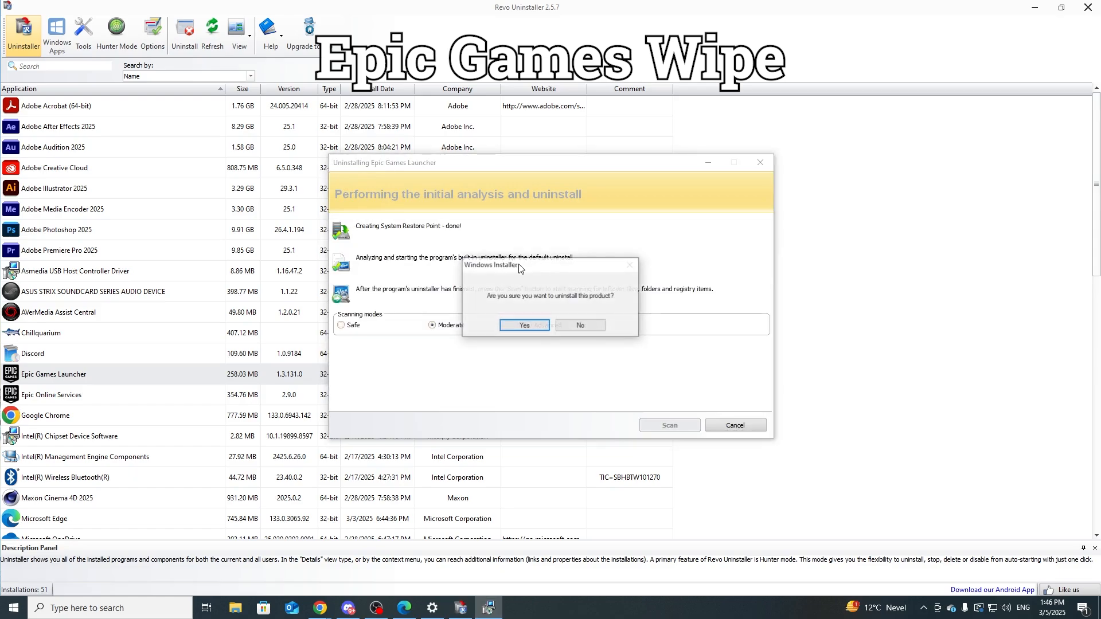
Step: Dismiss the Windows Installer prompt for Epic Games Launcher and scan for its leftovers in Moderate mode
drag(514, 270, 496, 255)
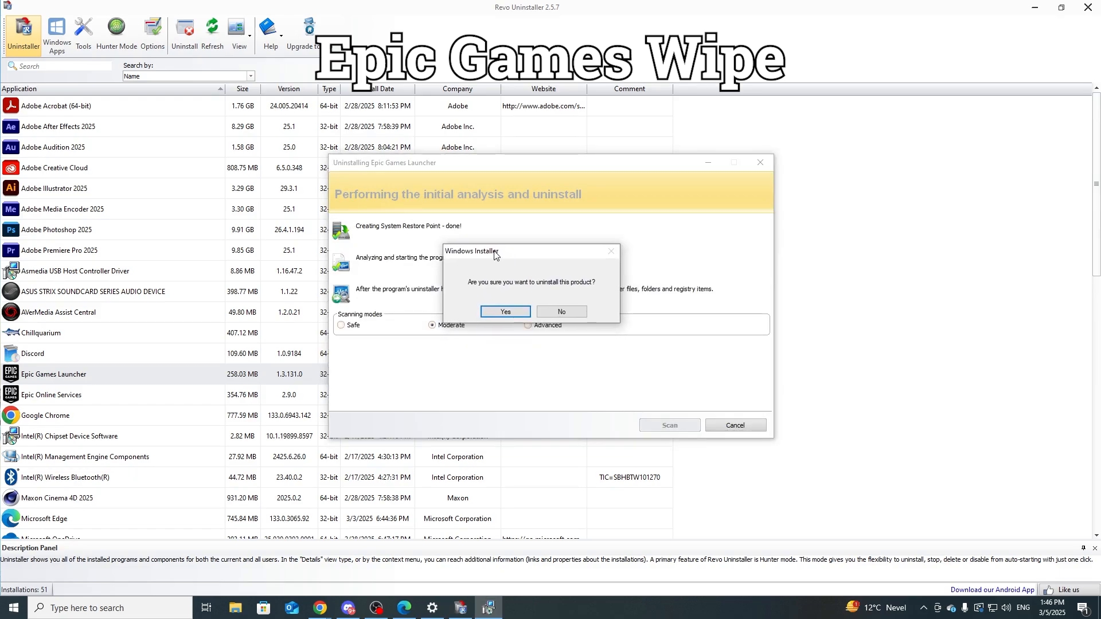
click(579, 313)
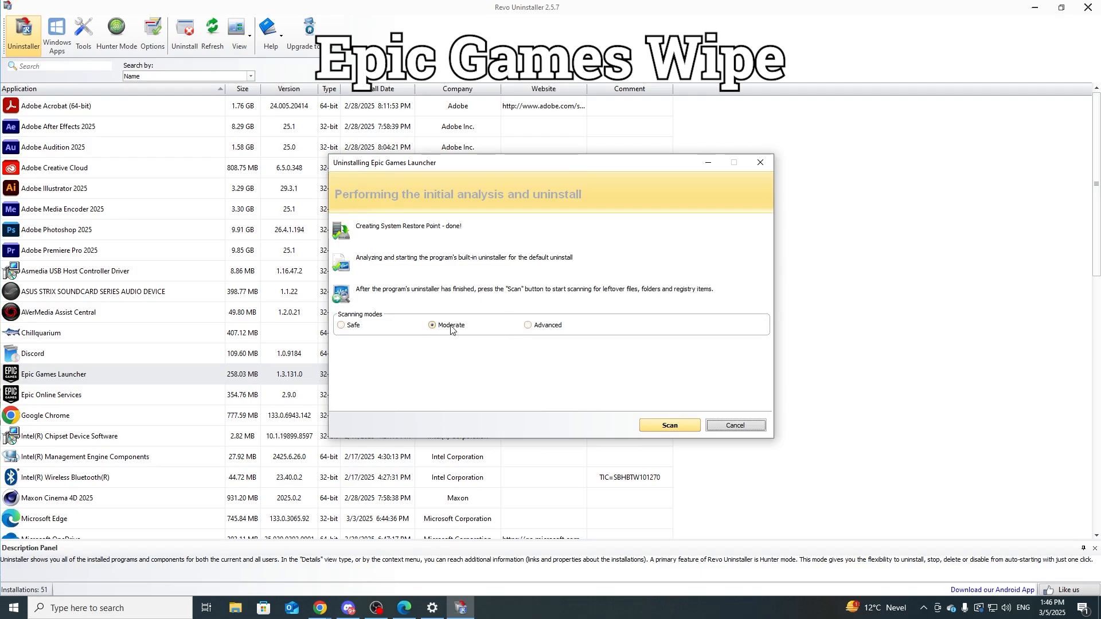
click(652, 425)
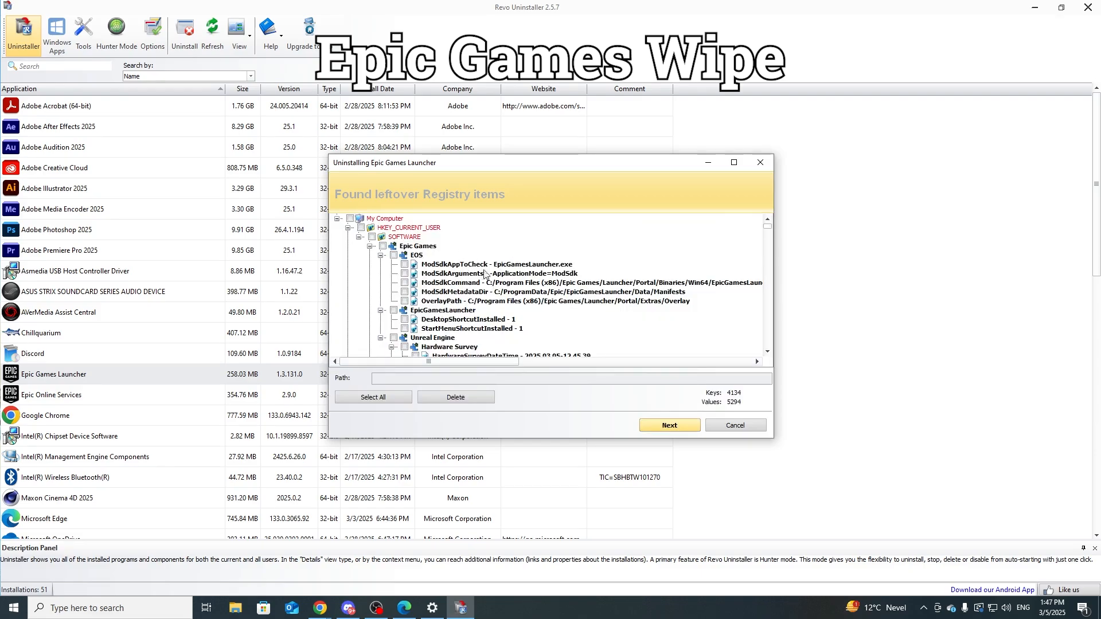
Step: Delete all leftover registry items of Epic Games Launcher and finish, skipping the deletion of leftover files and folders
scroll(484, 273, down, 2)
scroll(509, 295, down, 2)
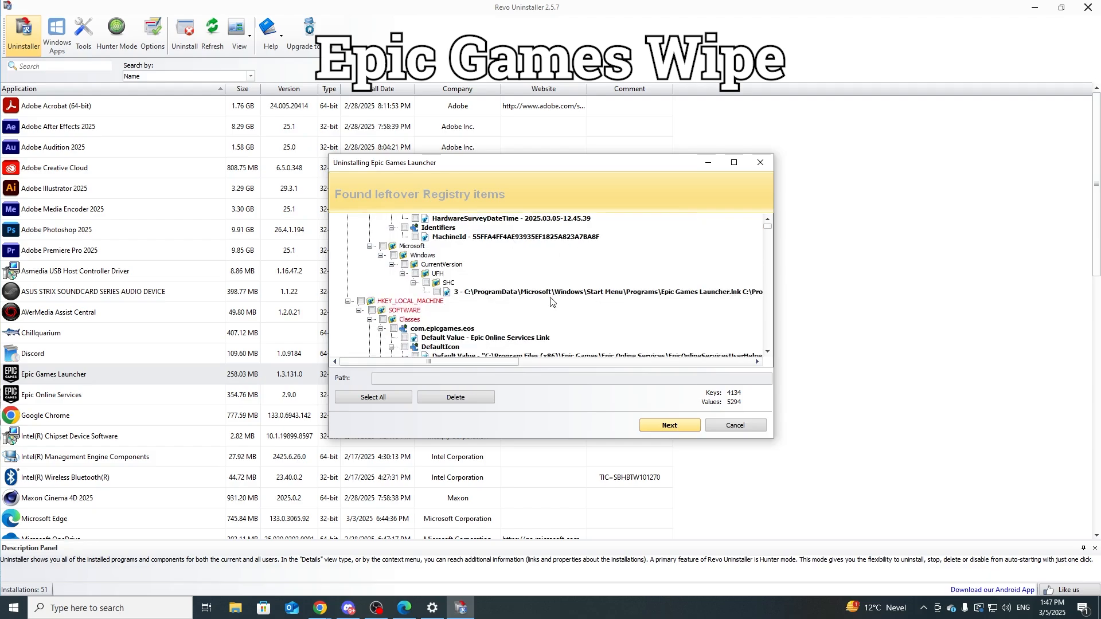
scroll(545, 304, up, 4)
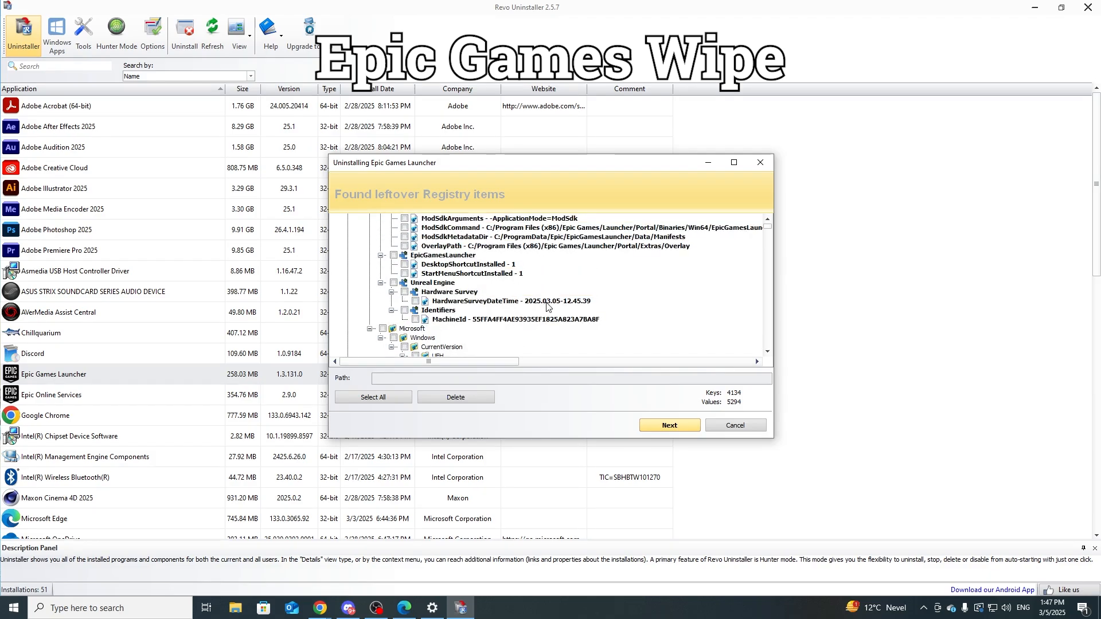
scroll(485, 277, down, 8)
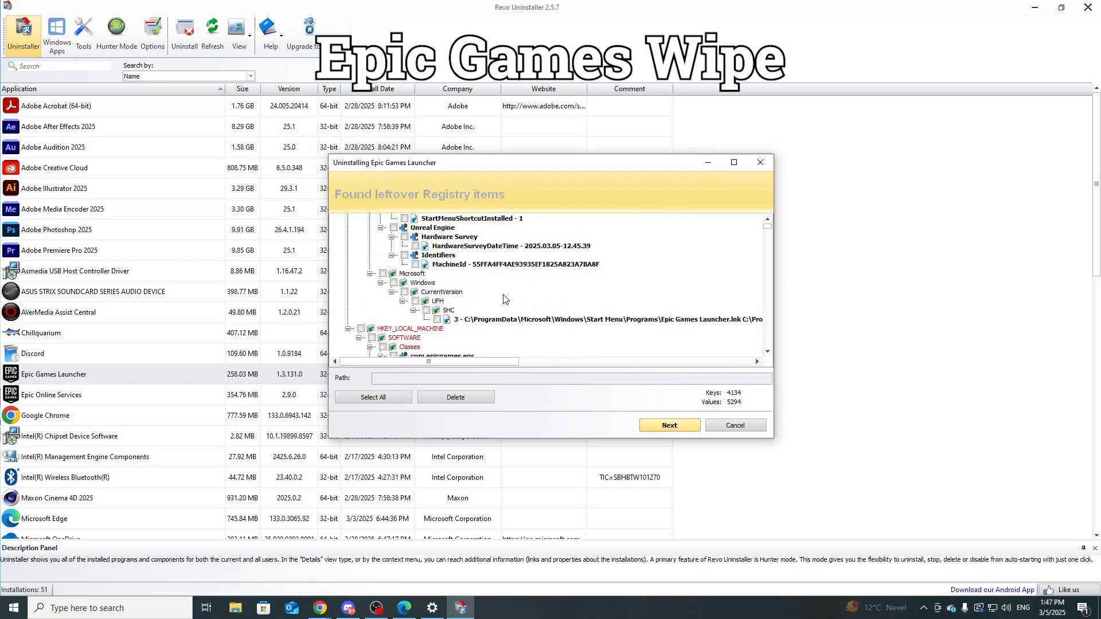
scroll(559, 300, down, 10)
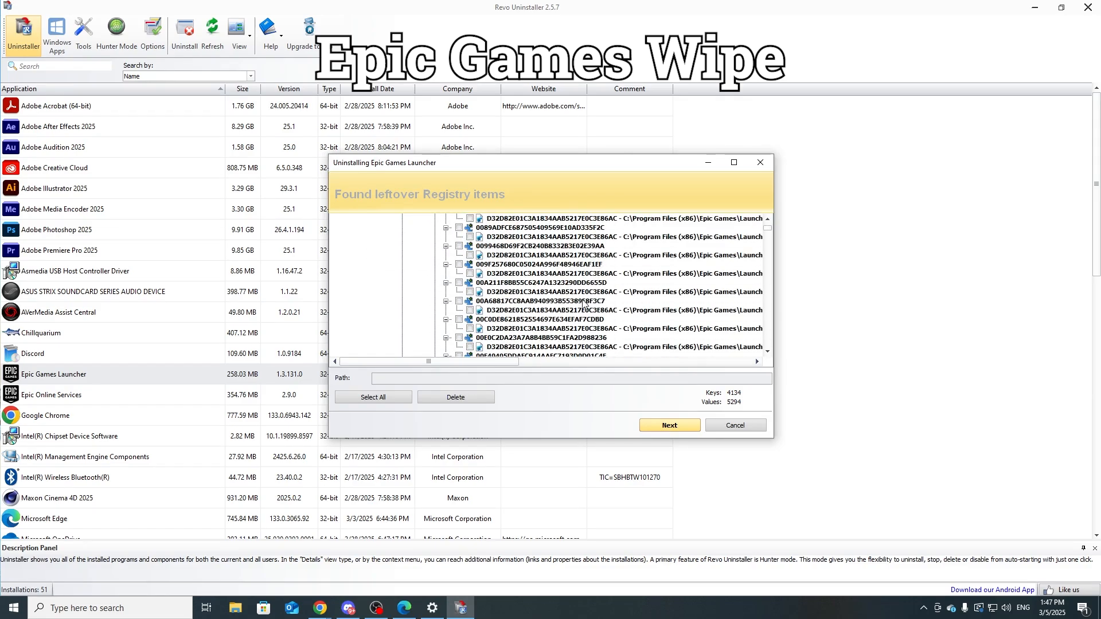
scroll(583, 303, down, 6)
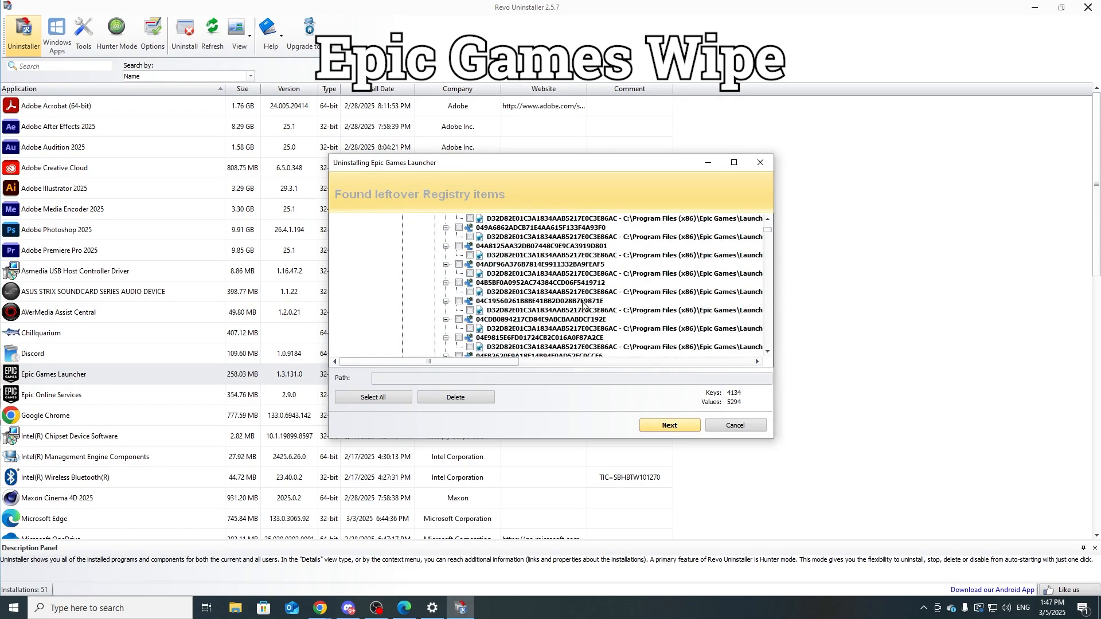
drag(768, 233, 768, 317)
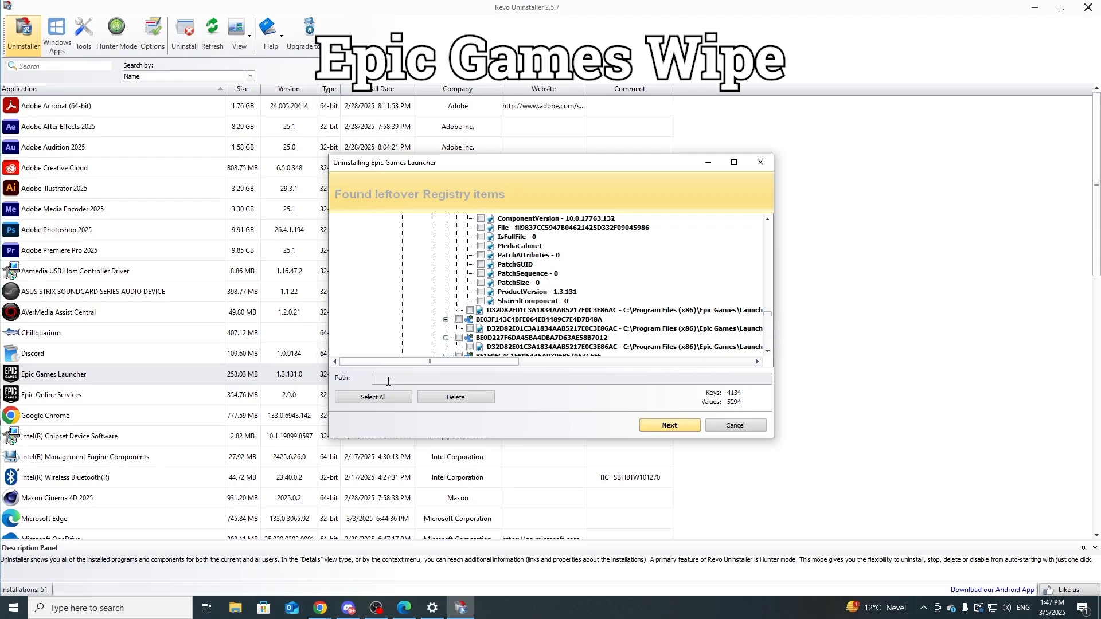
click(389, 403)
click(456, 400)
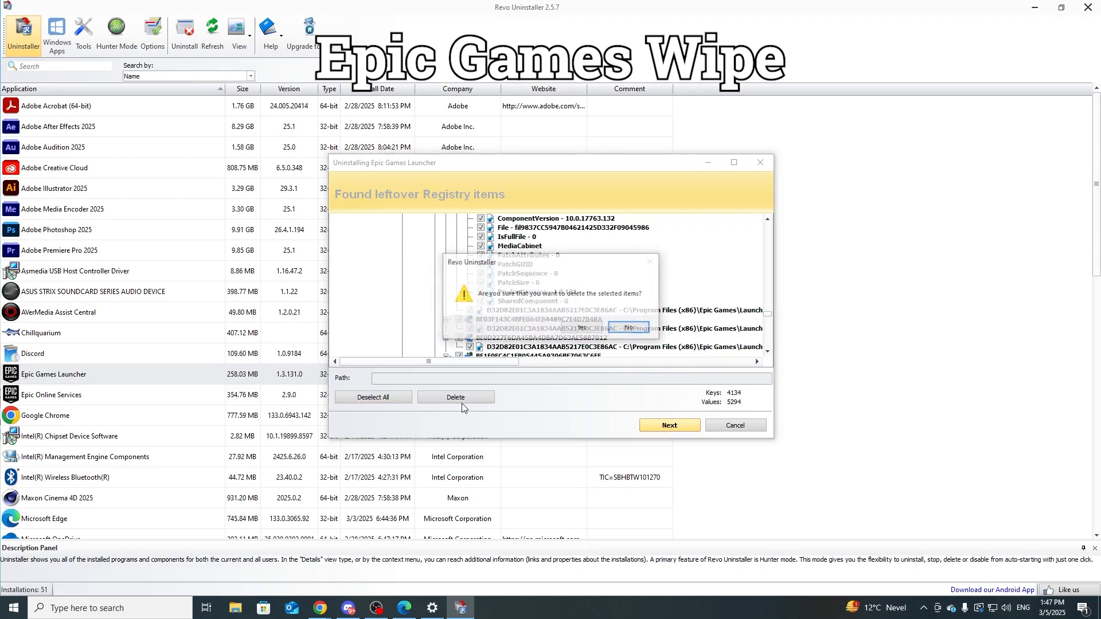
click(583, 328)
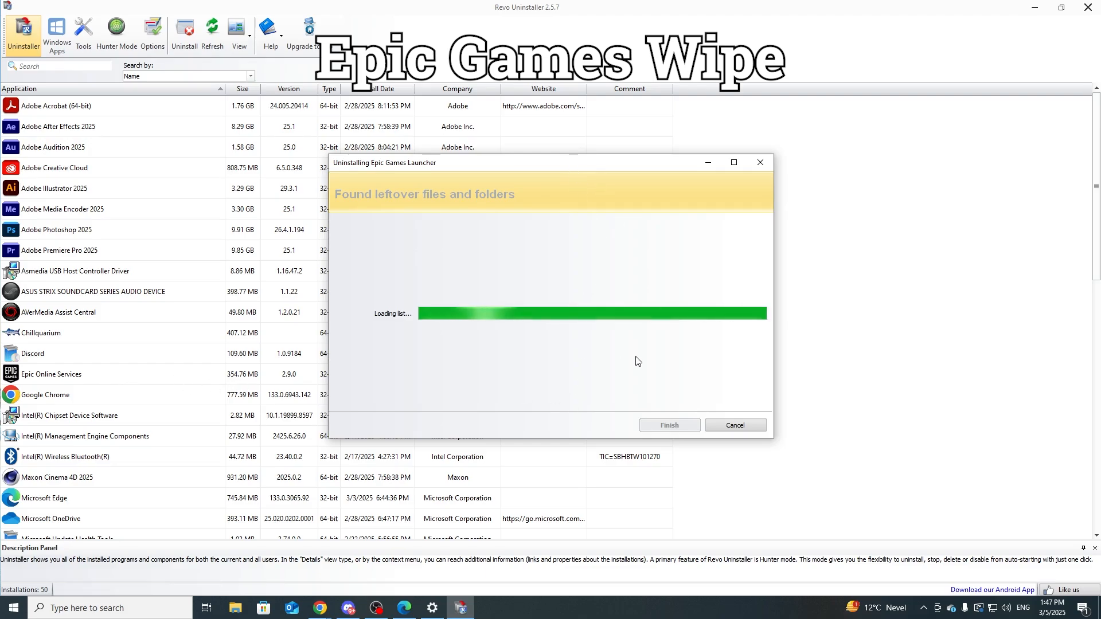
click(677, 427)
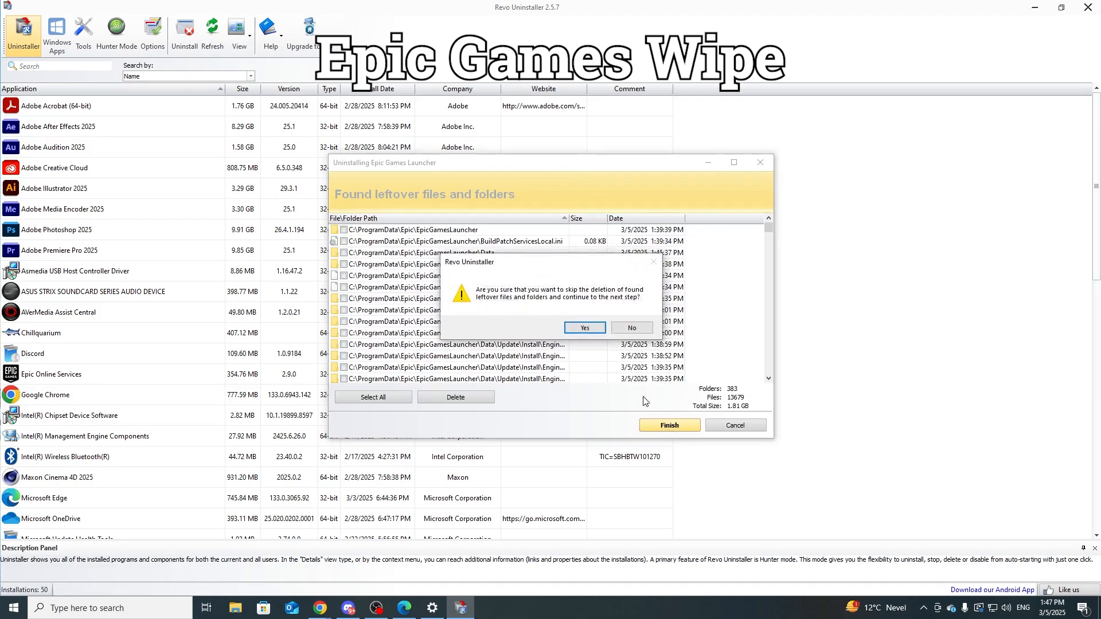
click(594, 329)
Step: Uninstall Epic Online Services with a system restore point and scan for its leftovers in Moderate mode
click(138, 381)
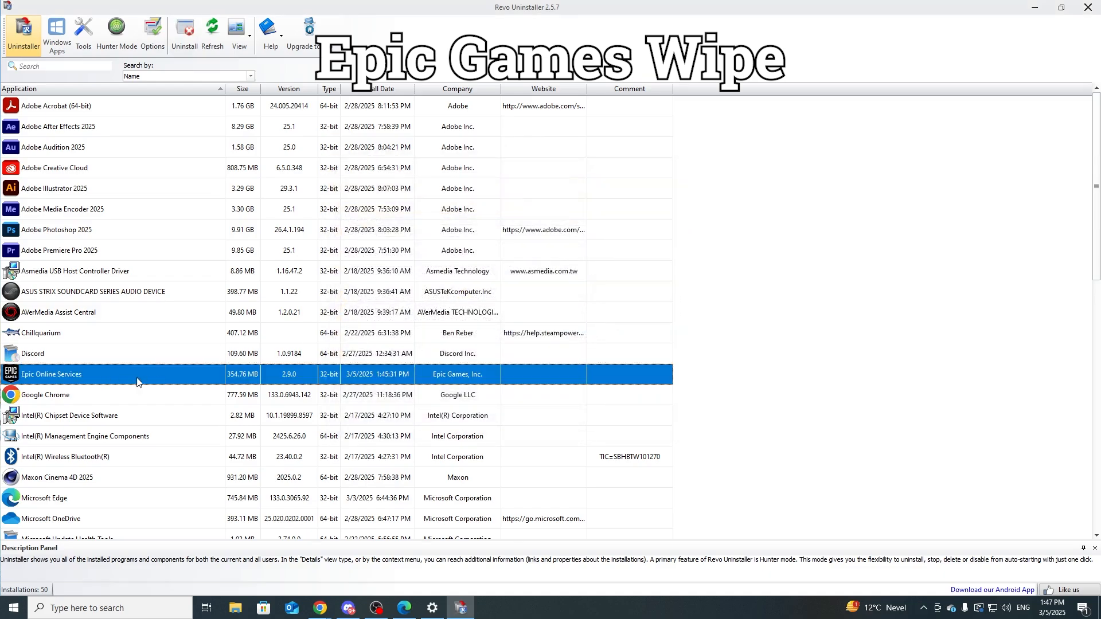
right_click(113, 377)
click(157, 382)
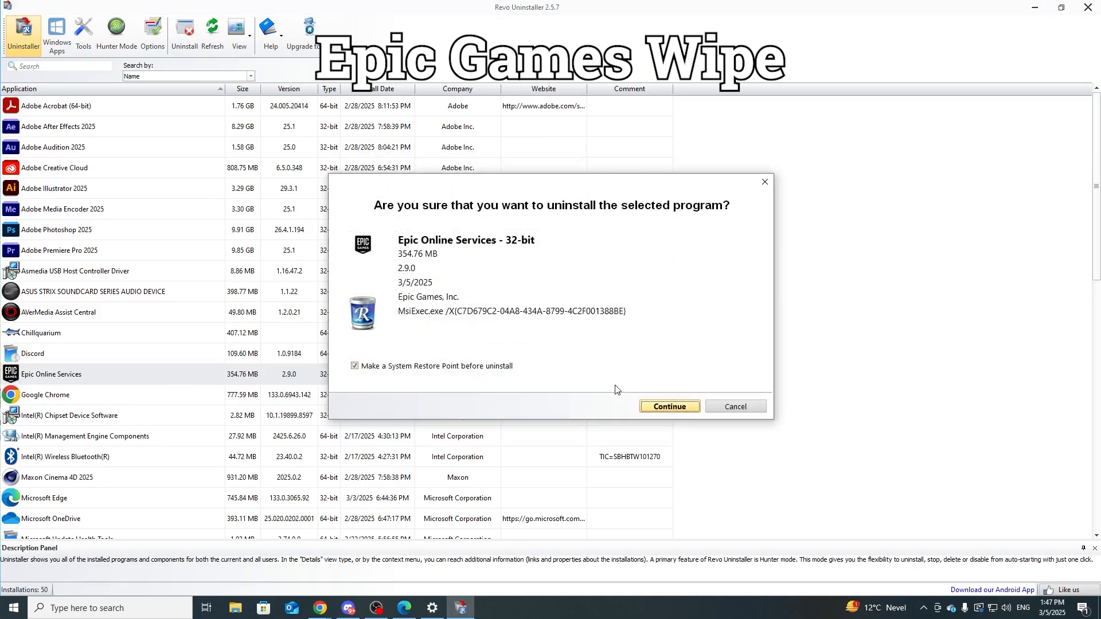
click(662, 406)
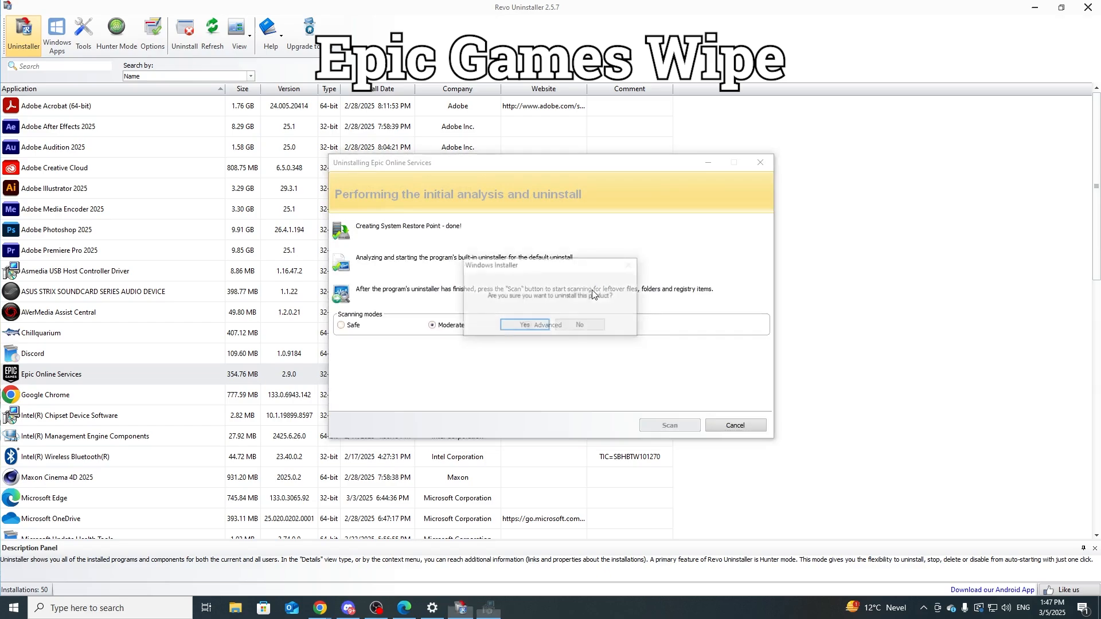
click(516, 326)
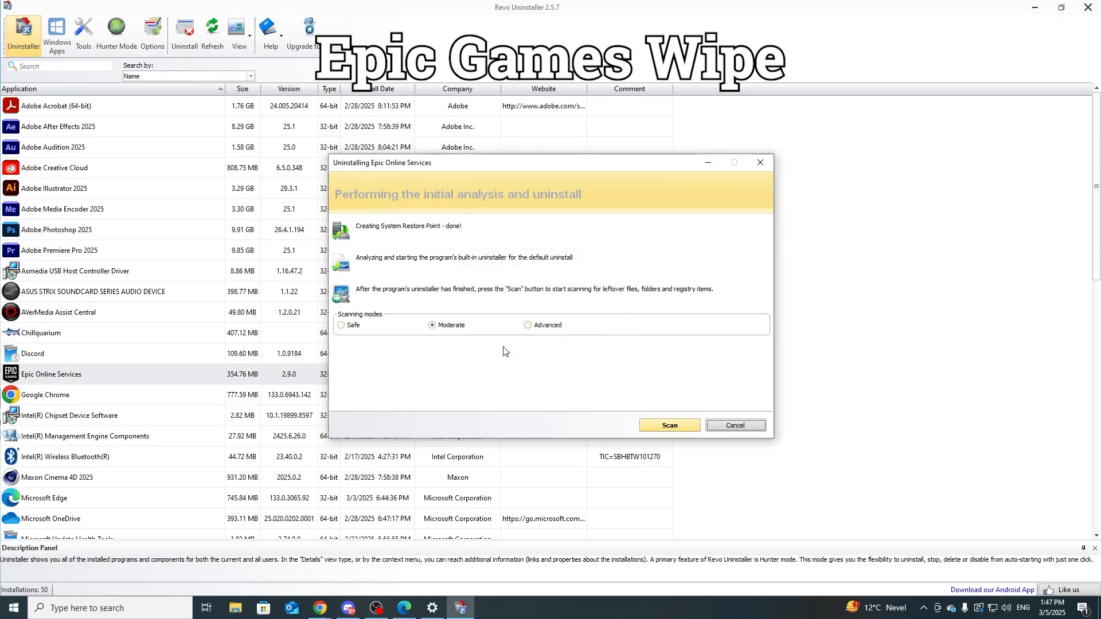
click(671, 427)
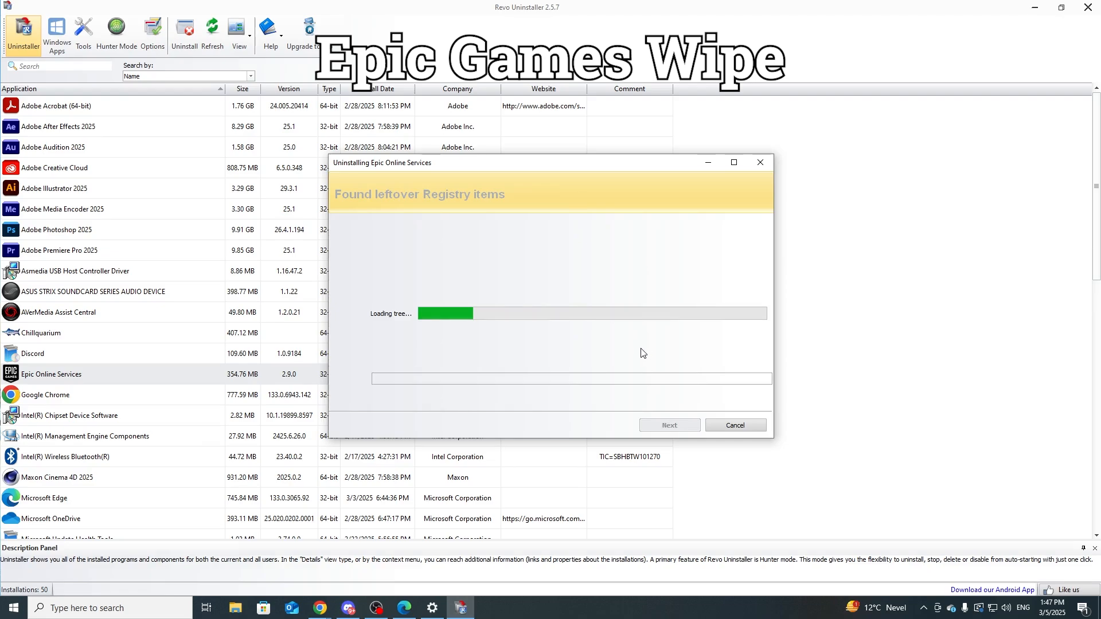
Step: Delete all leftover registry items of Epic Online Services and finish, skipping the deletion of leftover files and folders
click(378, 398)
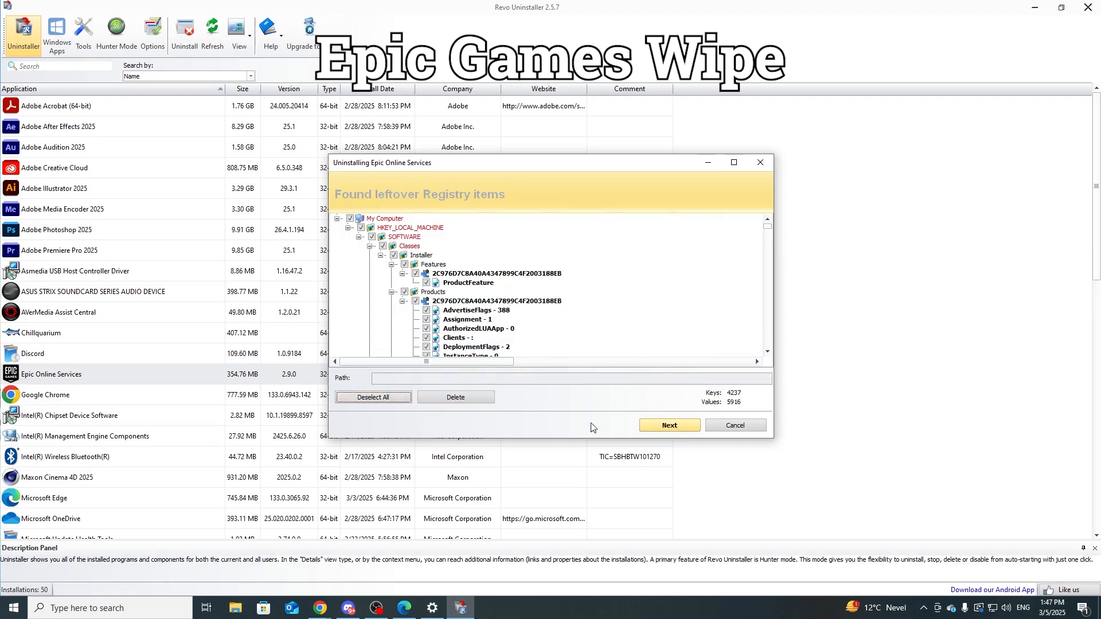
click(456, 400)
click(581, 328)
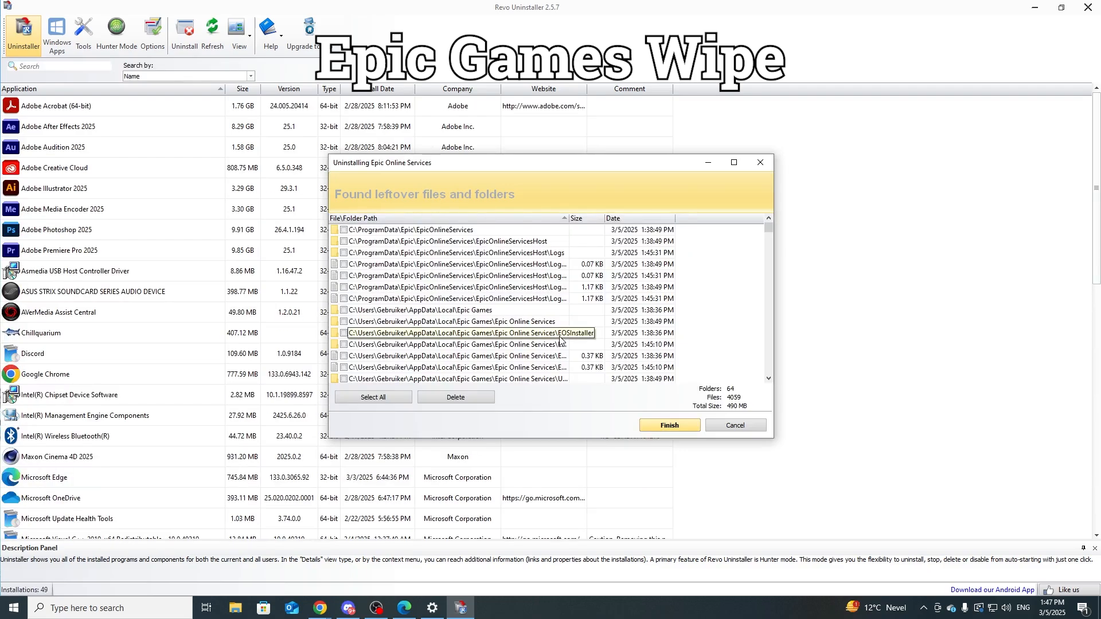
click(659, 426)
click(584, 328)
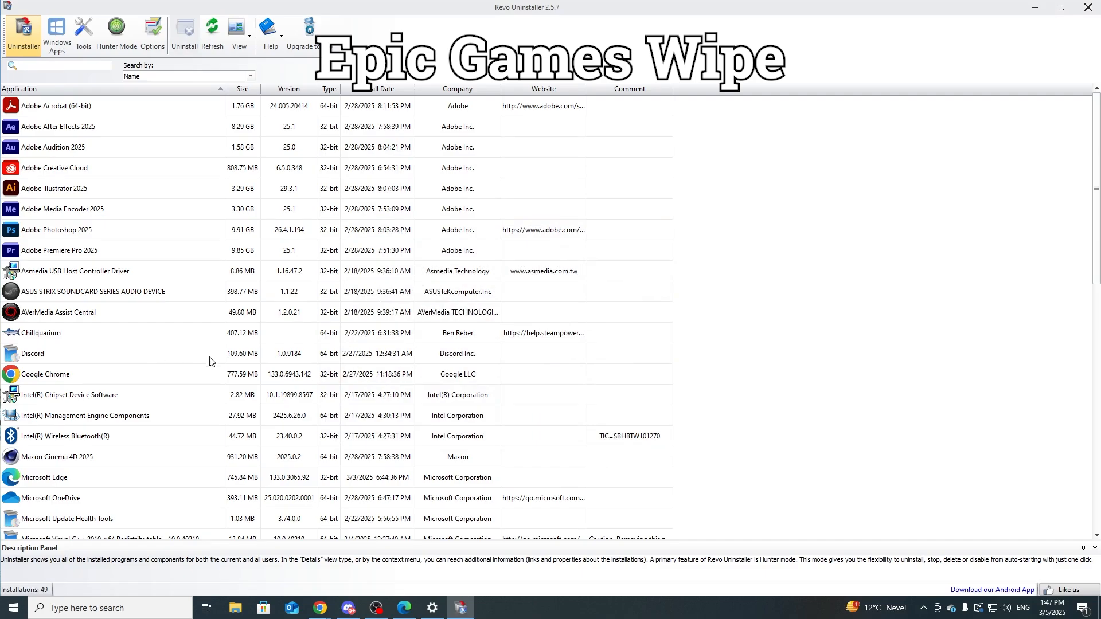
Step: Refresh the Apps & features list in Windows Settings, search it for "epic", and close Settings
click(108, 608)
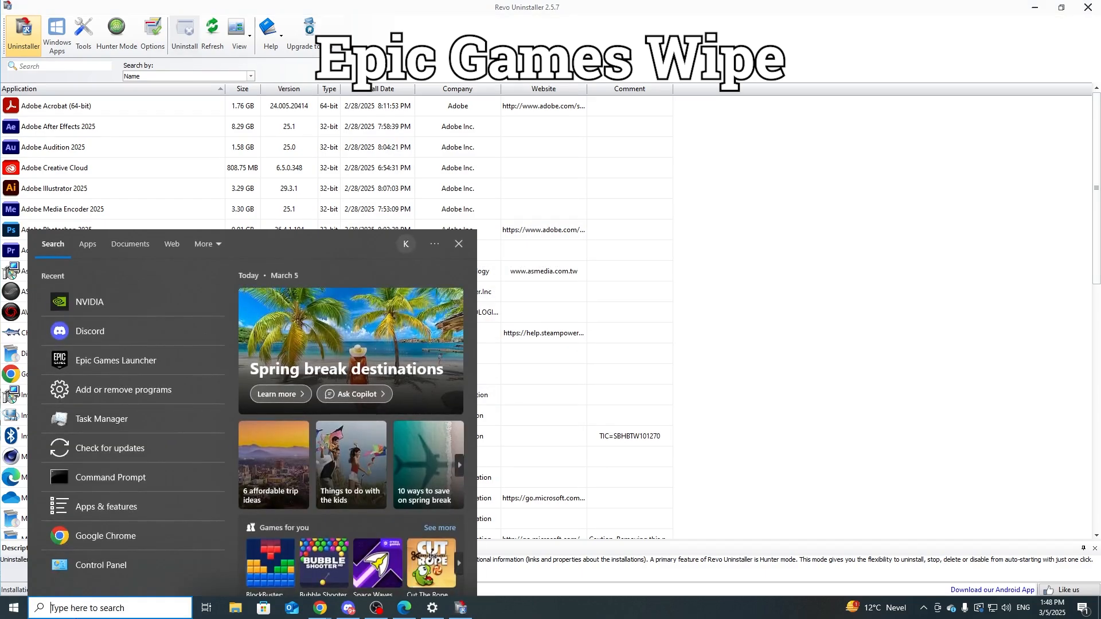
text(app)
key(Return)
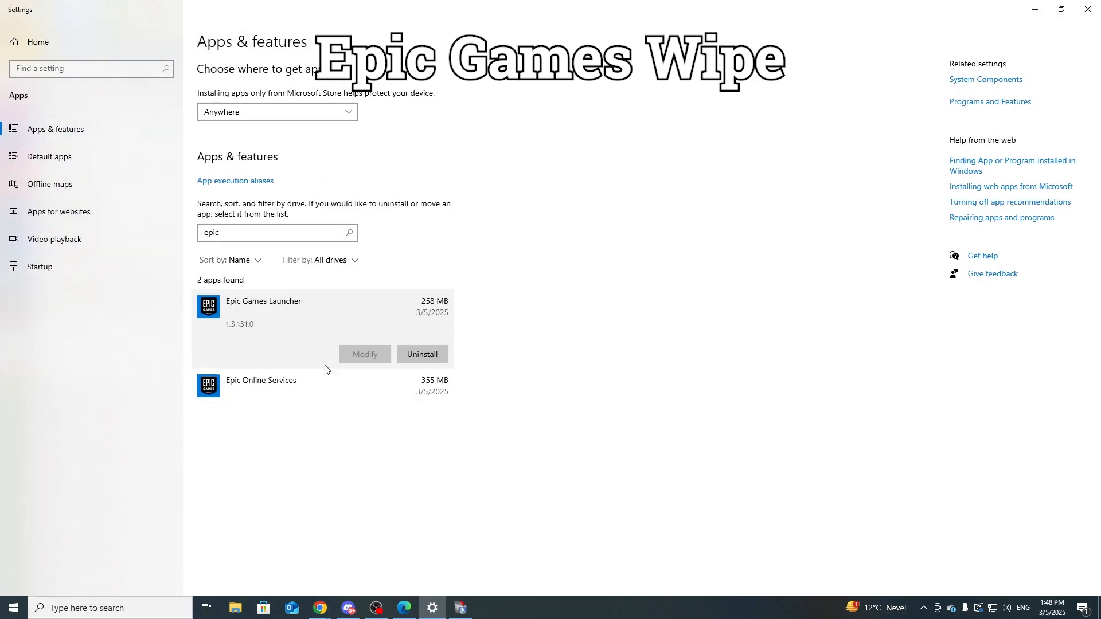
click(50, 157)
click(56, 129)
click(231, 230)
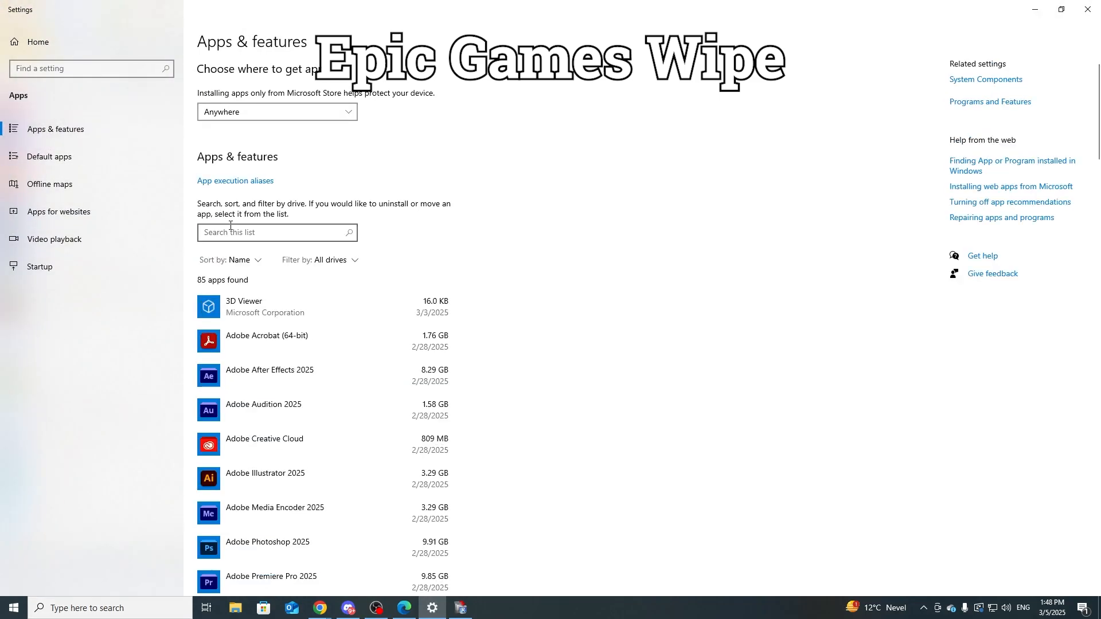
text(epic)
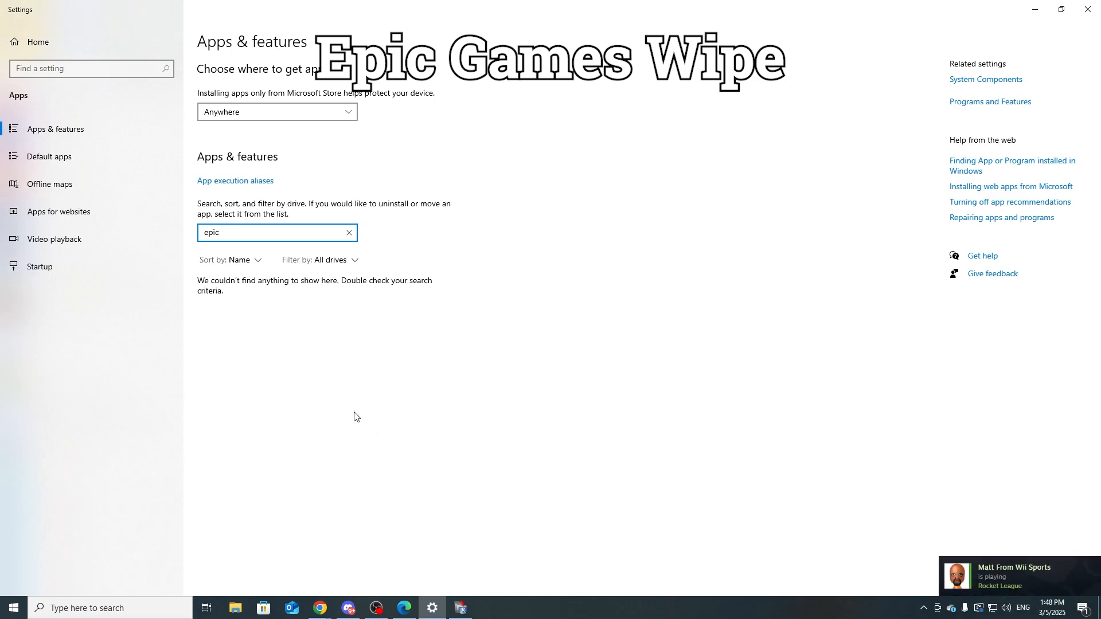
click(1088, 9)
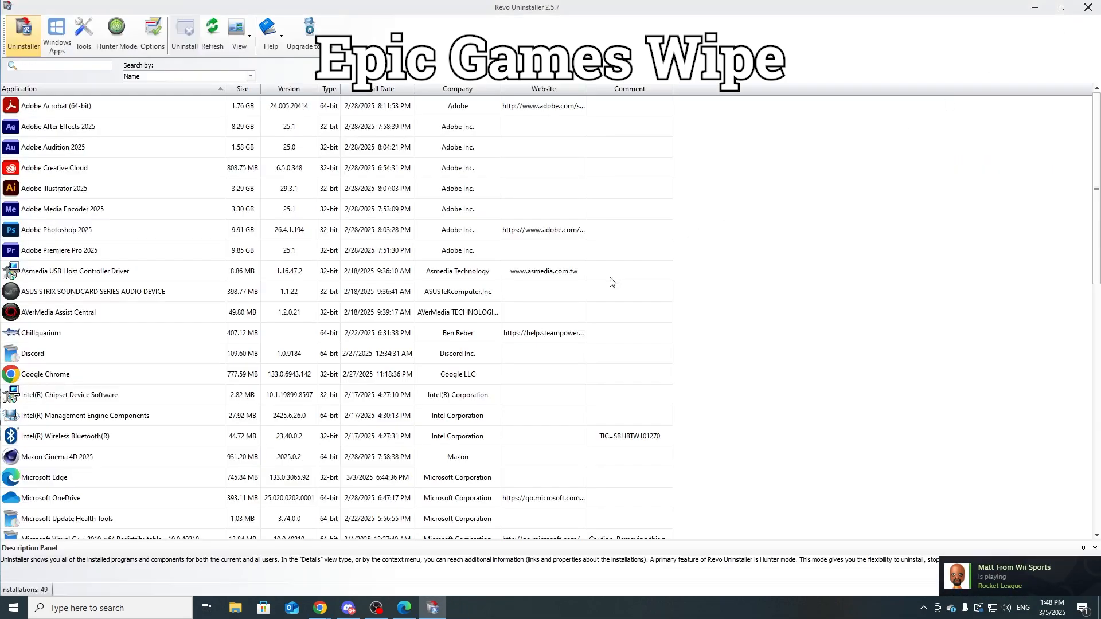
scroll(301, 373, up, 5)
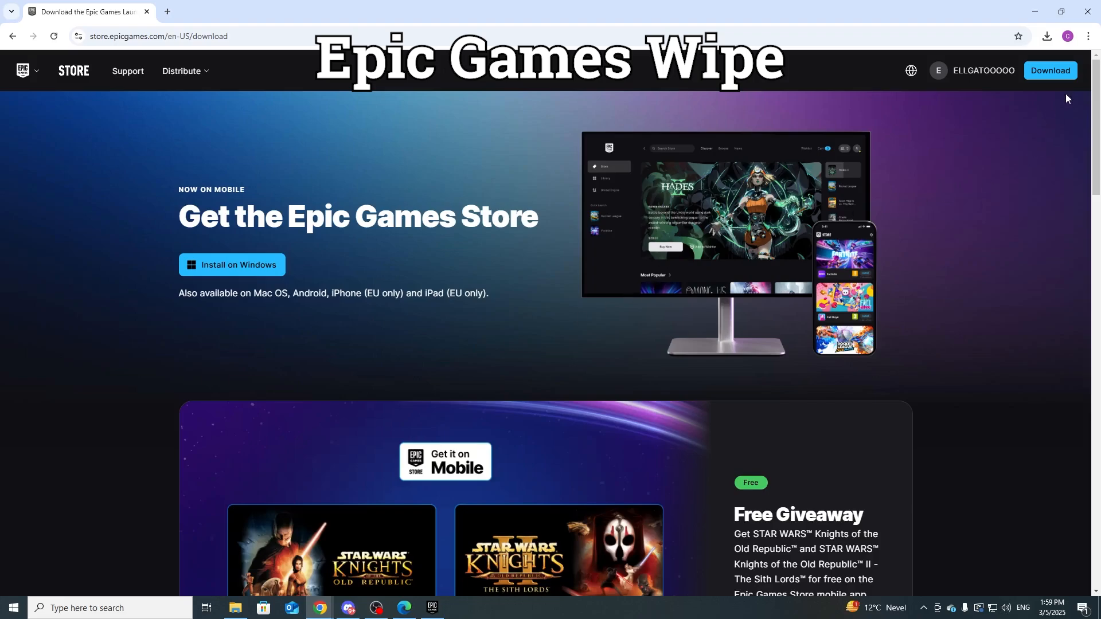
Step: Check the browser's recent download history on the Epic Games Store download page for the Epic installer
click(258, 38)
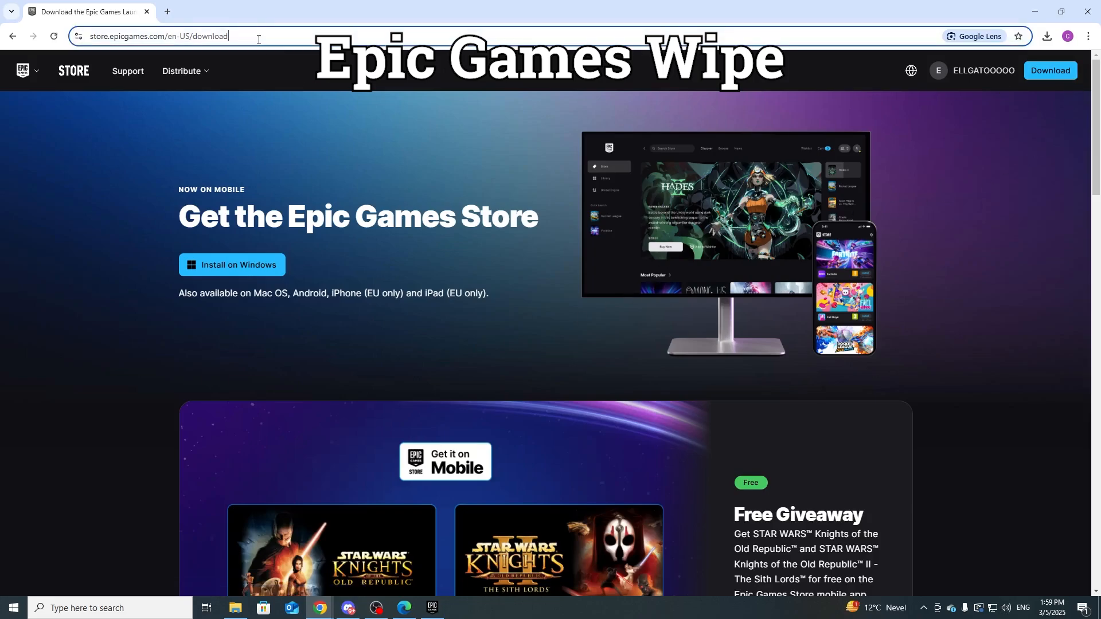
click(643, 134)
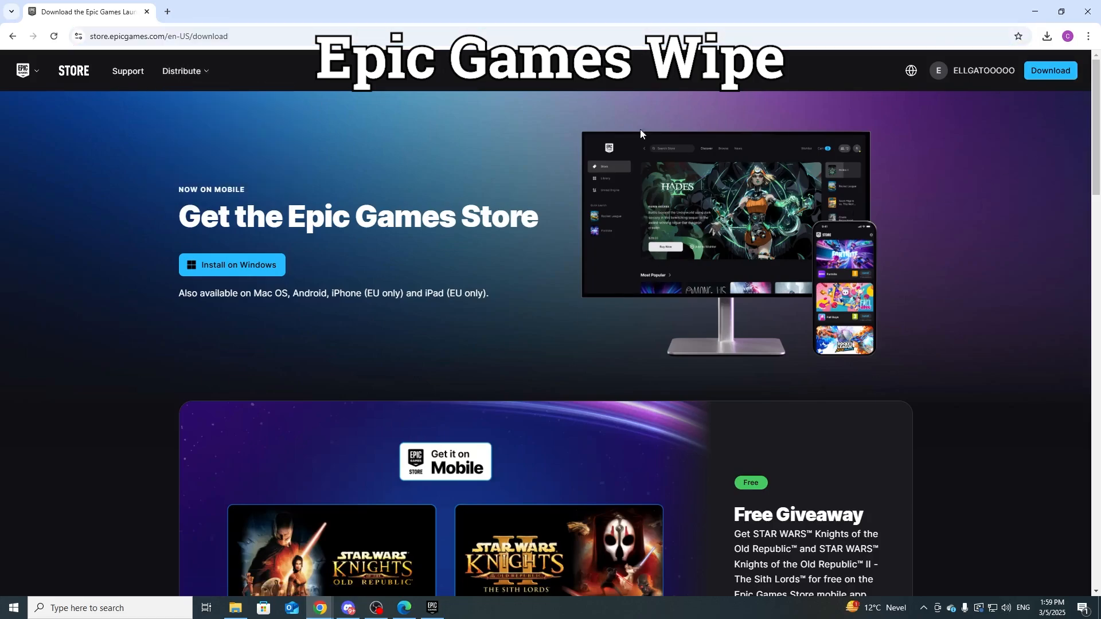
click(1047, 37)
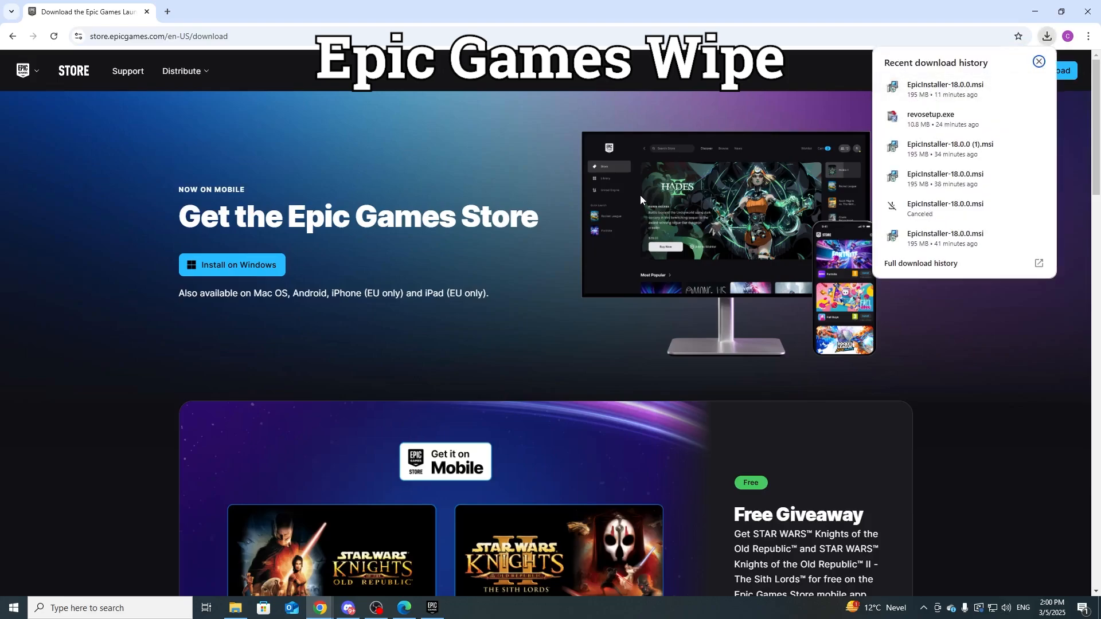
Step: Switch to the Epic Games Launcher, sign in with the prefilled credentials and select Fortnite in the library
click(432, 608)
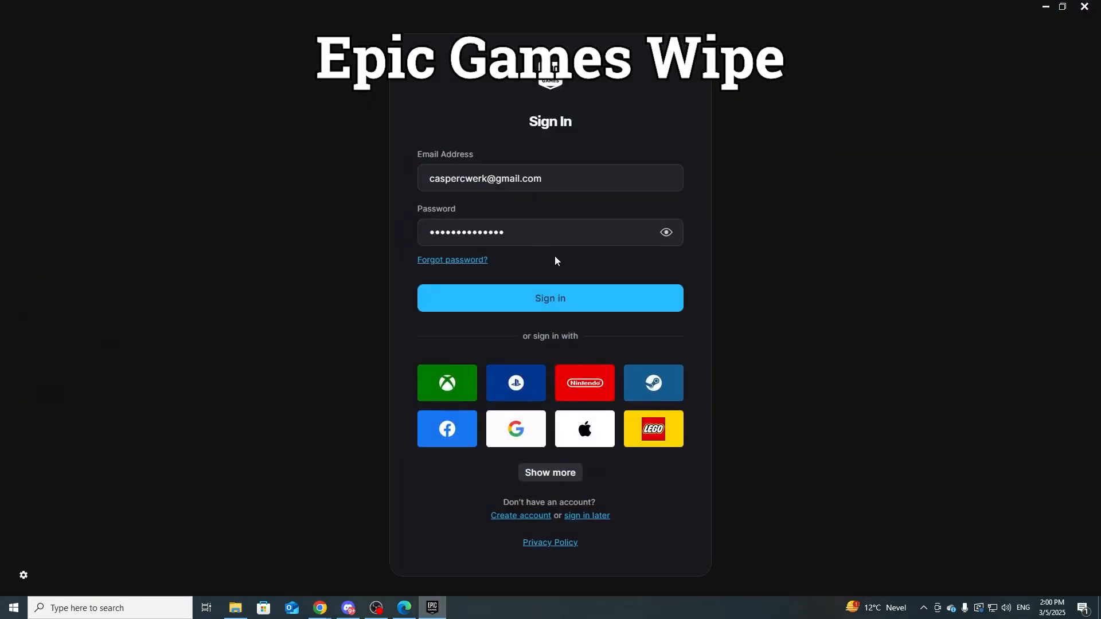
click(585, 303)
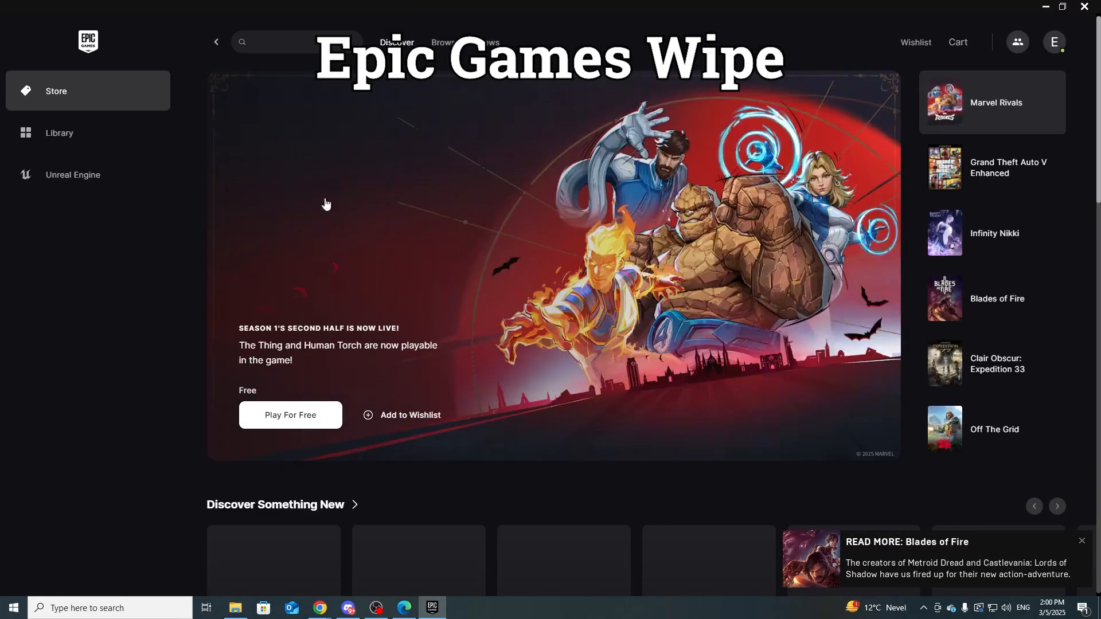
click(84, 136)
scroll(295, 368, down, 10)
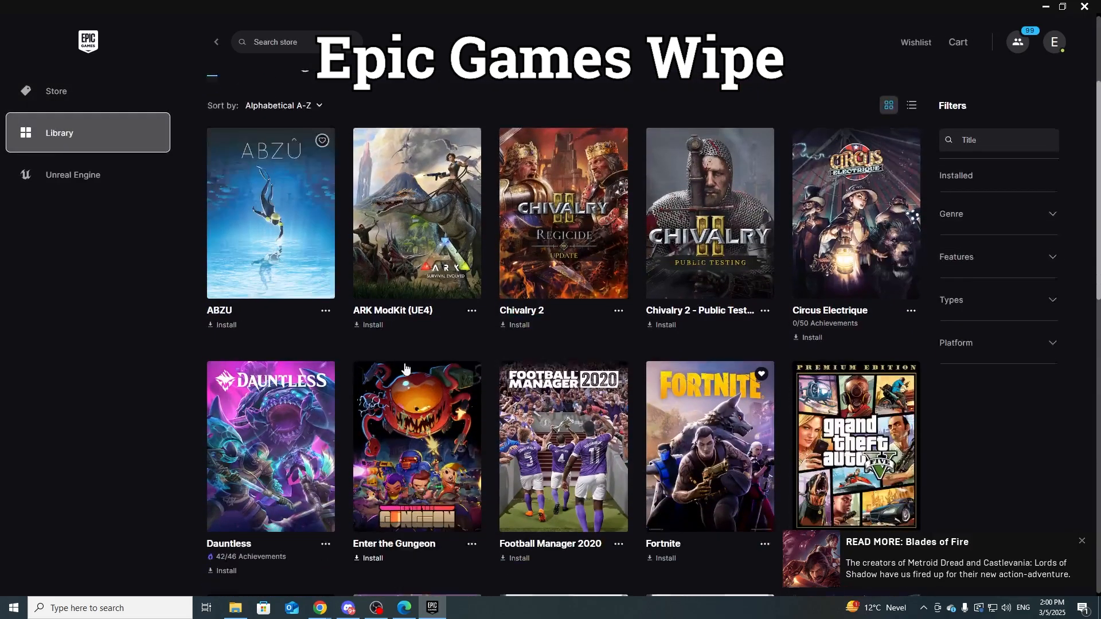
scroll(393, 348, down, 3)
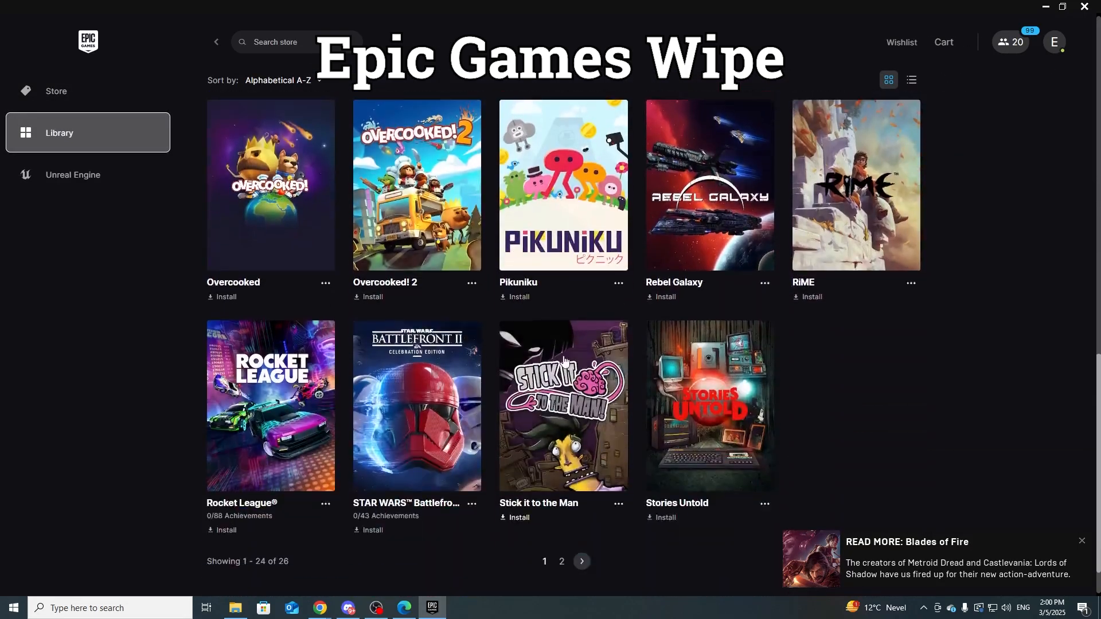
scroll(624, 377, up, 9)
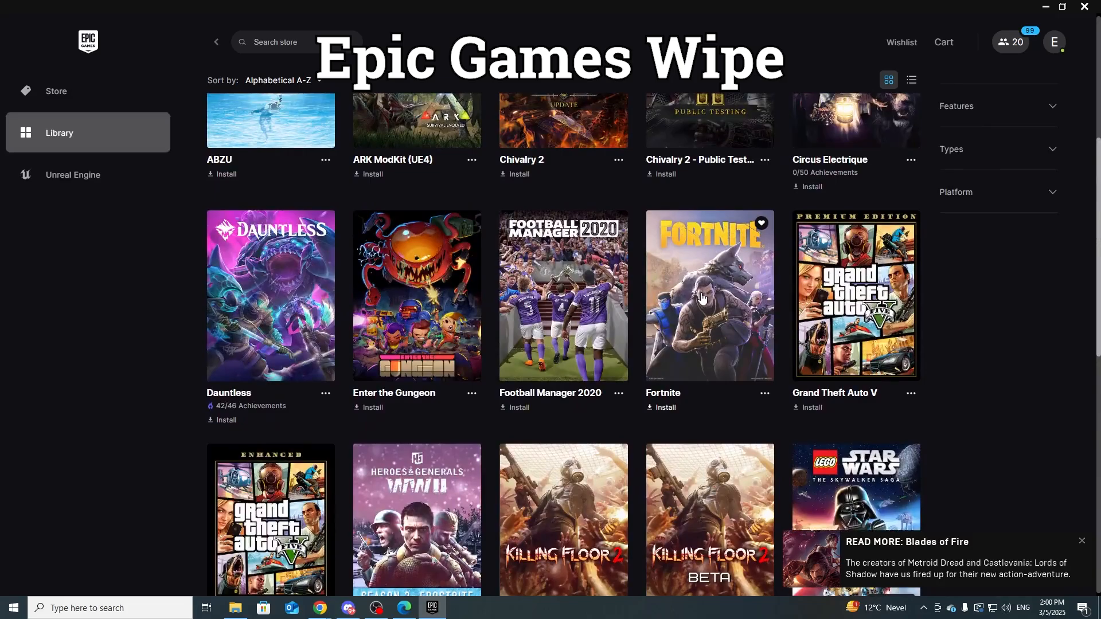
click(647, 370)
click(693, 351)
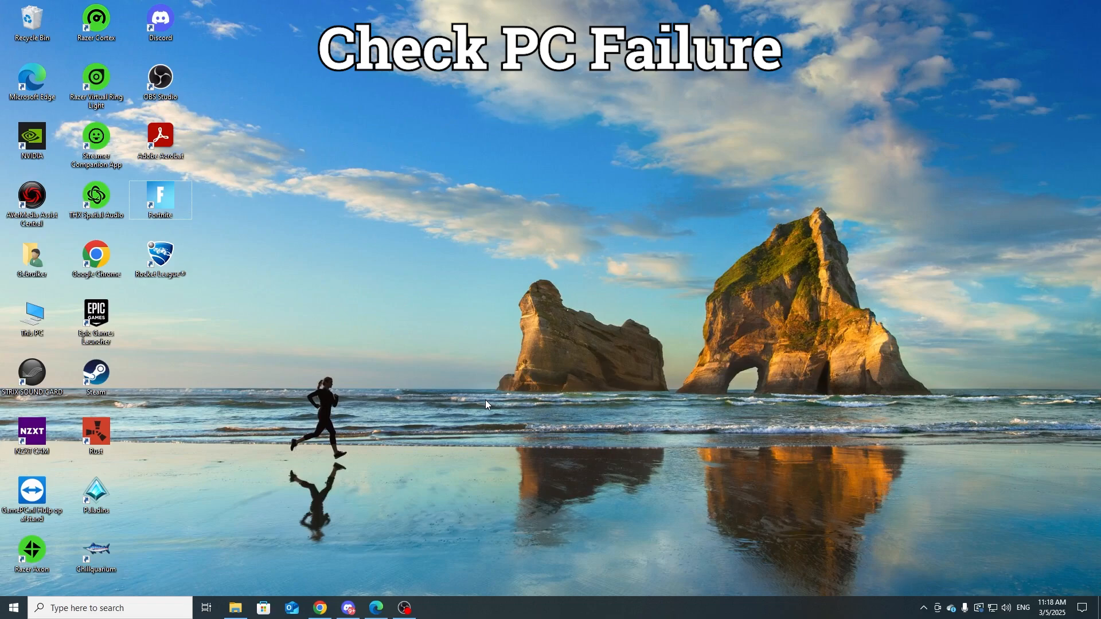
Step: Open Command Prompt as administrator and start a system file scan with sfc /scannow
key(super)
text(cmd)
click(327, 402)
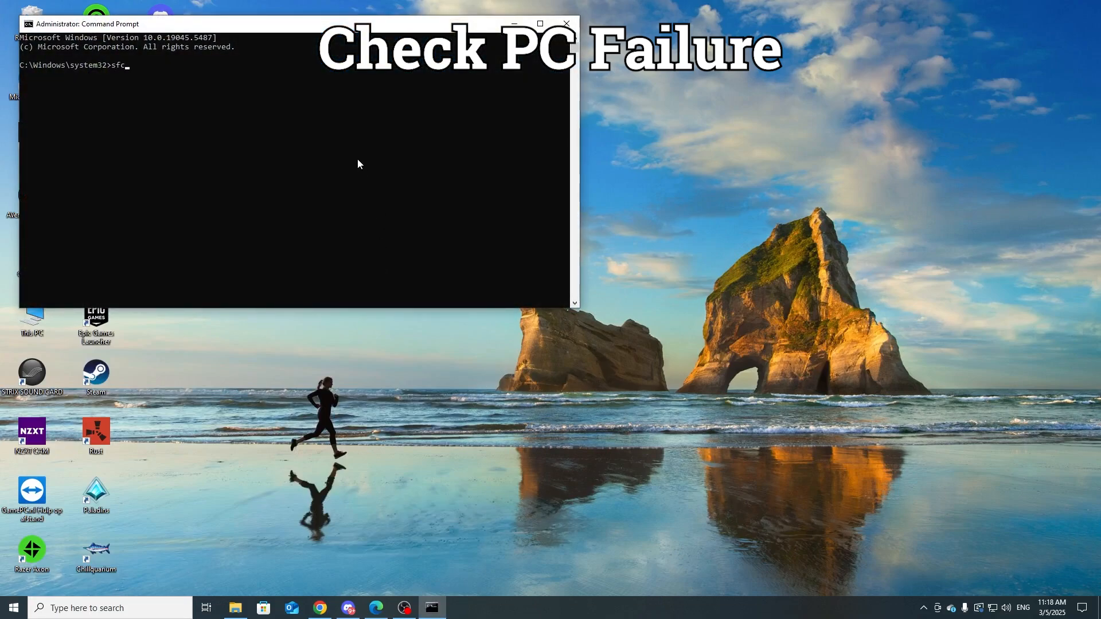
text(sfc /scannow)
key(Return)
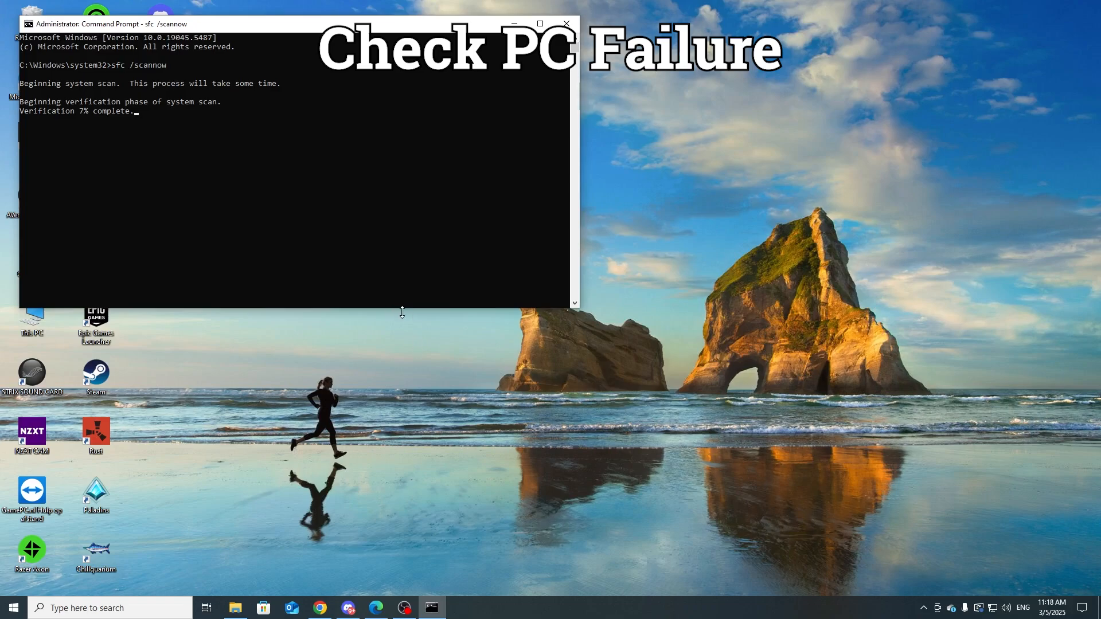
Step: Open a second Command Prompt as administrator and run chkdsk /f /r in it
key(super)
text(cmd)
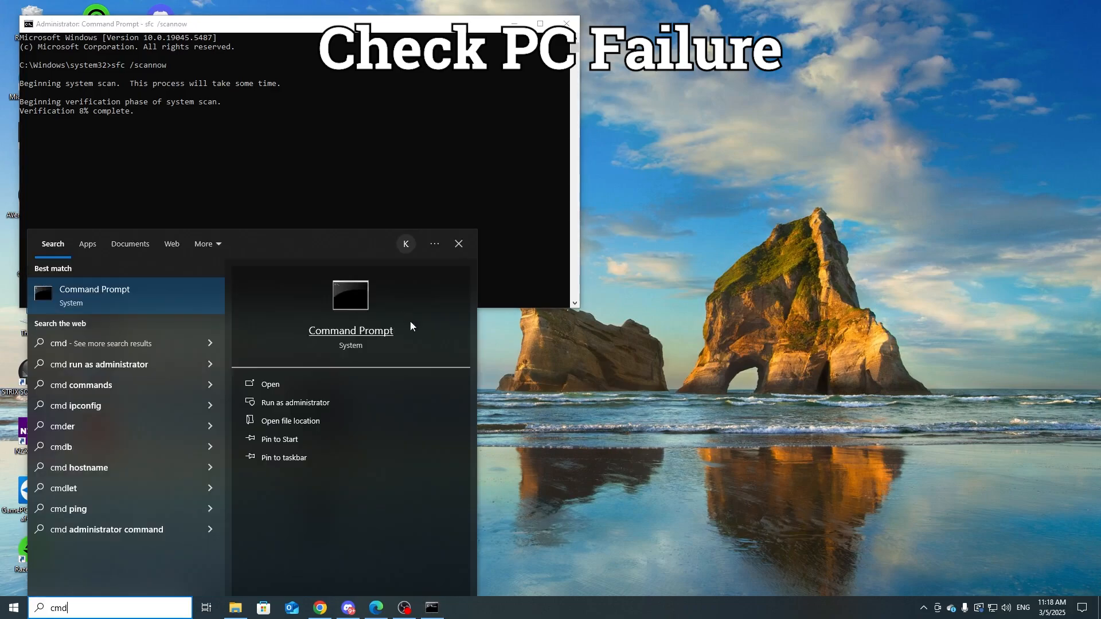
click(315, 405)
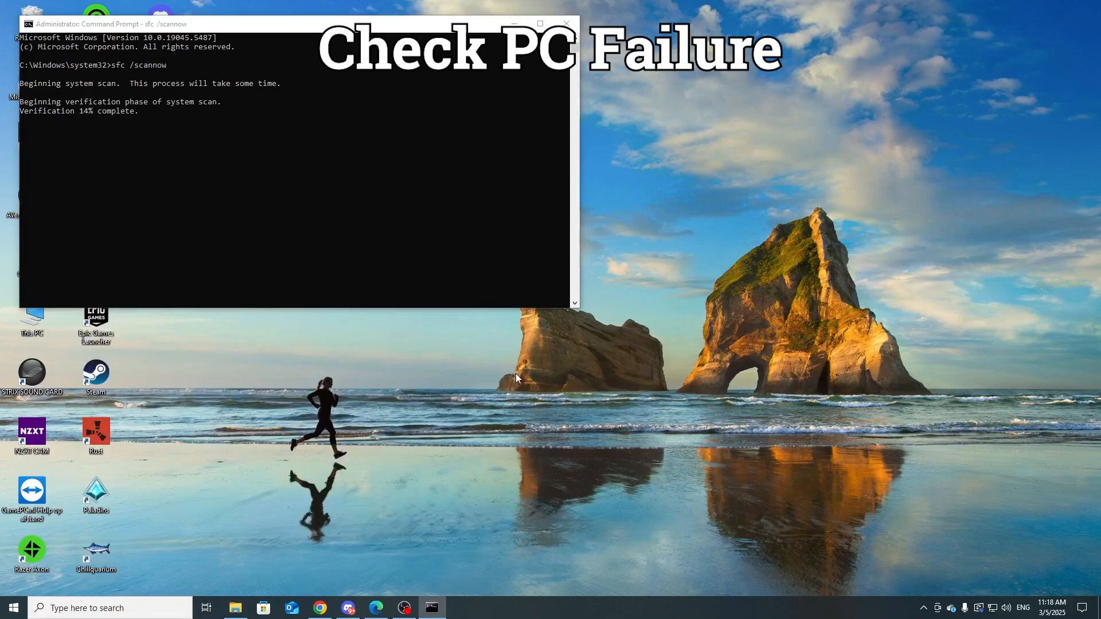
drag(262, 74, 312, 90)
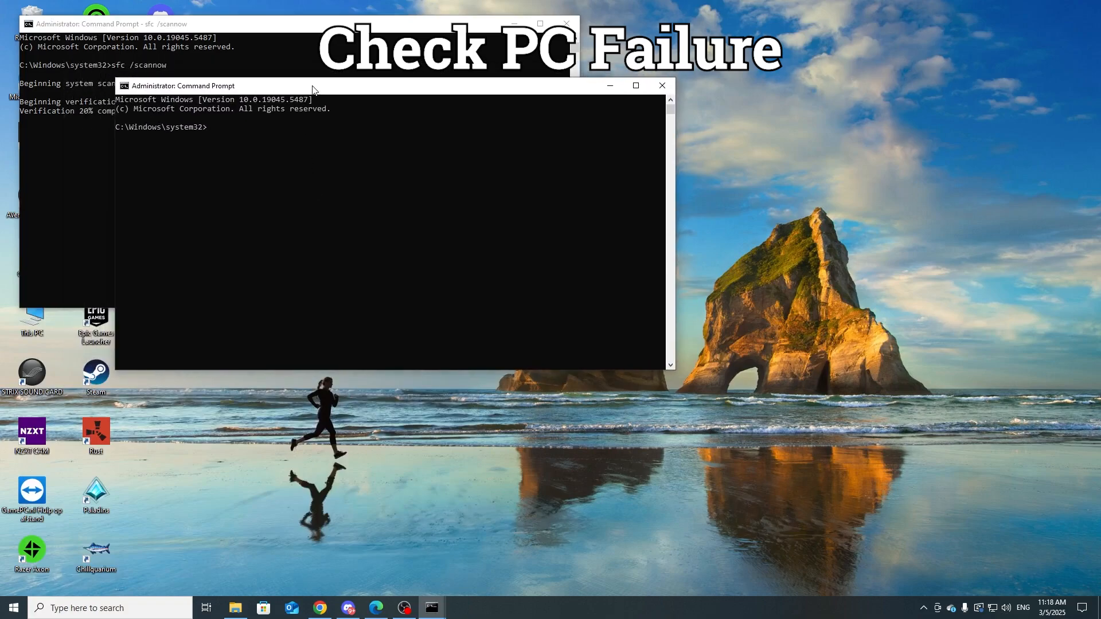
text(chkdsk /f /r)
key(Return)
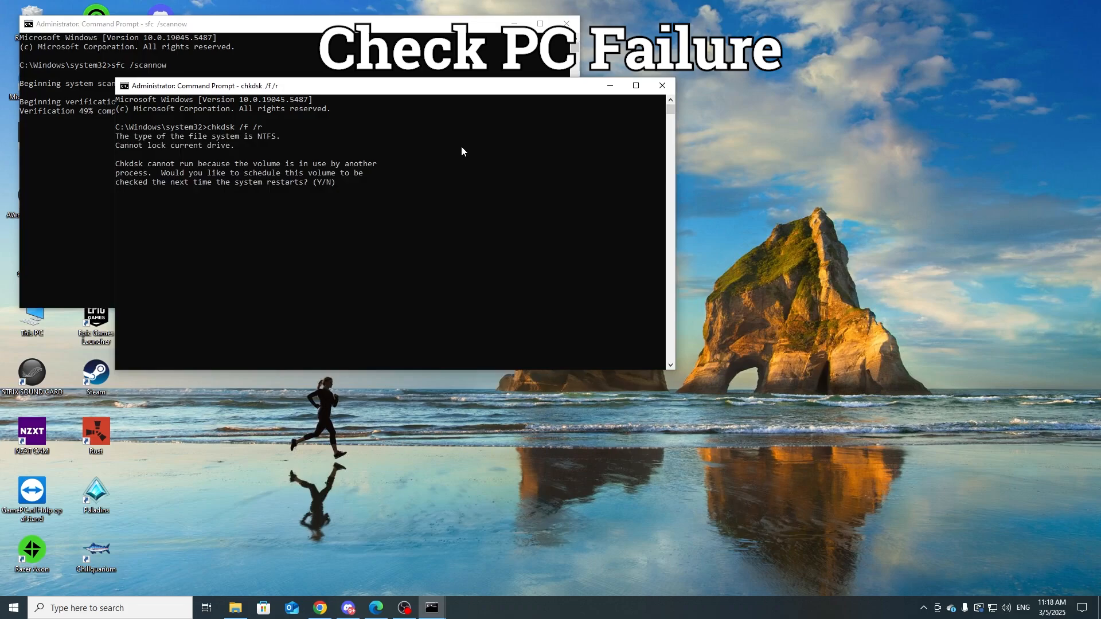
Step: Schedule the disk check for the next system restart by answering y, and move its window clear of the scan window
drag(388, 92, 683, 161)
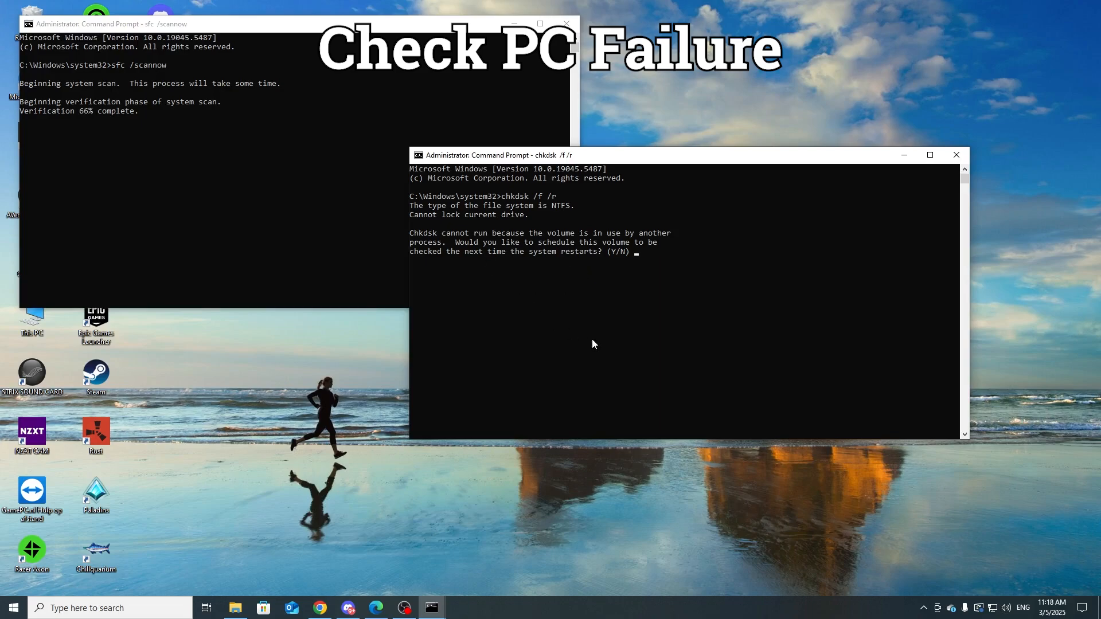
text(y)
key(Return)
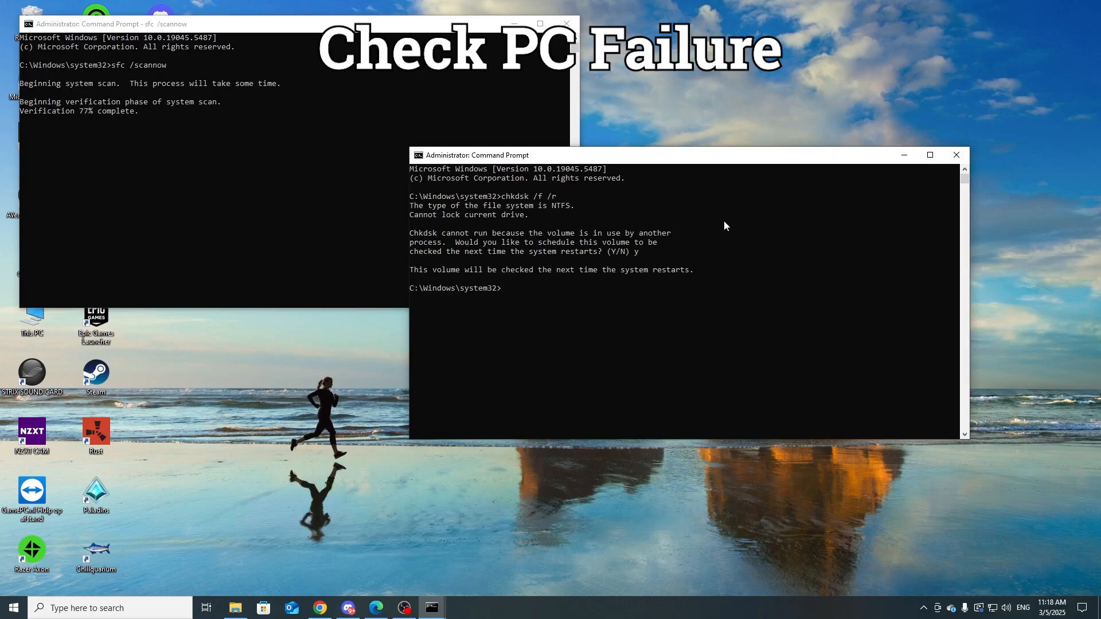
drag(688, 160, 783, 111)
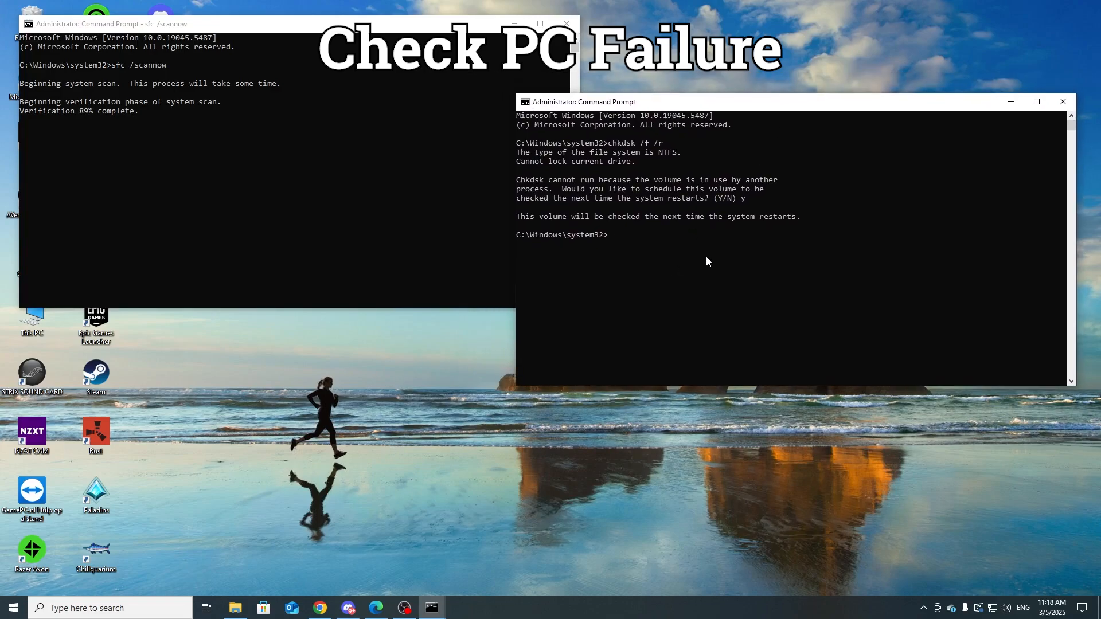